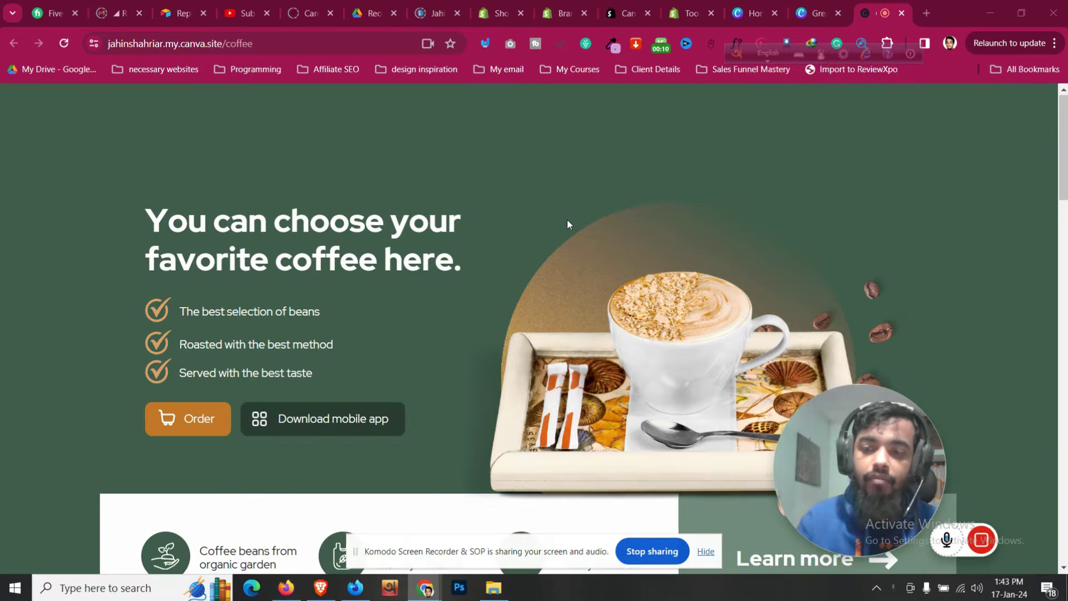
Switch to the Branded-Pet-Store Shopify admin home to see its setup guide
scroll(566, 219, down, 10)
scroll(566, 219, down, 12)
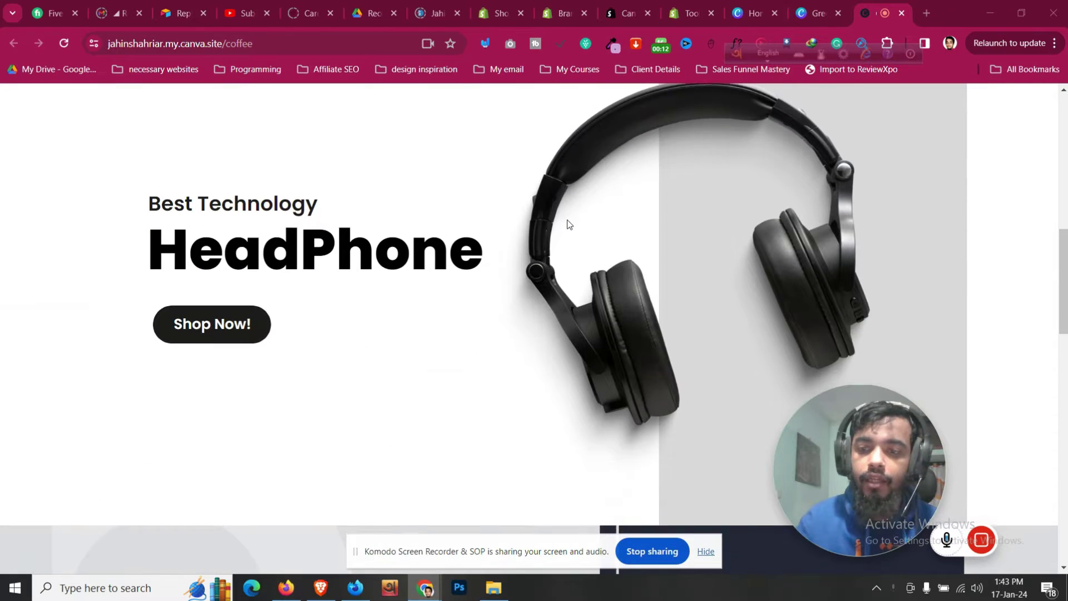
scroll(566, 219, down, 5)
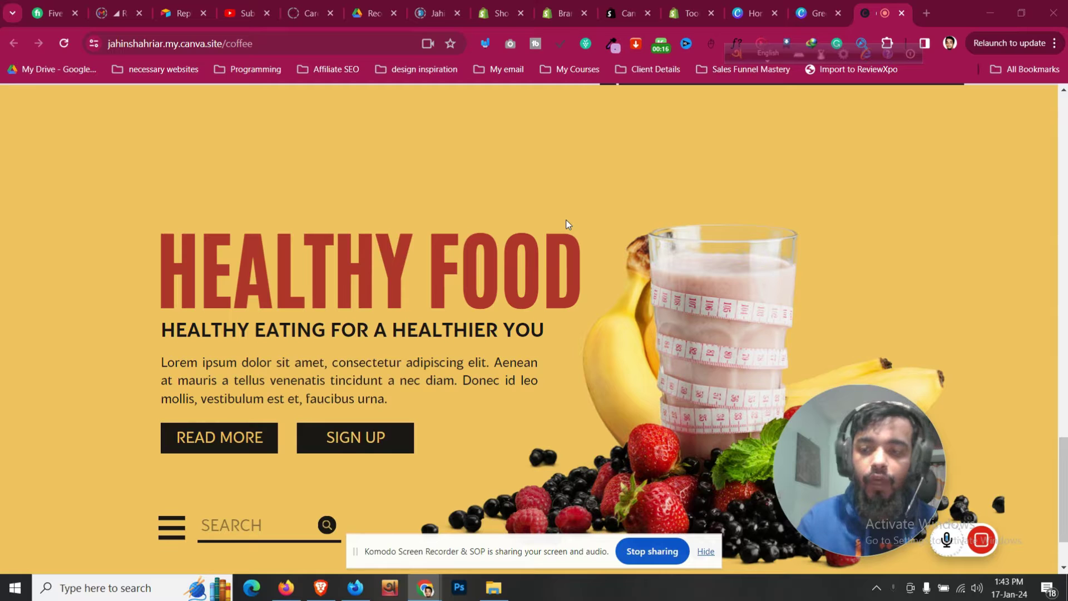
scroll(566, 220, up, 15)
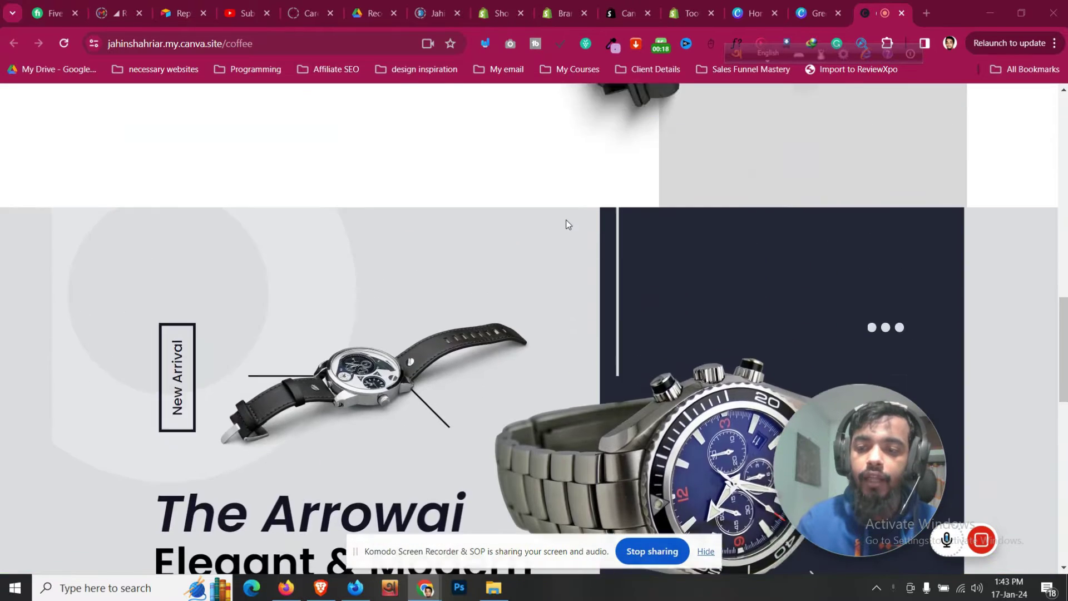
scroll(567, 223, up, 4)
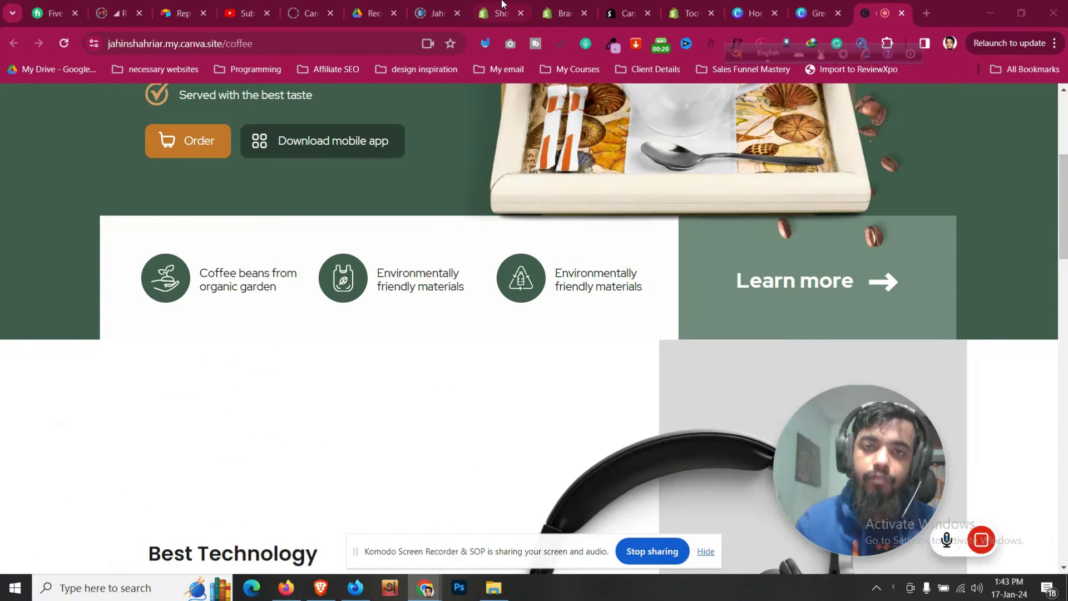
click(502, 5)
click(565, 12)
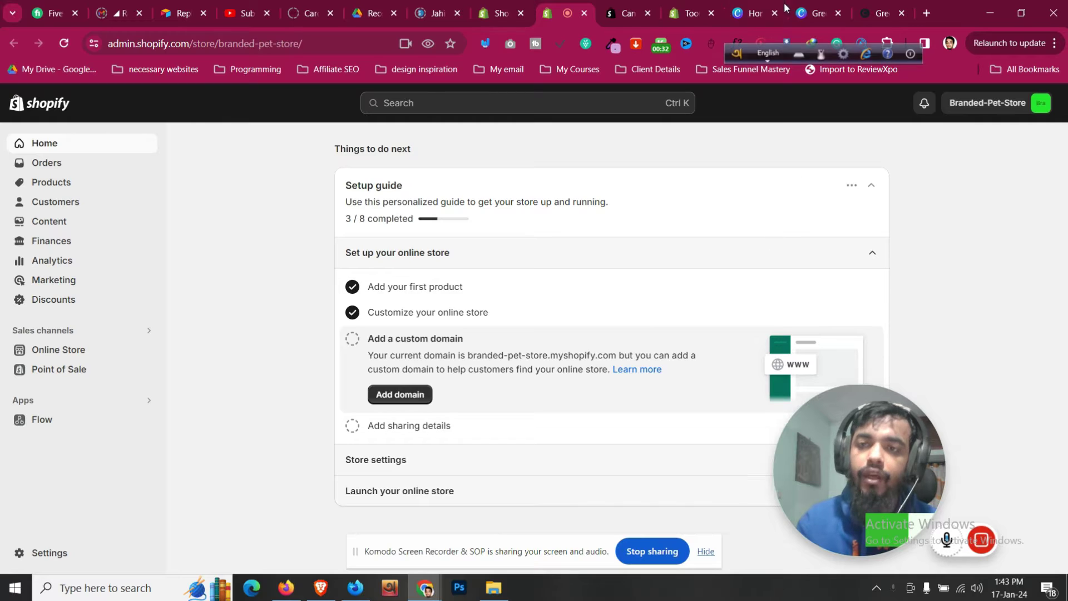
Limit the coffee landing page PNG download to Page 1 only, then return to Shopify admin
click(811, 13)
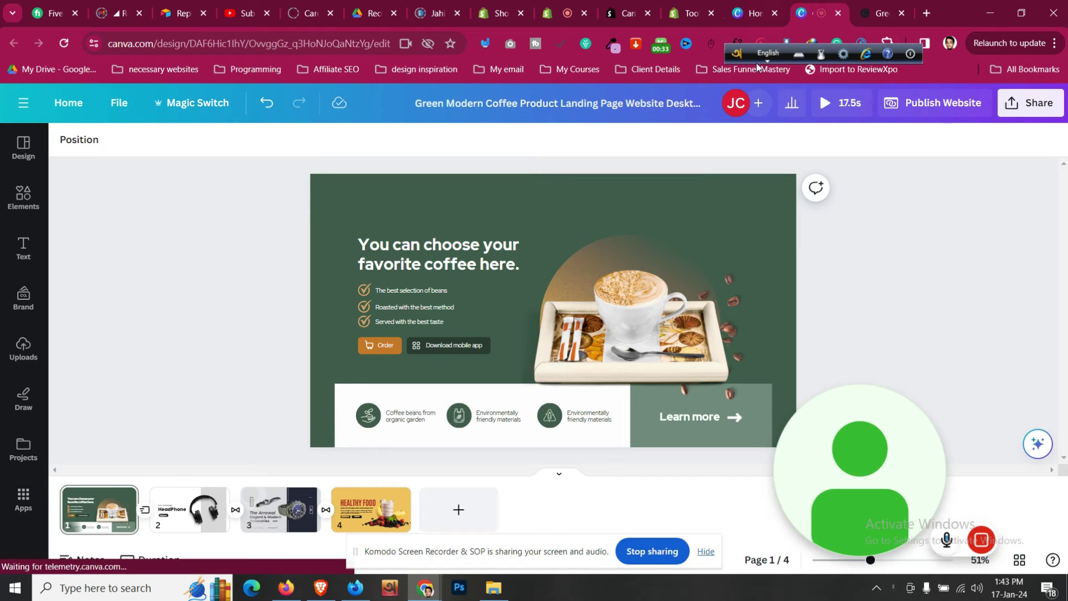
click(1030, 102)
scroll(996, 333, down, 1)
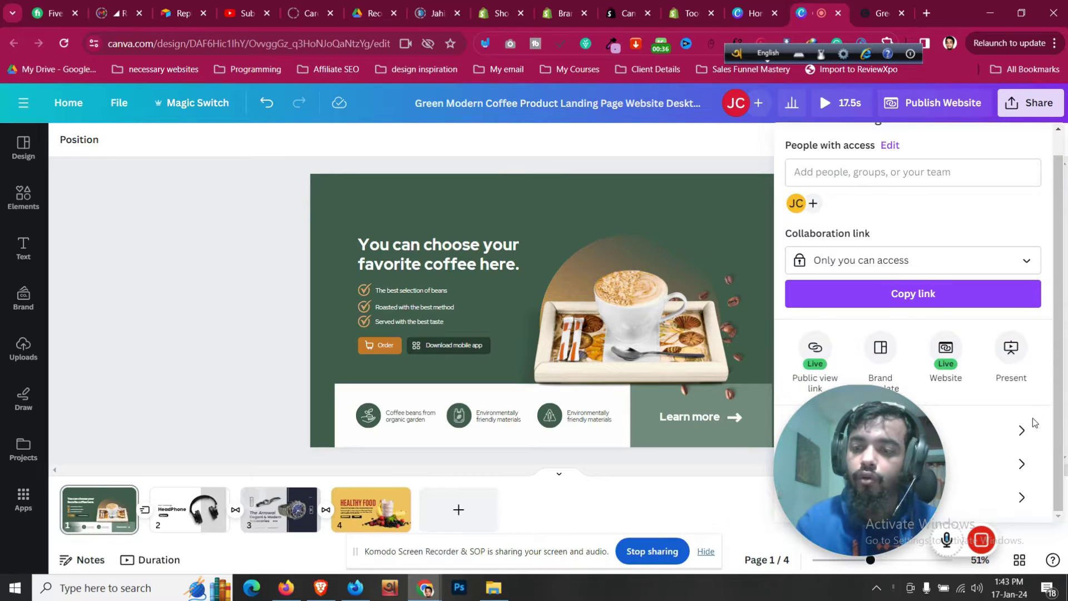
click(996, 430)
click(1022, 367)
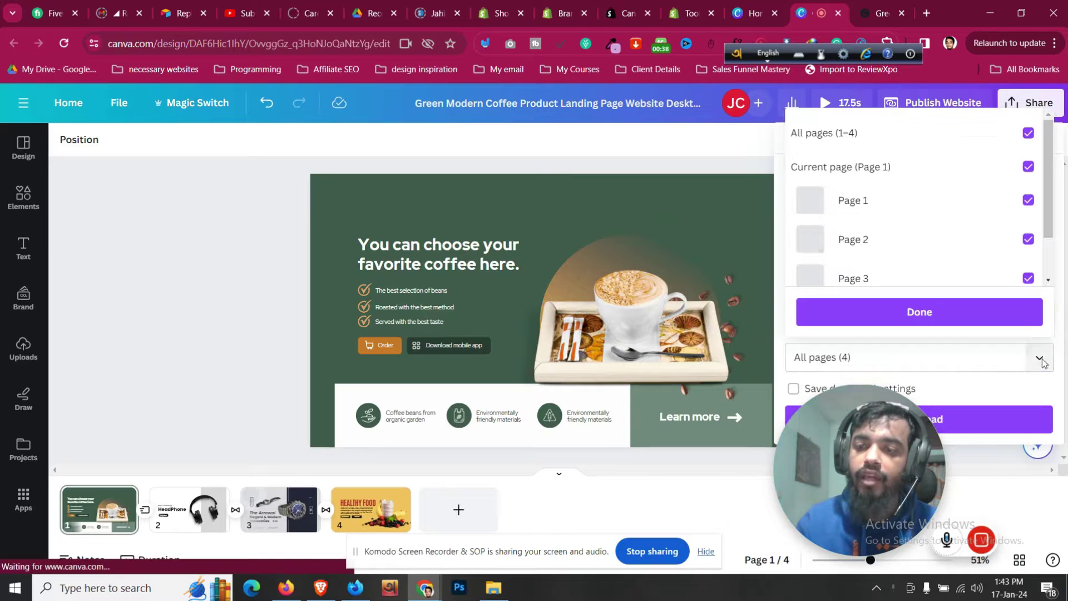
click(1028, 200)
click(1029, 133)
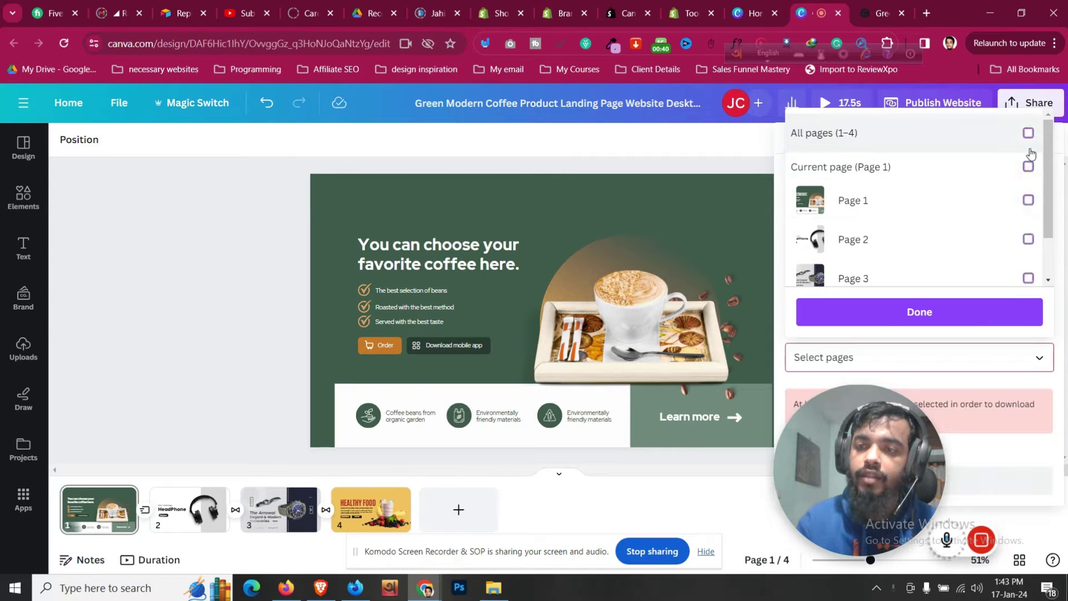
click(1028, 200)
click(1029, 201)
click(996, 311)
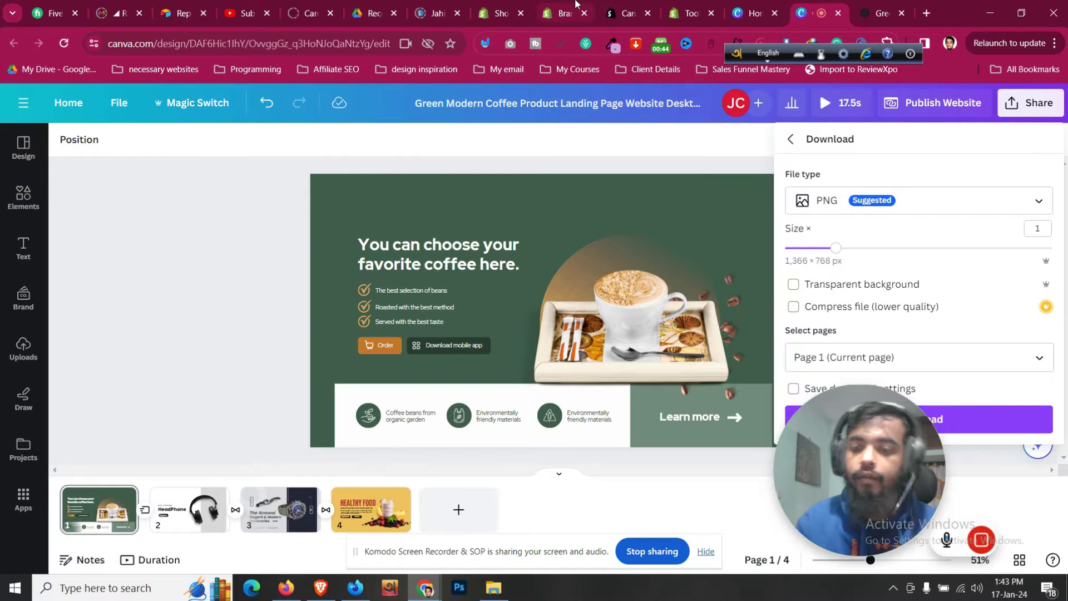
click(576, 7)
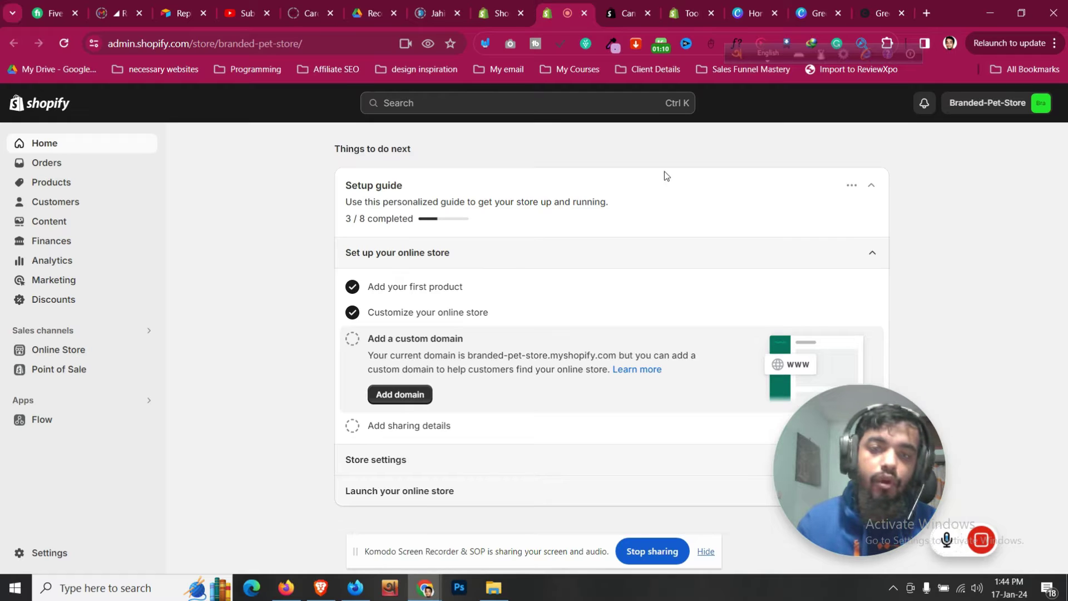
Install the Canvify app from its Shopify app listing and grant its permissions
click(640, 6)
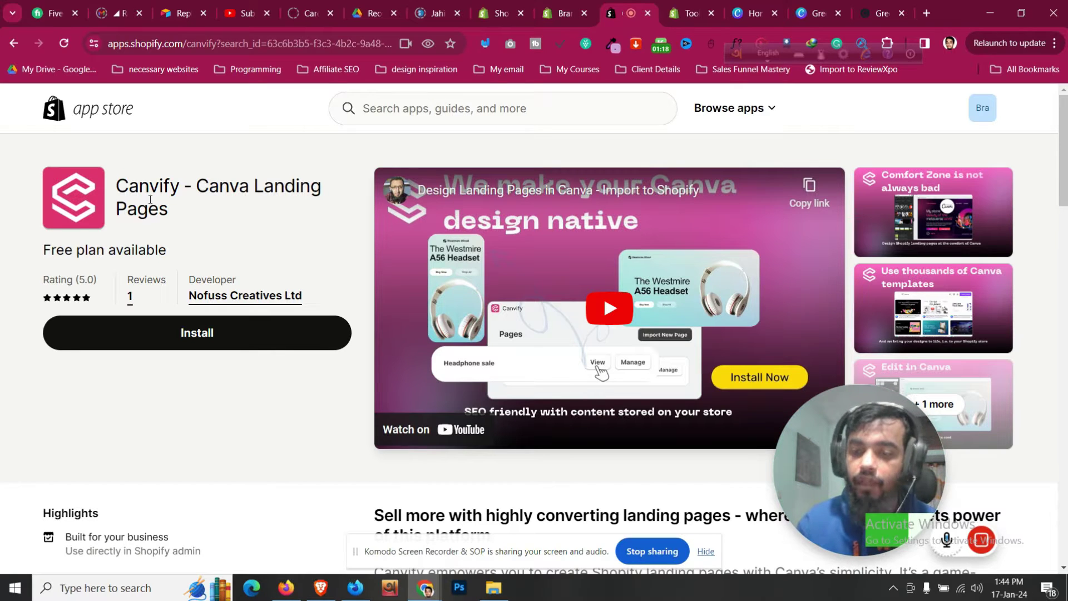
click(210, 332)
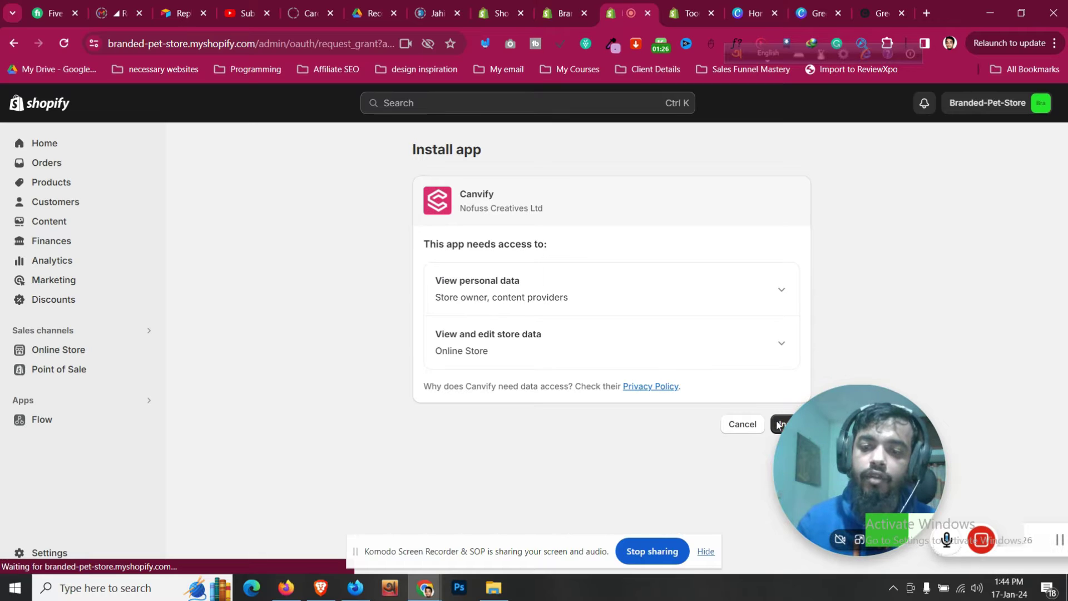
click(798, 424)
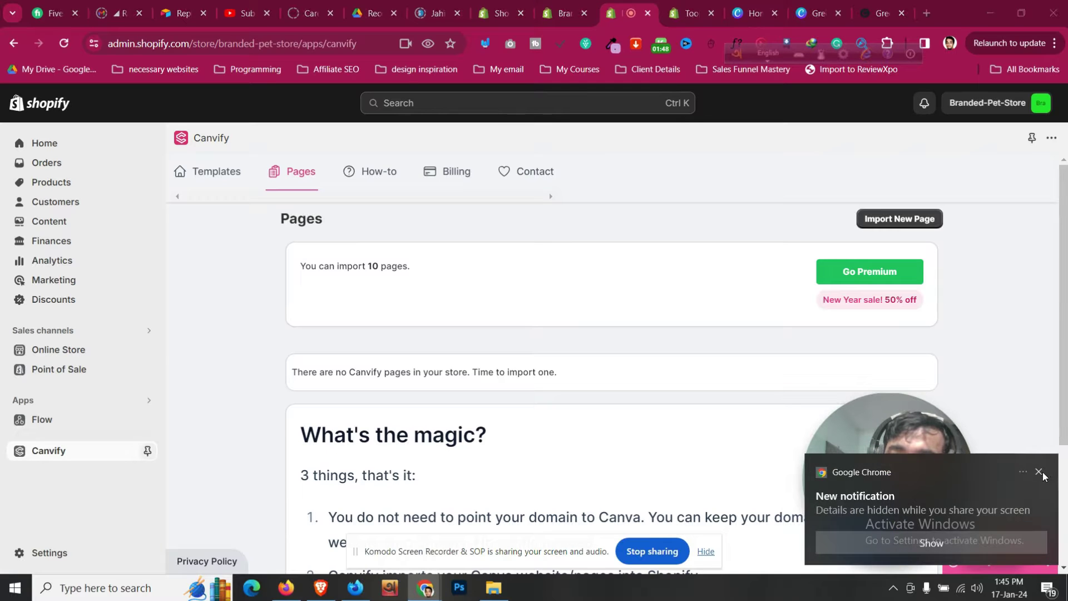
Dismiss the browser notification, check the installed apps list, and go to Canva's home page
click(1038, 471)
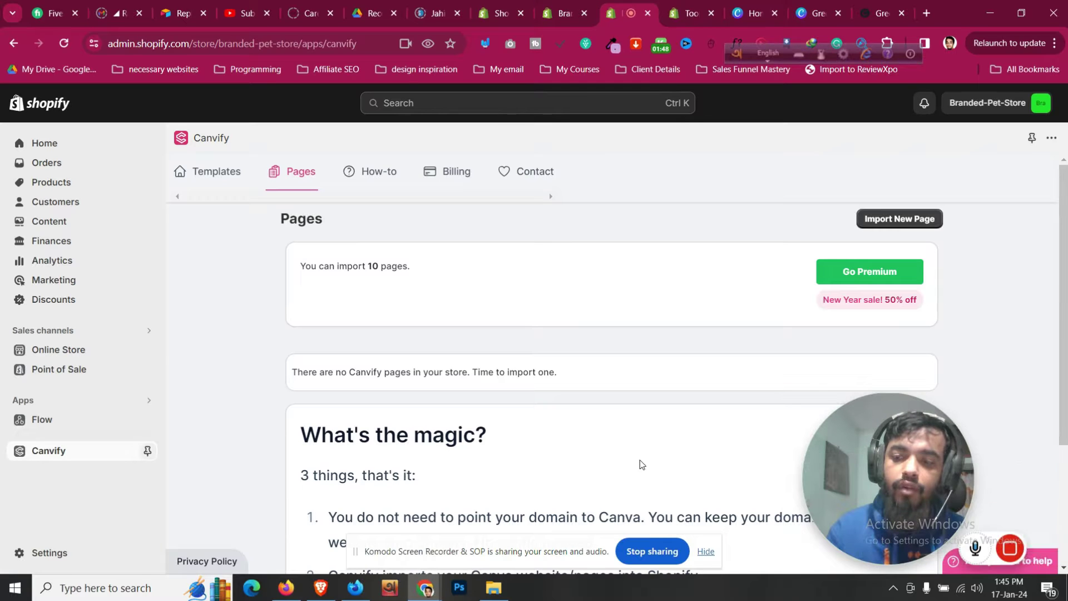
click(95, 409)
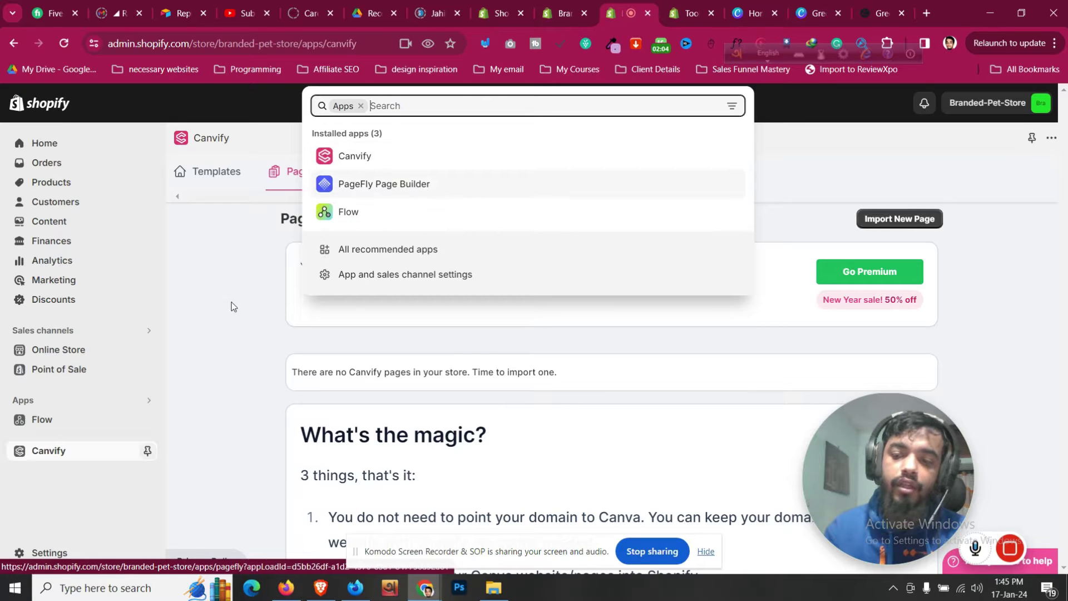
click(209, 359)
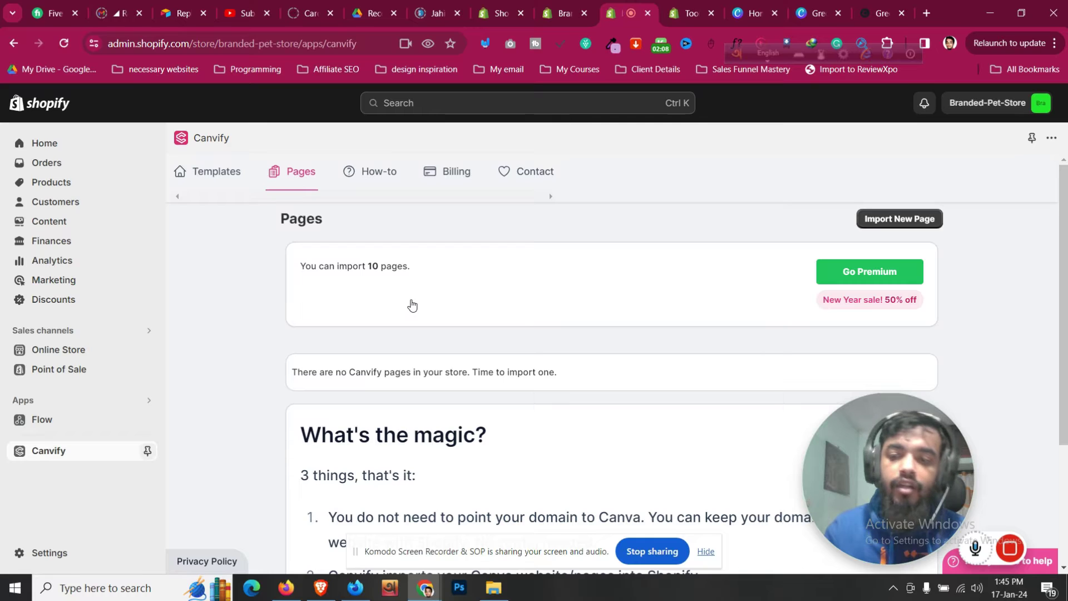
click(753, 12)
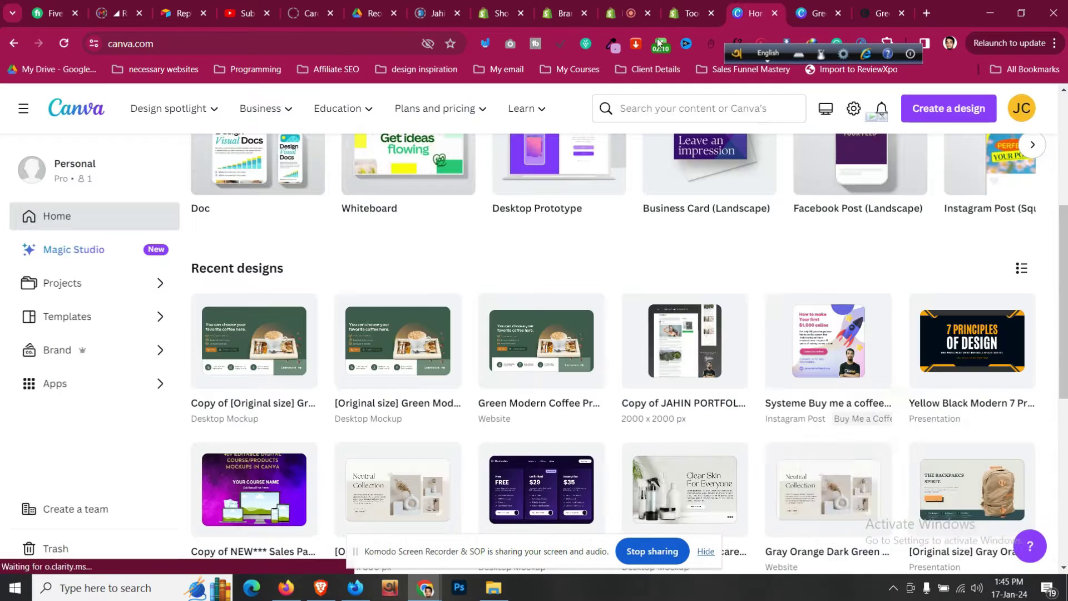
Open the copied Green Modern Coffee Product Landing design and scroll through its four pages
click(268, 354)
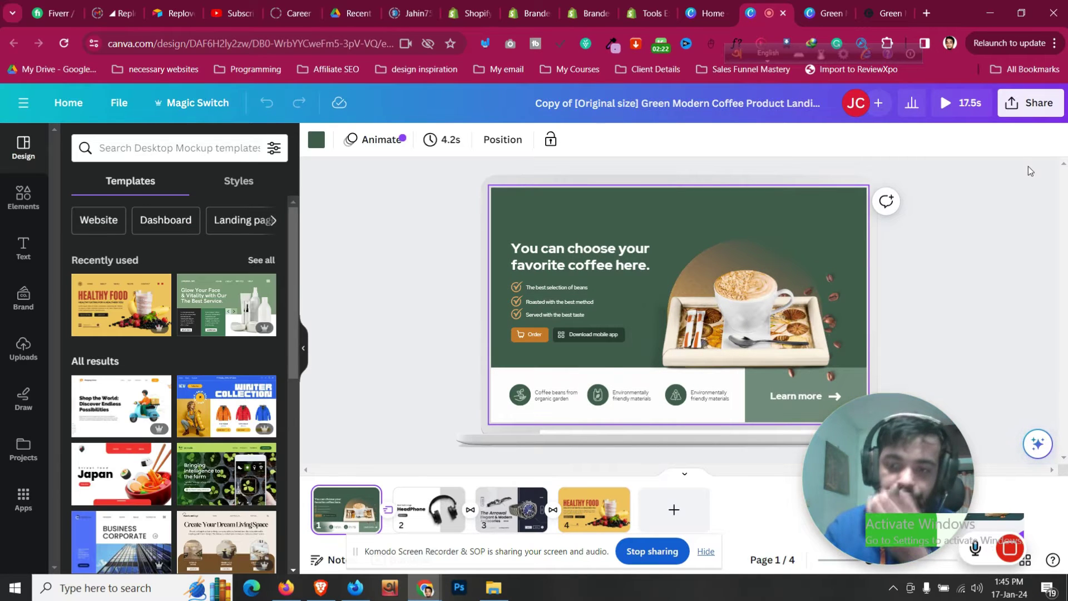
scroll(1003, 226, down, 2)
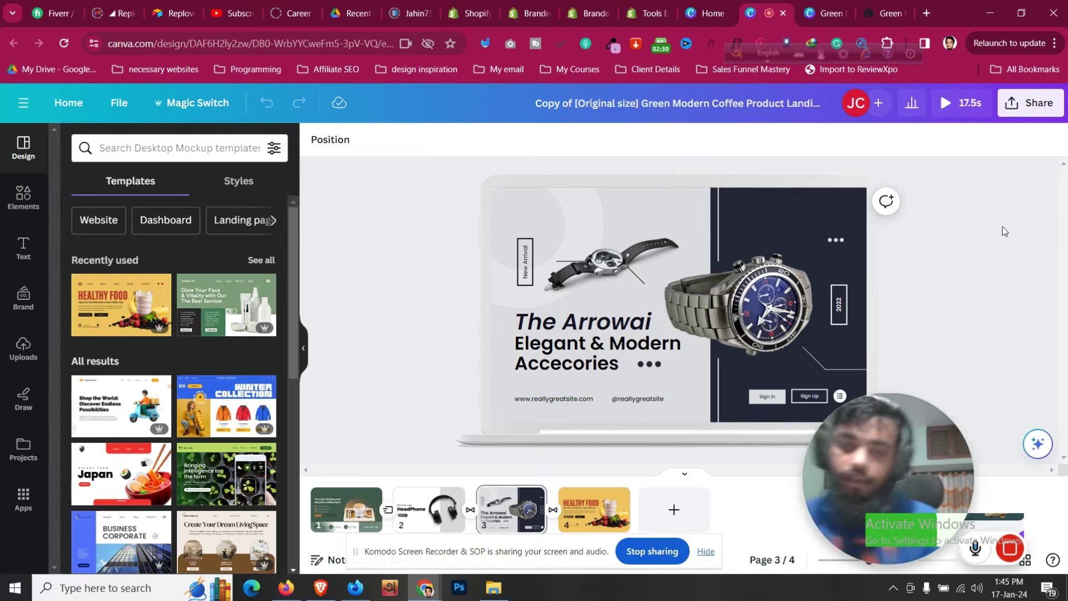
scroll(665, 308, up, 3)
scroll(665, 308, up, 3)
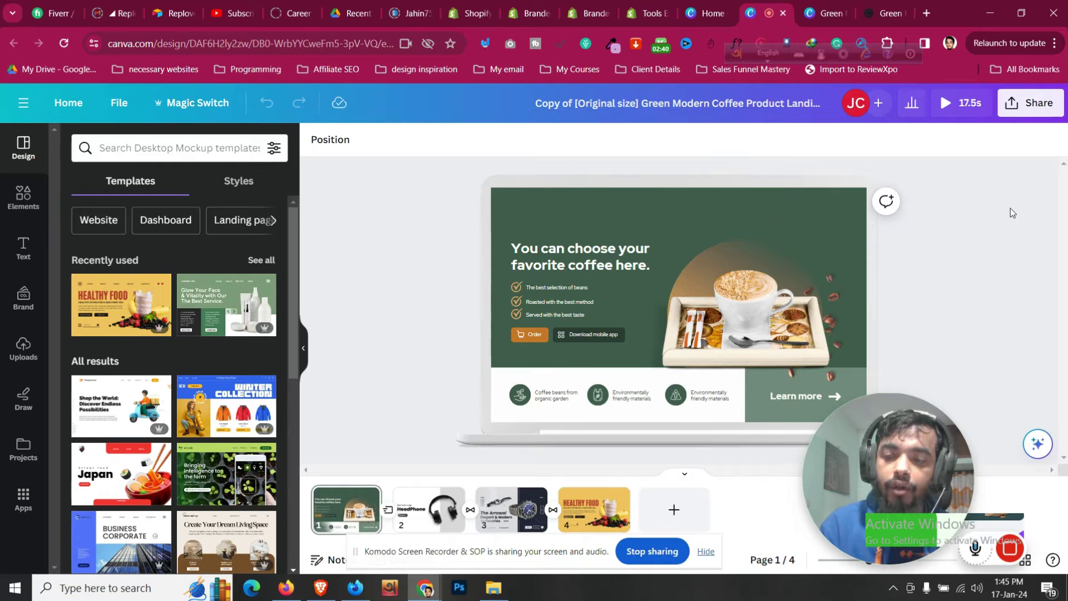
scroll(892, 242, down, 2)
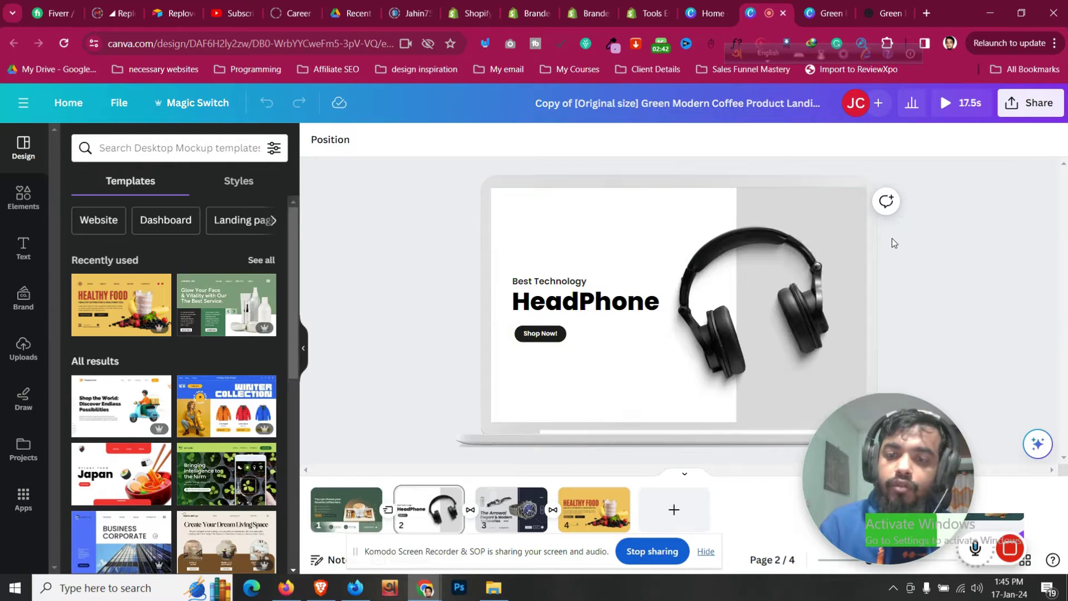
scroll(892, 243, up, 1)
scroll(892, 240, up, 1)
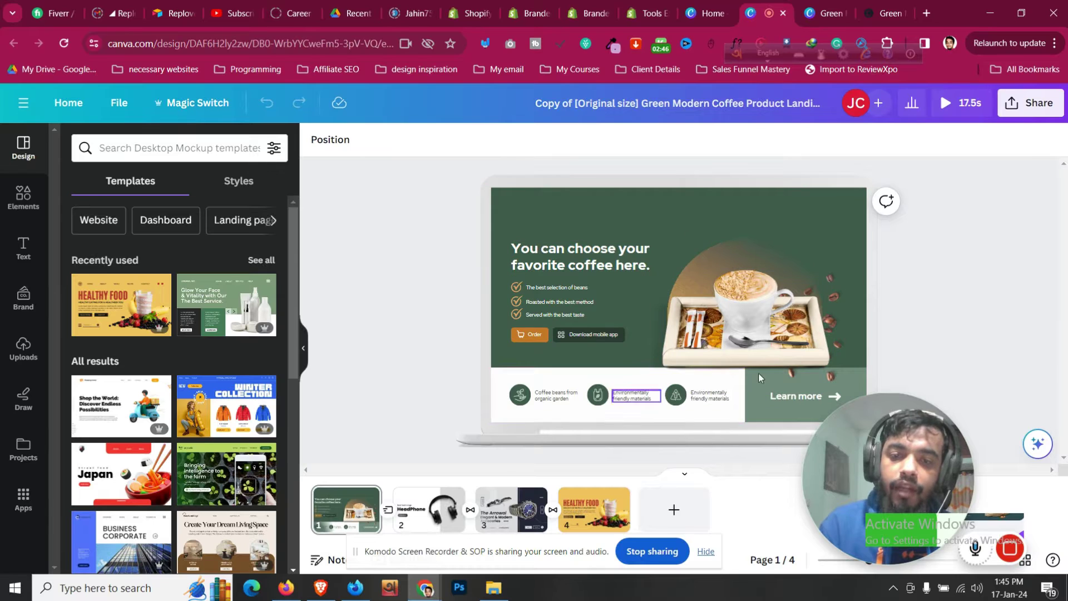
Convert the coffee design to a website through the Share menu's Website option
click(1003, 105)
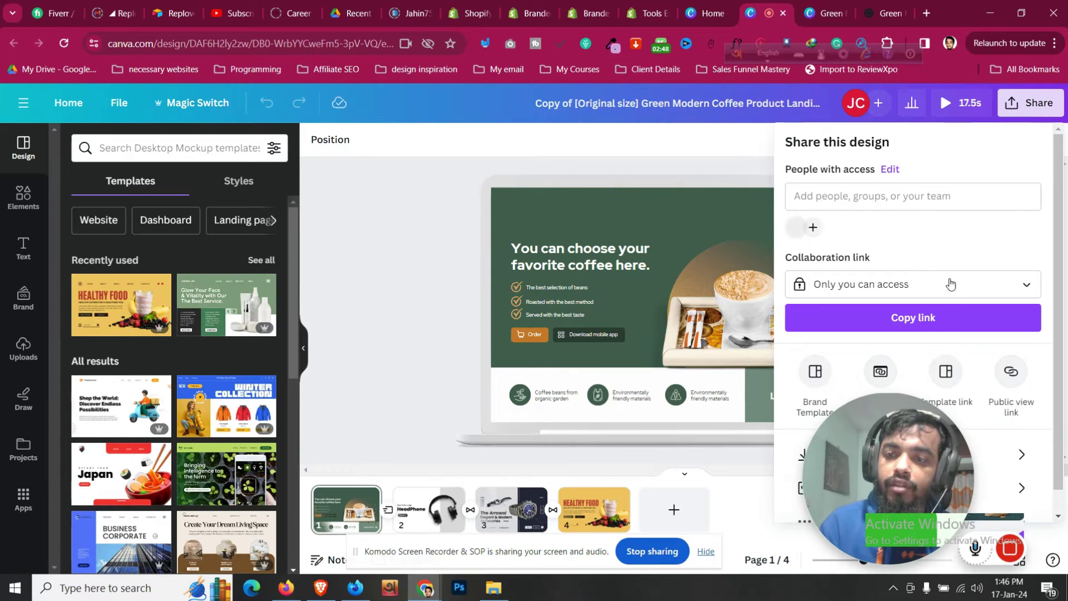
drag(877, 447, 724, 454)
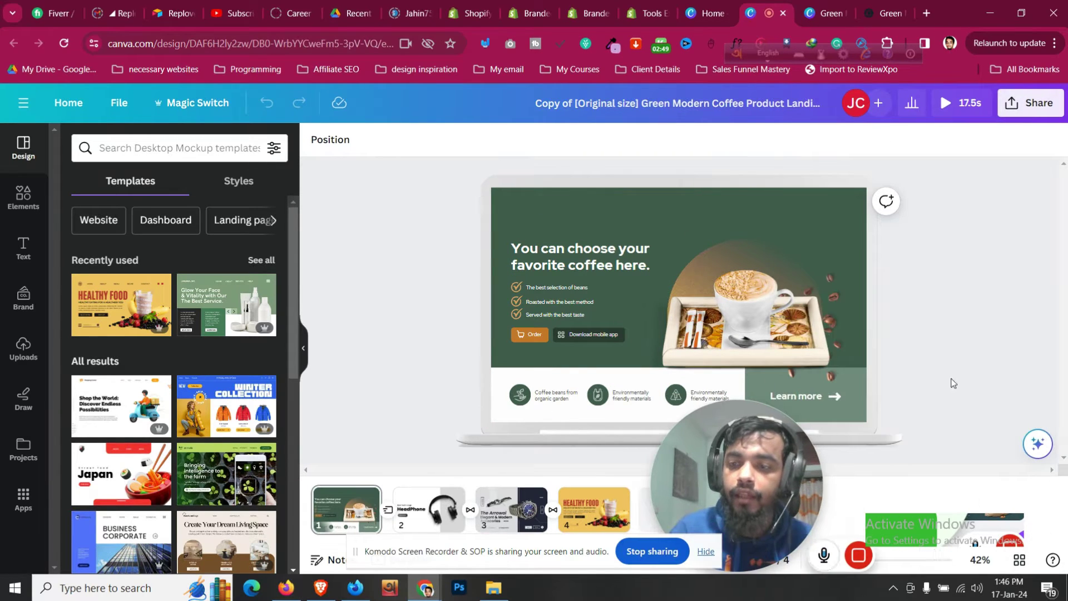
click(1031, 103)
scroll(987, 291, down, 1)
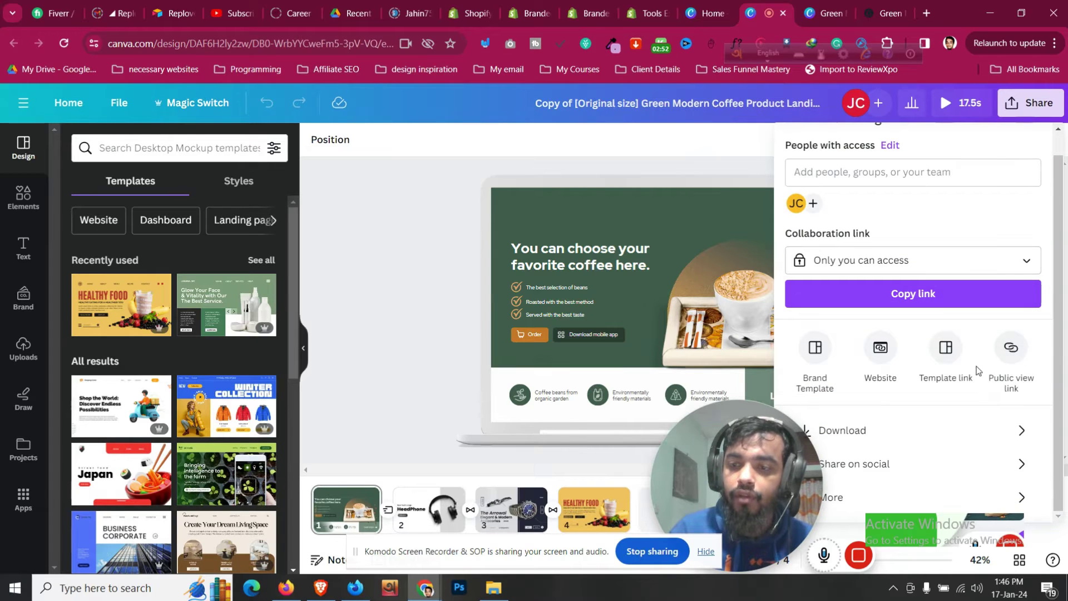
click(881, 349)
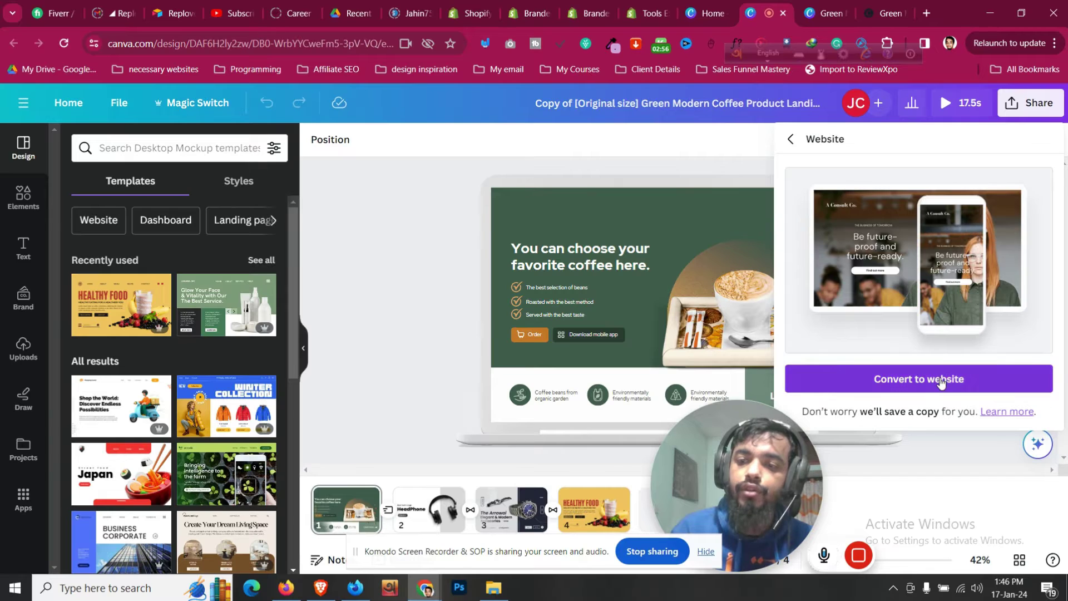
click(939, 379)
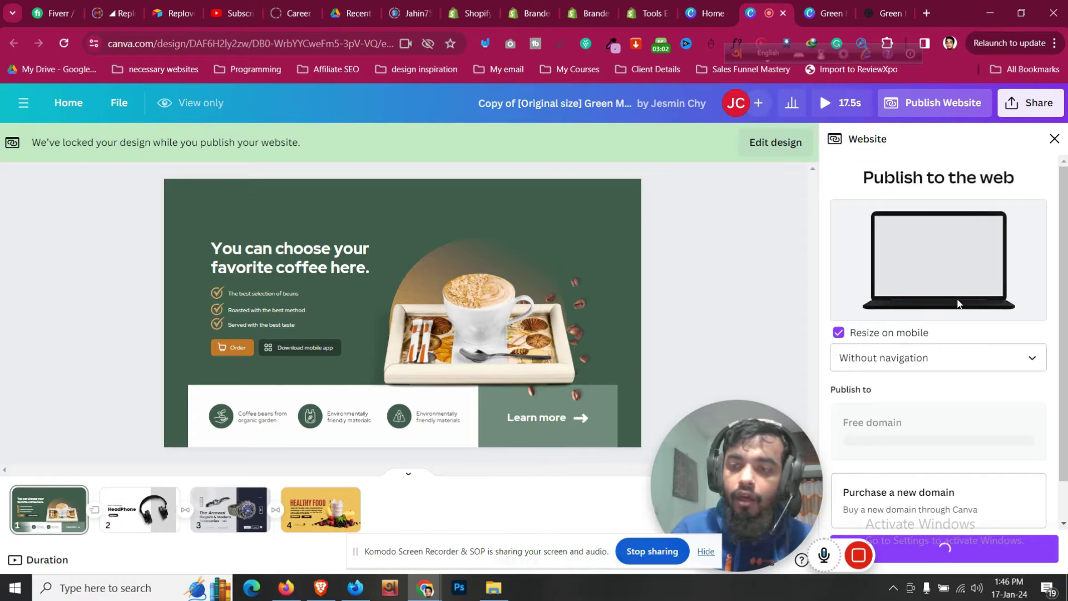
Publish the coffee website on a free Canva domain with a custom page URL path
scroll(958, 303, down, 1)
click(942, 393)
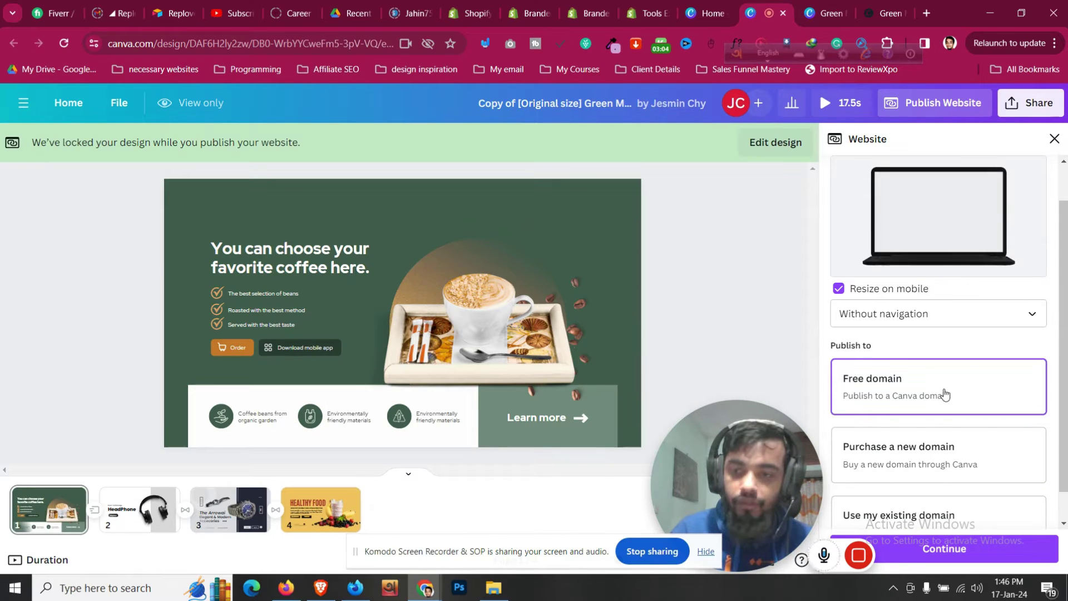
scroll(944, 393, down, 1)
click(944, 548)
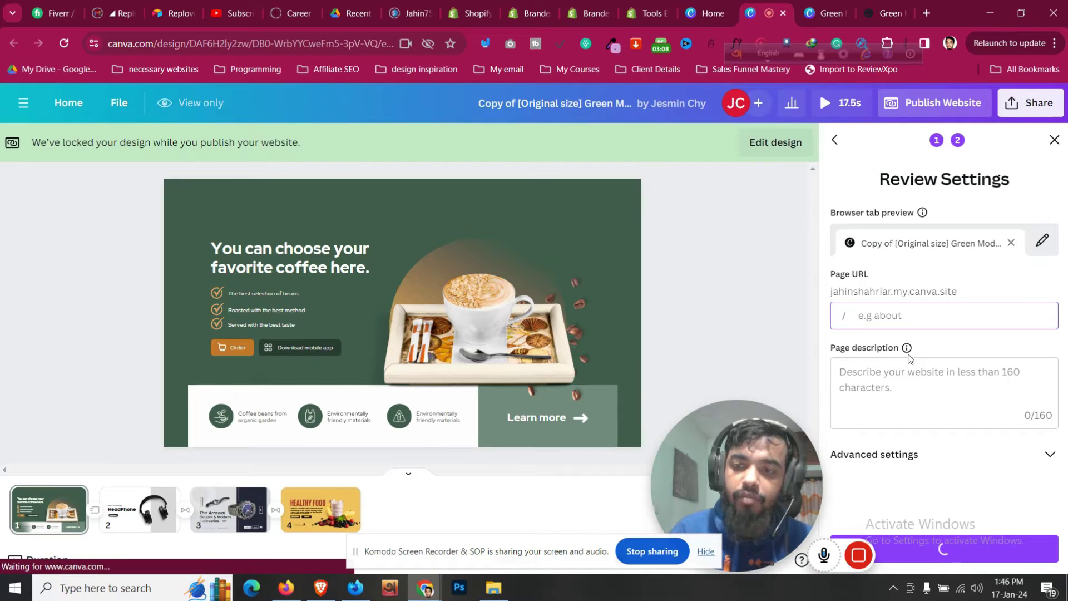
mouse_move(907, 348)
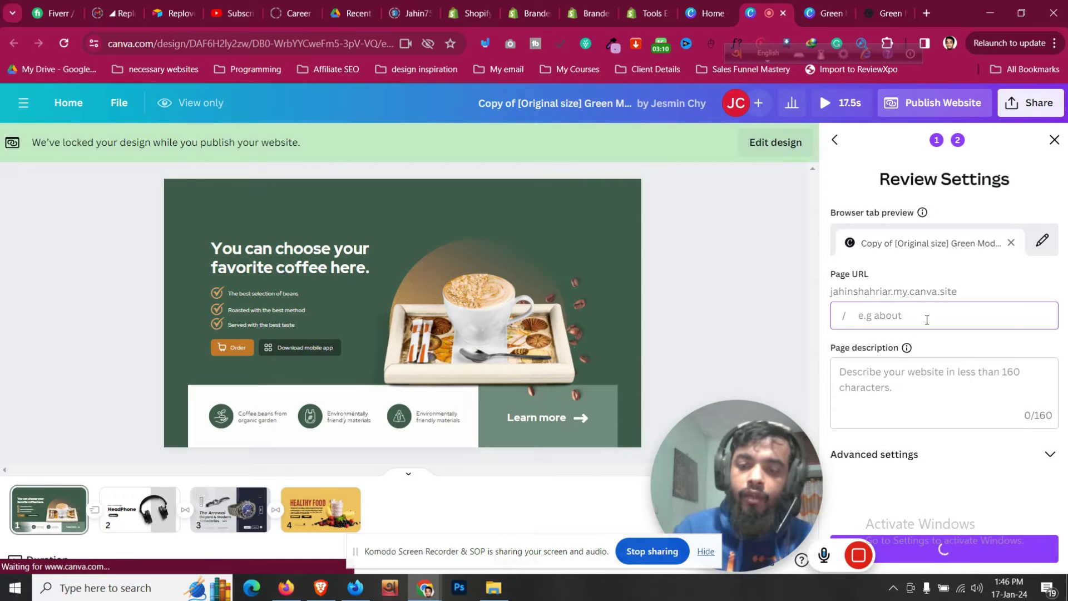
text(anvajahin)
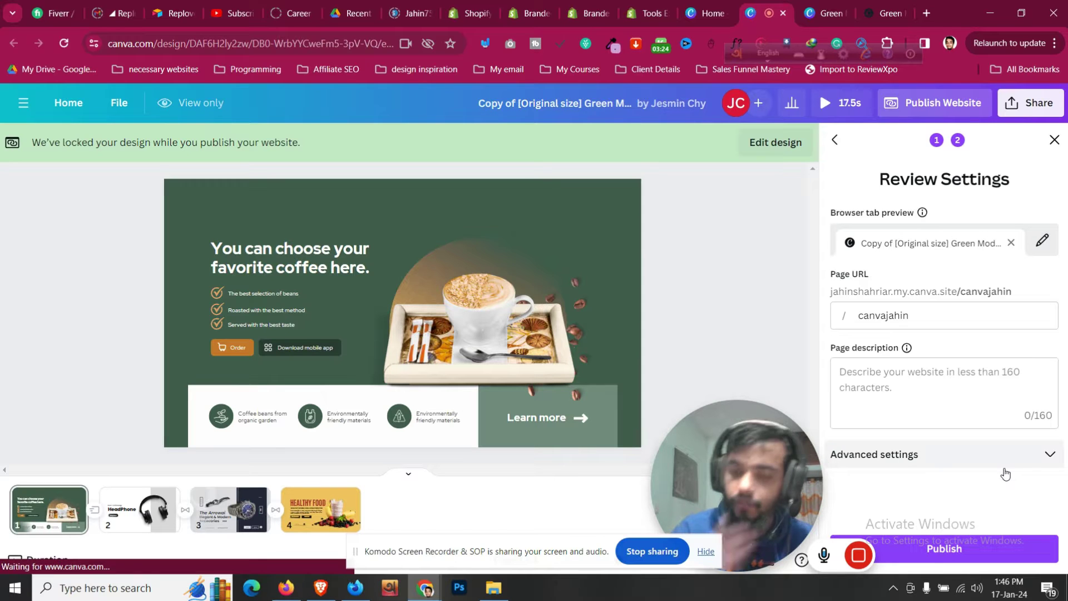
click(949, 547)
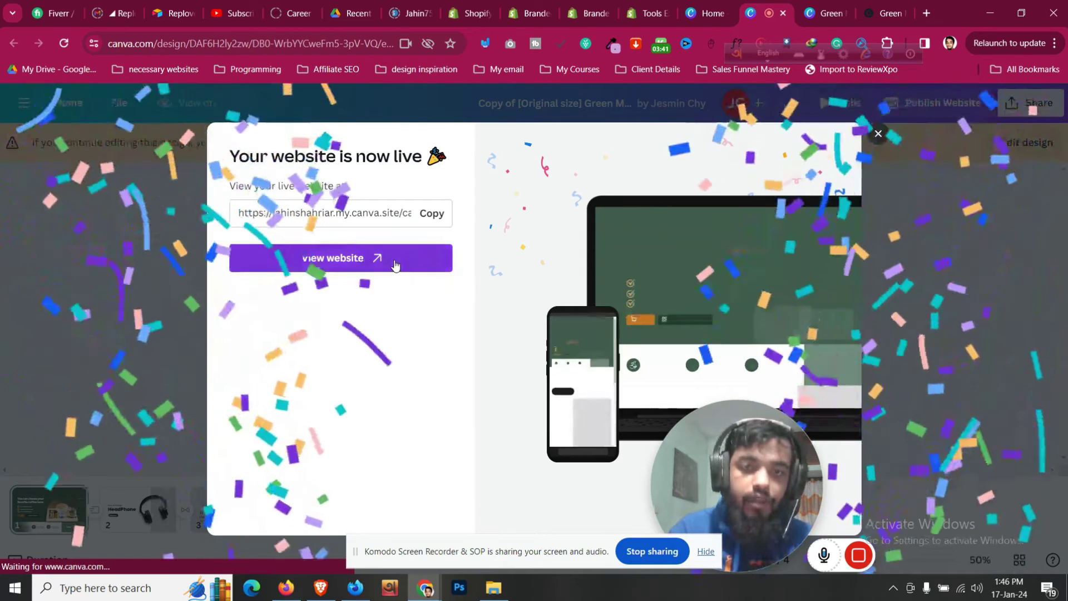
Copy the live coffee site's address, then return to Shopify's Canvify Pages screen
click(396, 261)
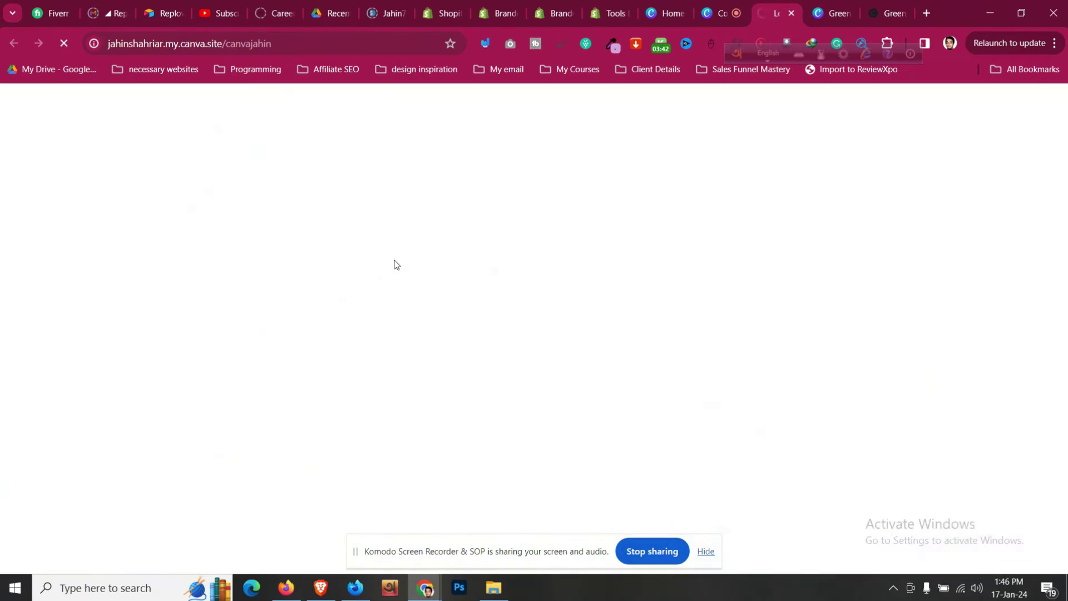
click(302, 43)
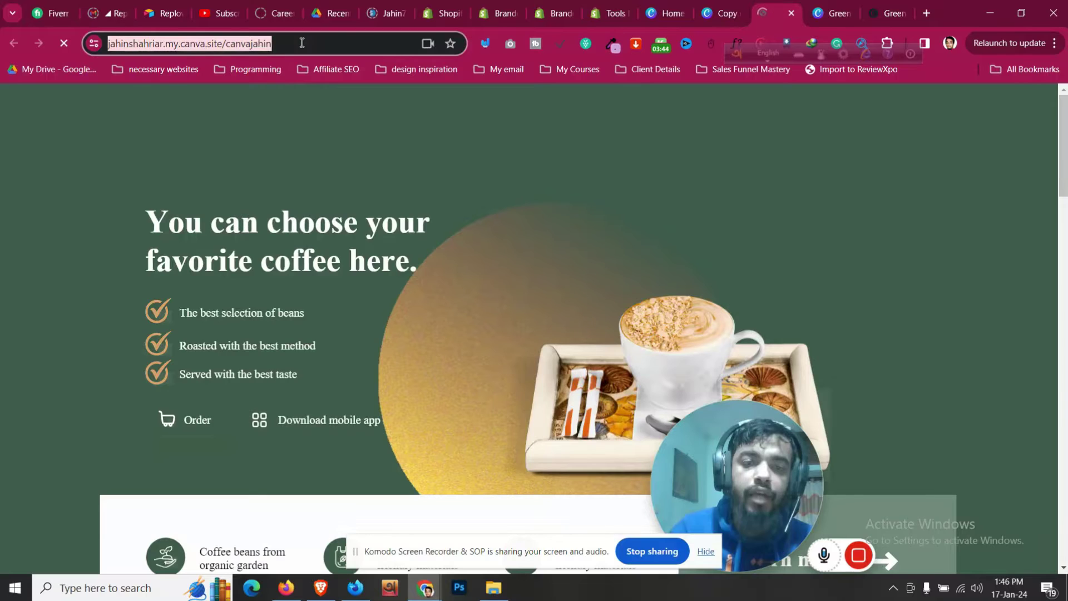
right_click(301, 42)
click(343, 171)
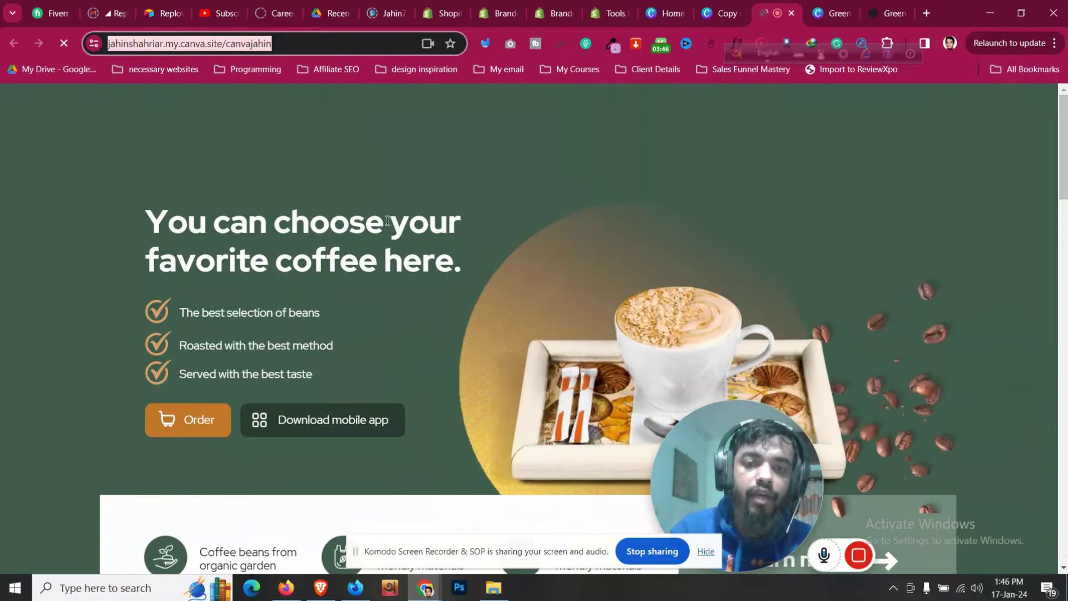
scroll(405, 228, down, 8)
scroll(404, 228, down, 15)
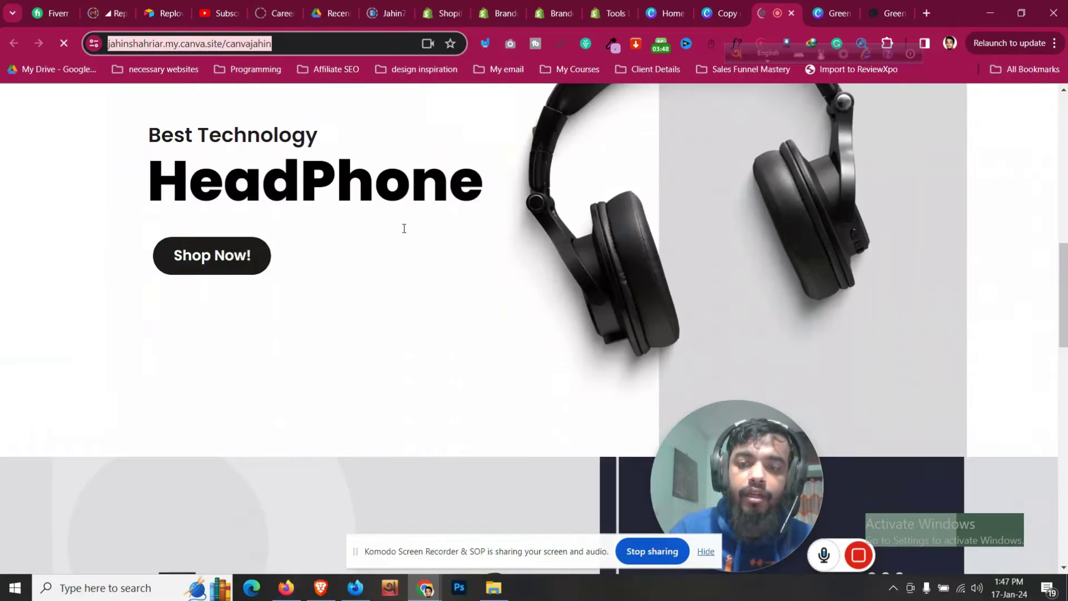
scroll(404, 229, up, 5)
scroll(405, 228, up, 10)
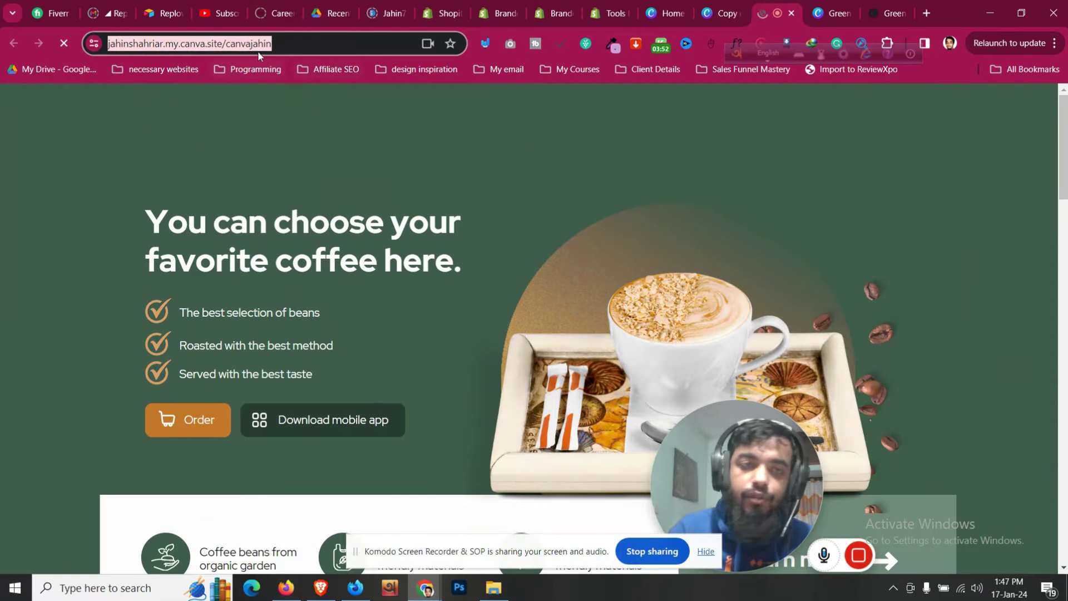
right_click(258, 51)
click(311, 175)
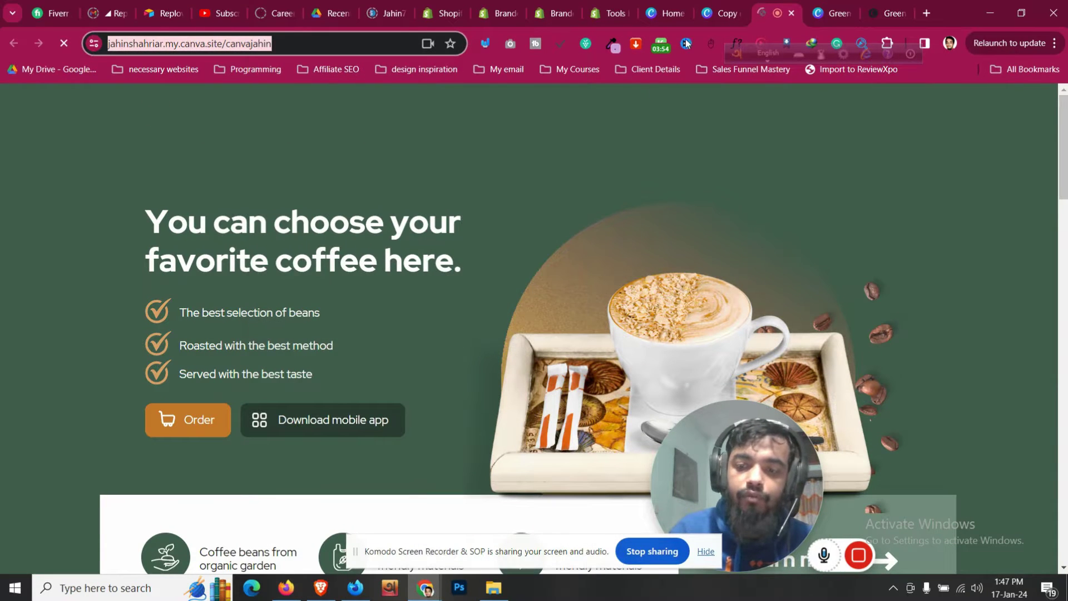
click(550, 13)
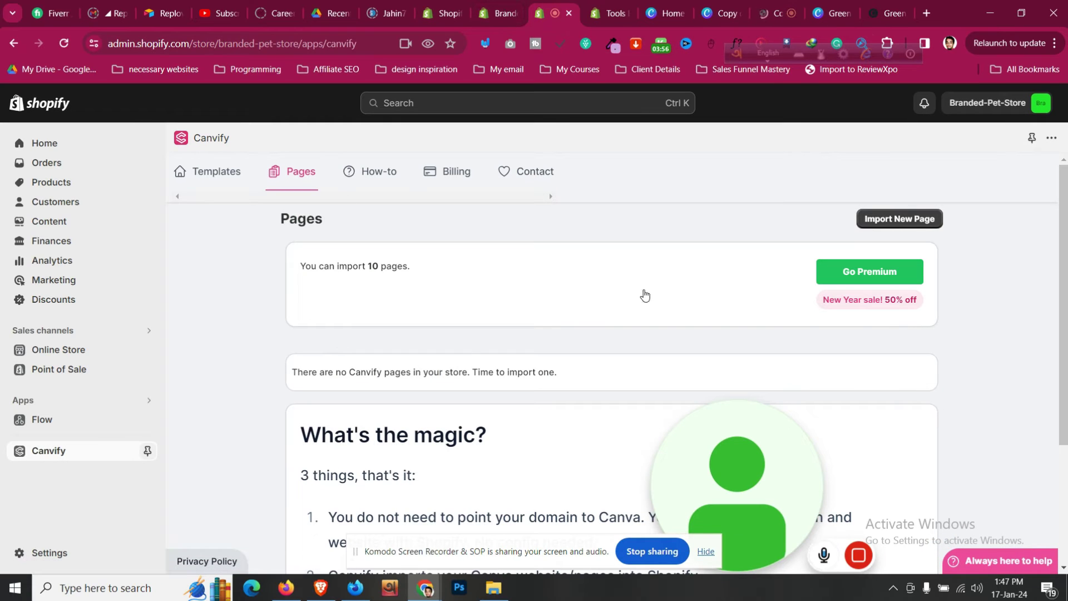
Start a new Canvify page import and paste the published Canva link
scroll(567, 341, down, 3)
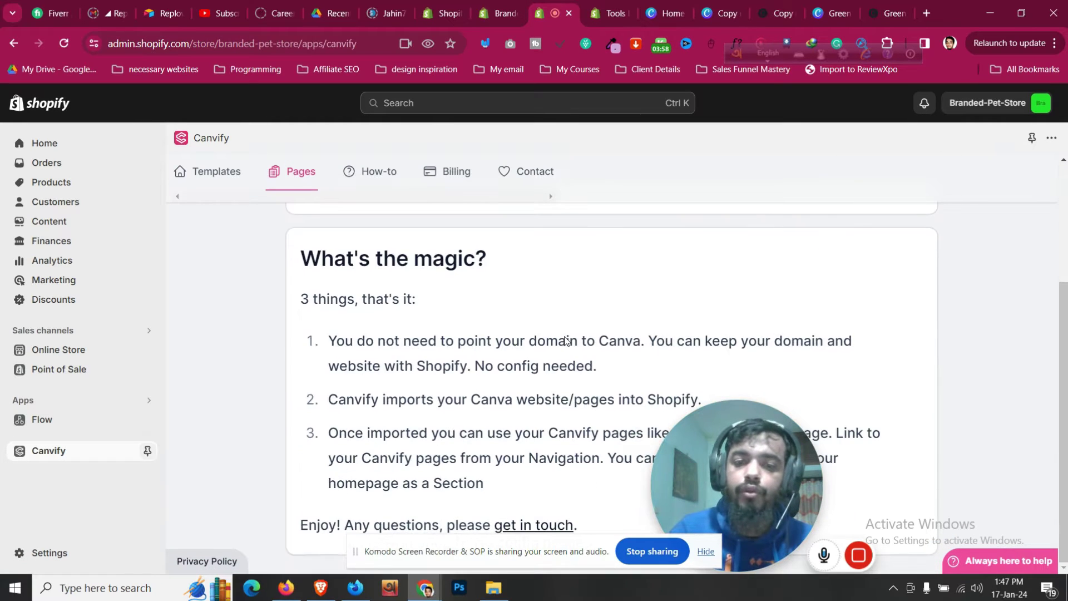
scroll(565, 341, up, 3)
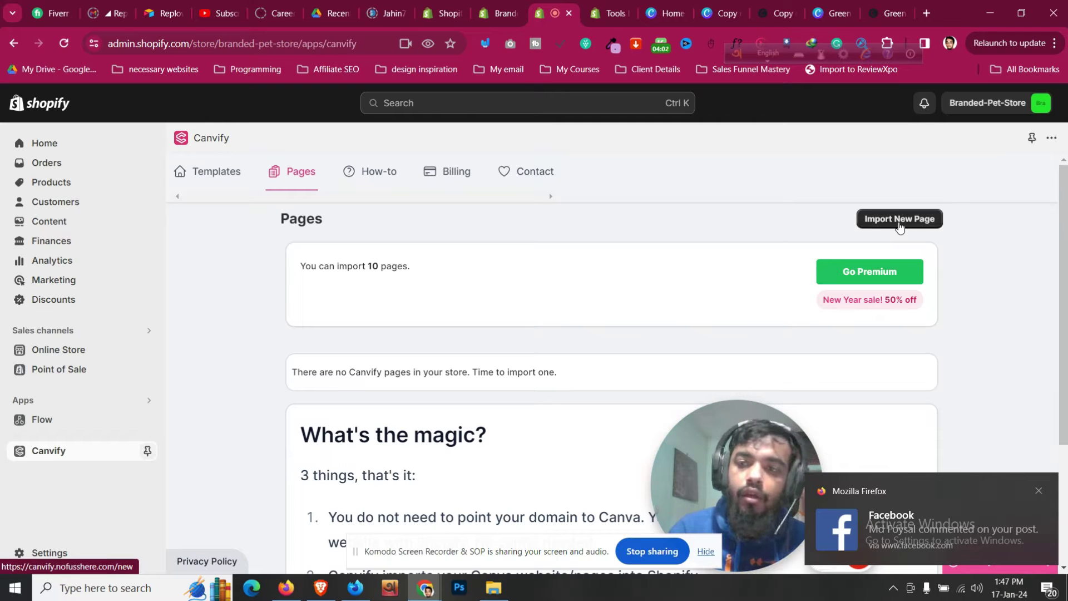
click(899, 220)
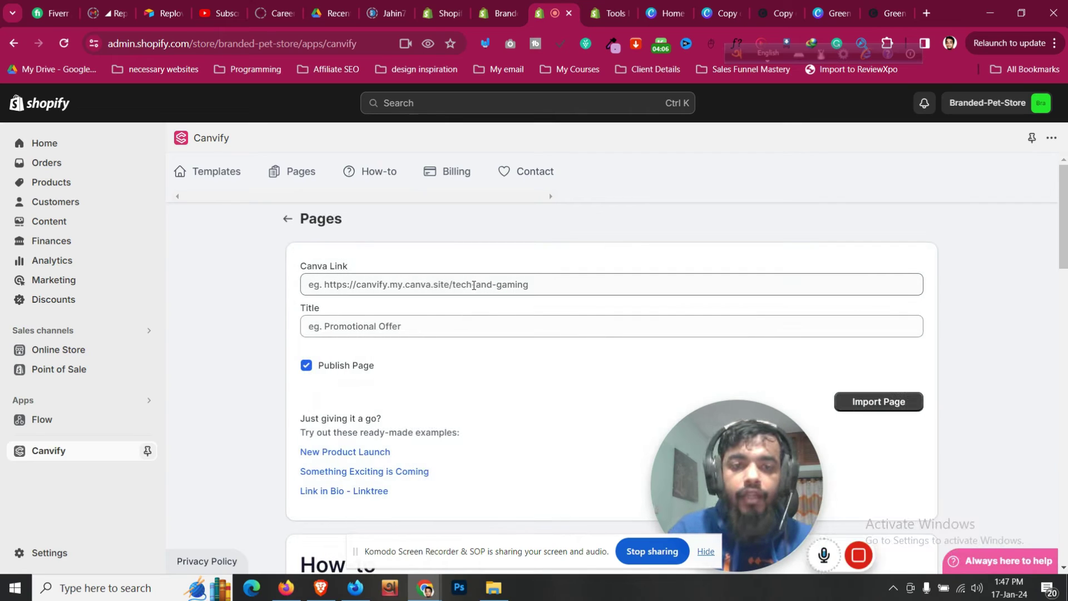
click(473, 285)
key(ctrl+v)
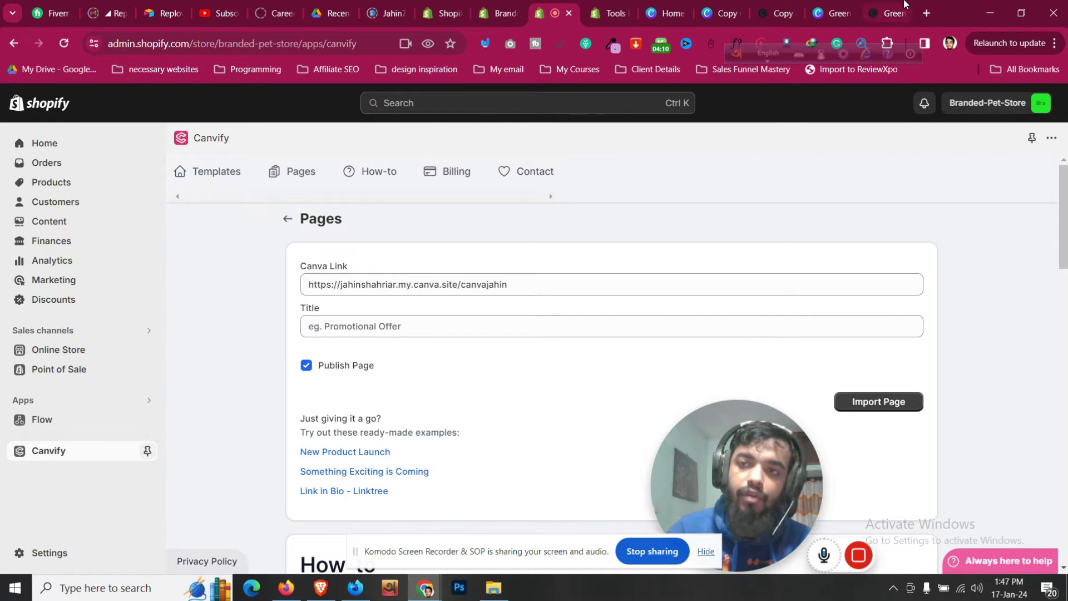
Load the copied link in the published-site tab, close extra Canva tabs, and return to the import form
click(774, 7)
key(ctrl+l)
key(ctrl+v)
key(Return)
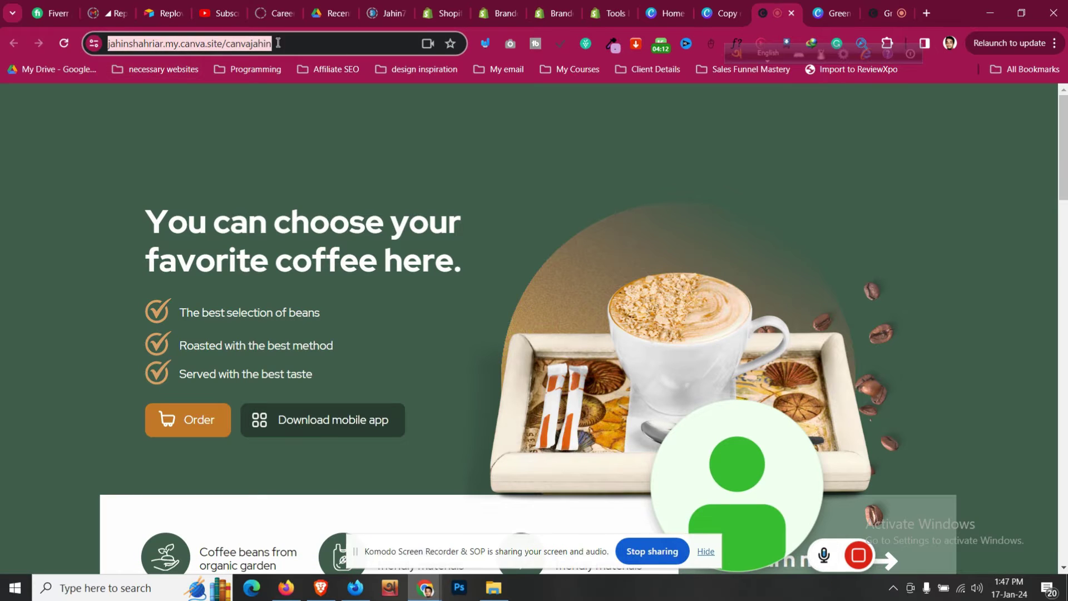
click(845, 13)
click(847, 14)
click(847, 13)
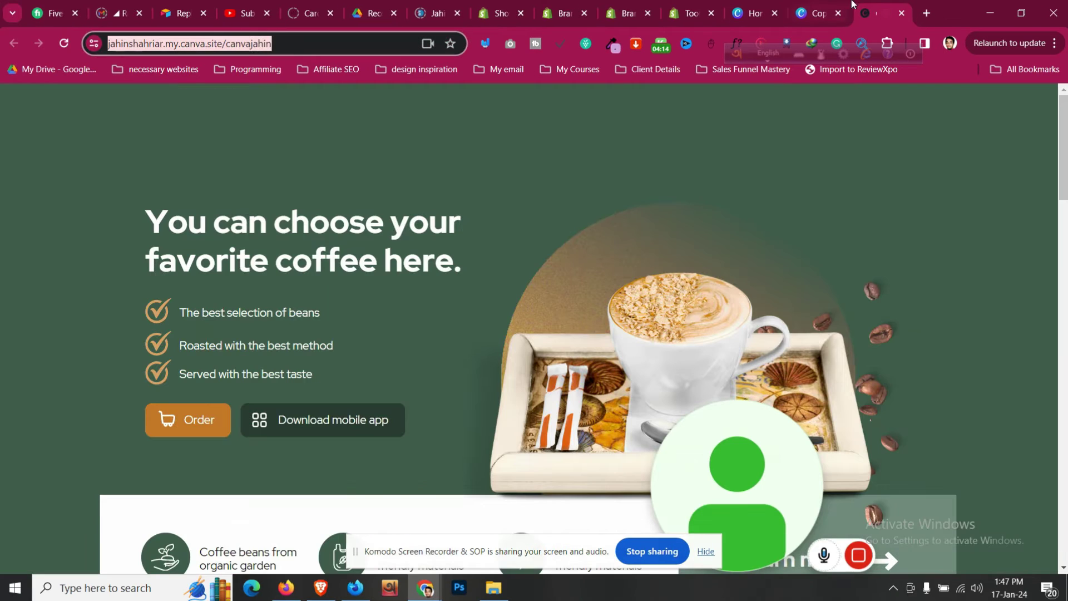
click(559, 13)
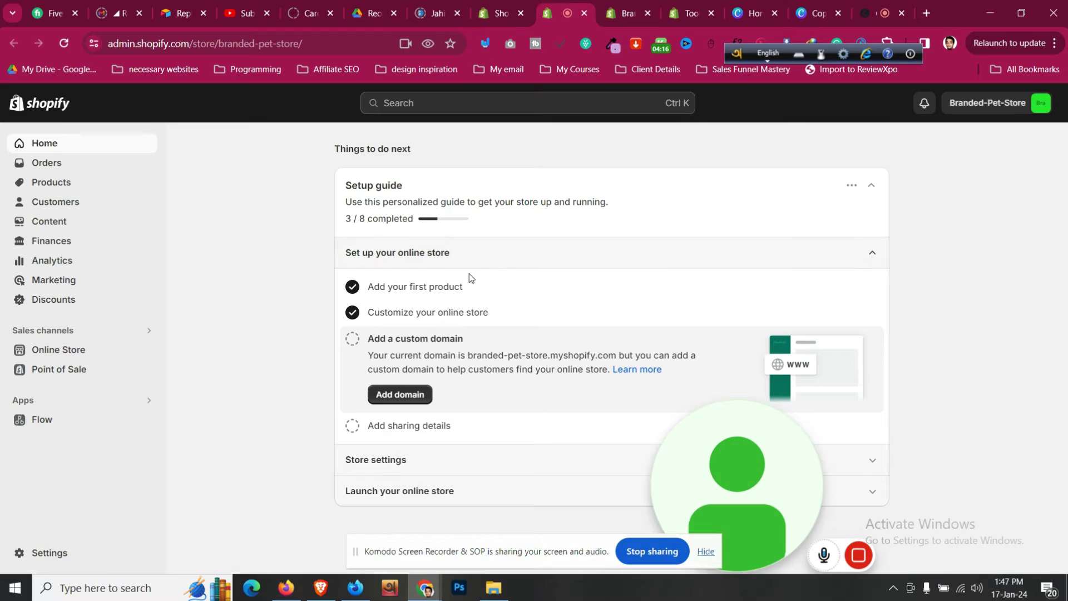
click(630, 4)
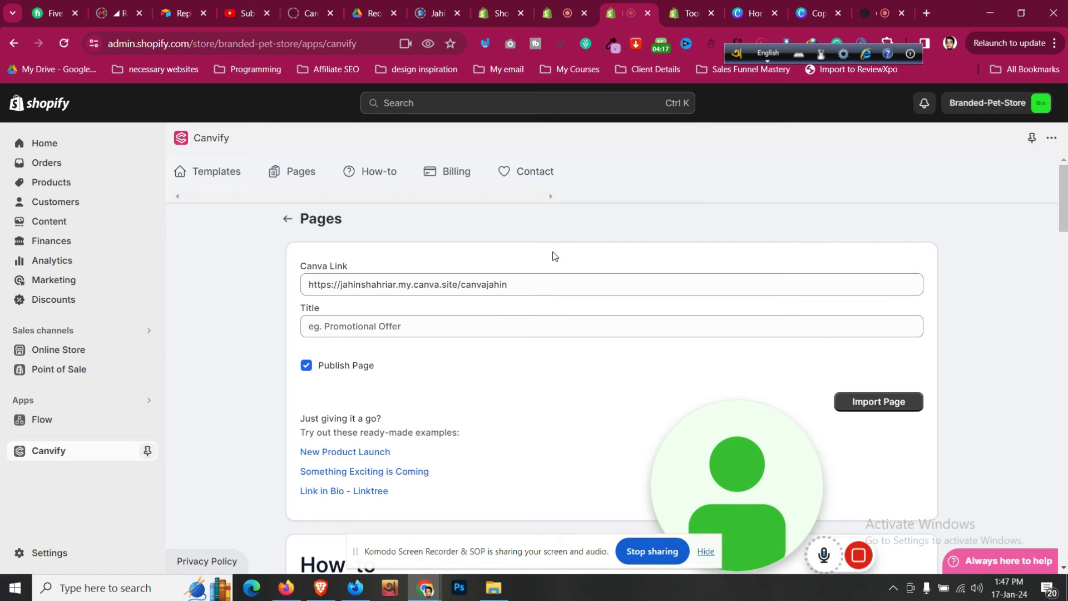
Title the page 'Coffee Landing Page', set Publish Page, and import it
click(500, 329)
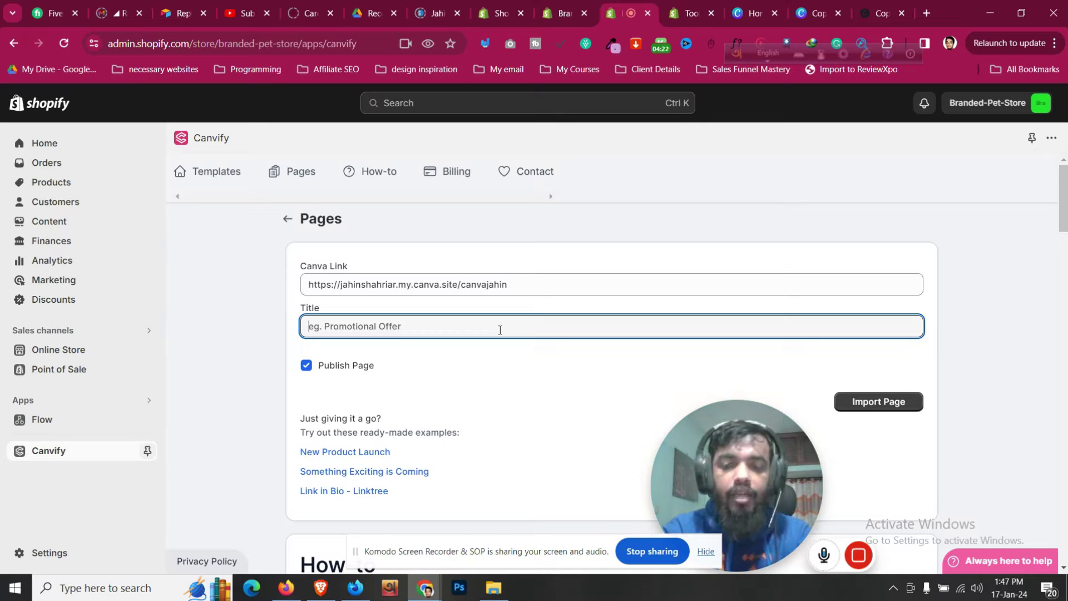
text(Coffee Landing Page)
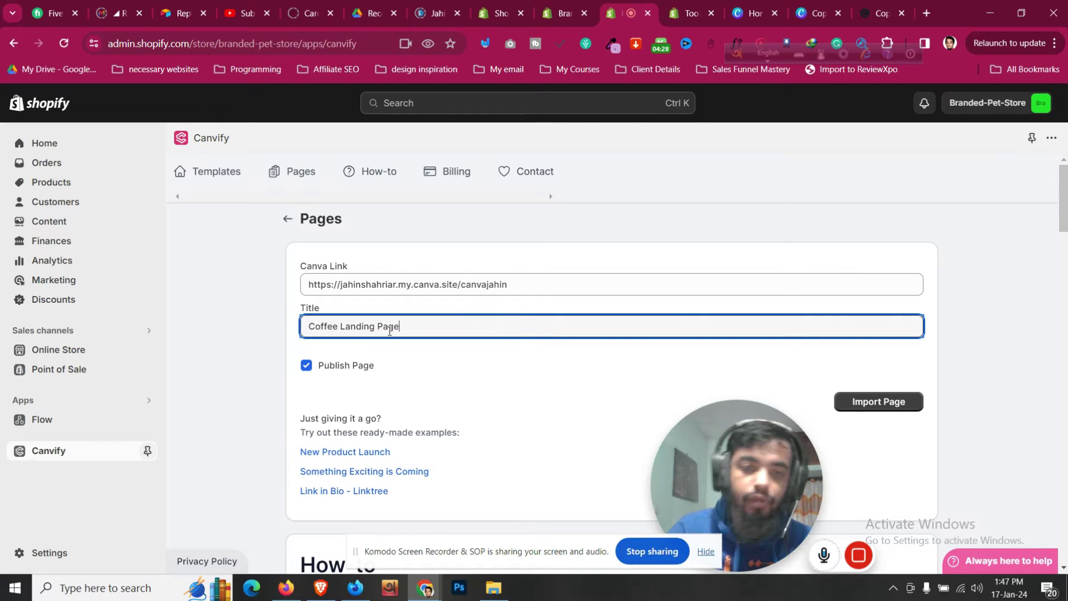
scroll(826, 341, down, 3)
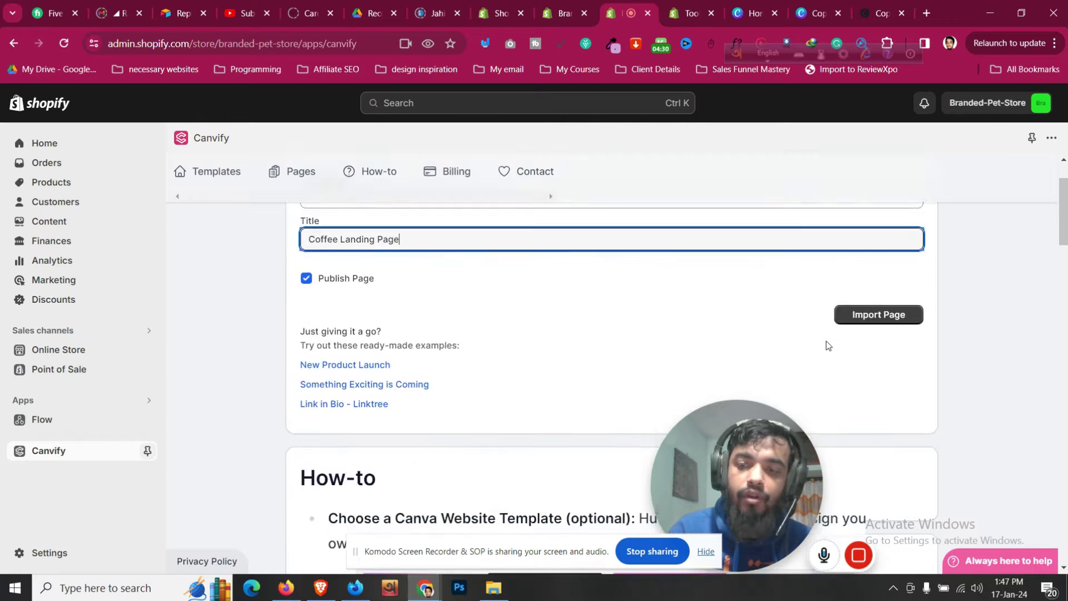
scroll(871, 282, up, 2)
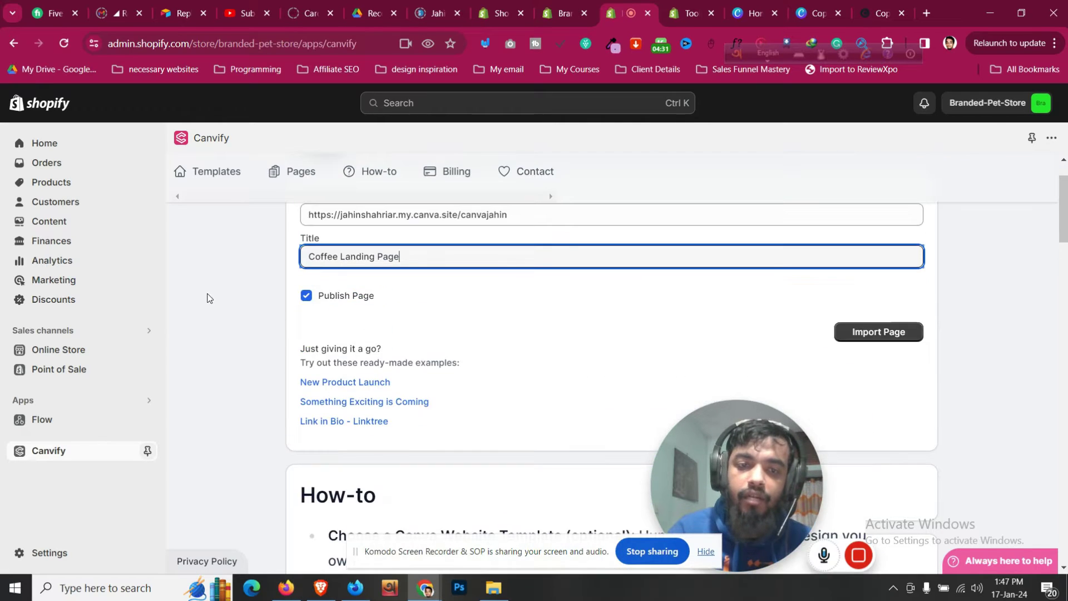
click(307, 297)
scroll(671, 352, up, 1)
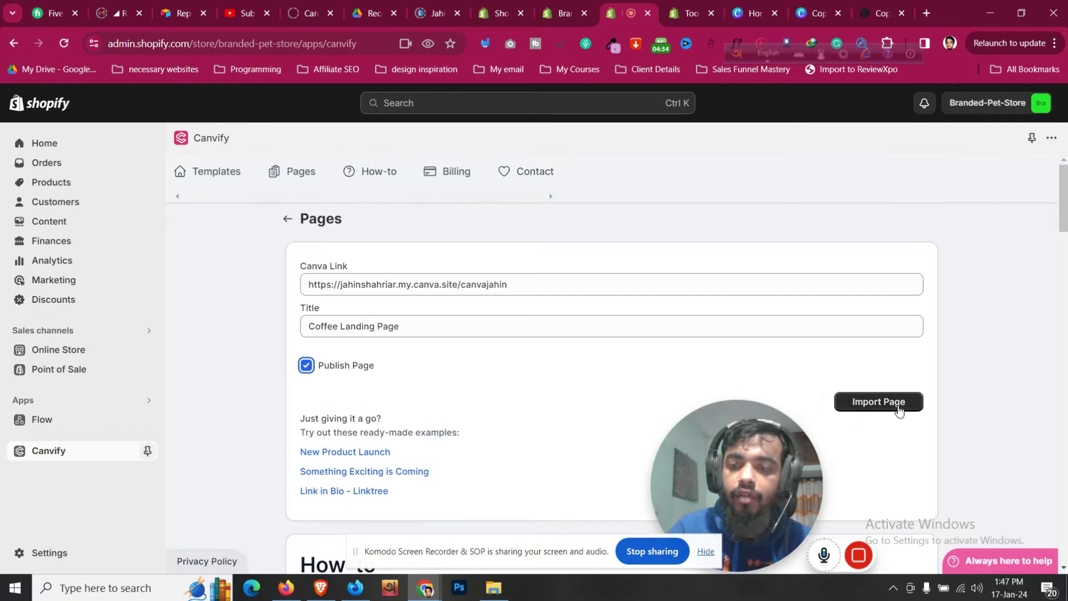
click(895, 405)
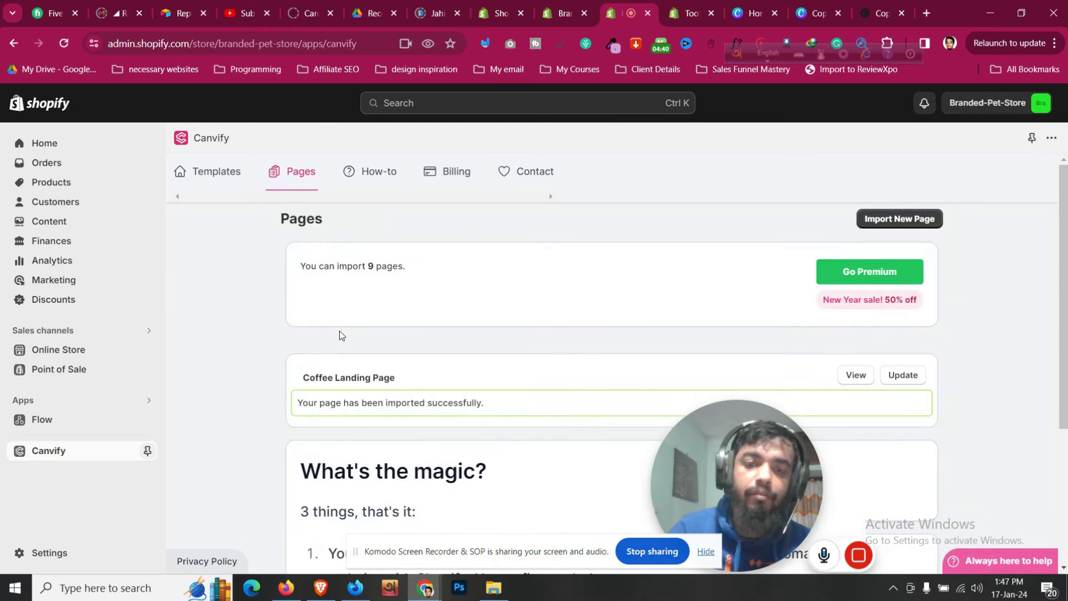
View the imported Coffee Landing Page, enter the store password, then close the storefront tab
scroll(643, 290, down, 3)
scroll(465, 309, up, 3)
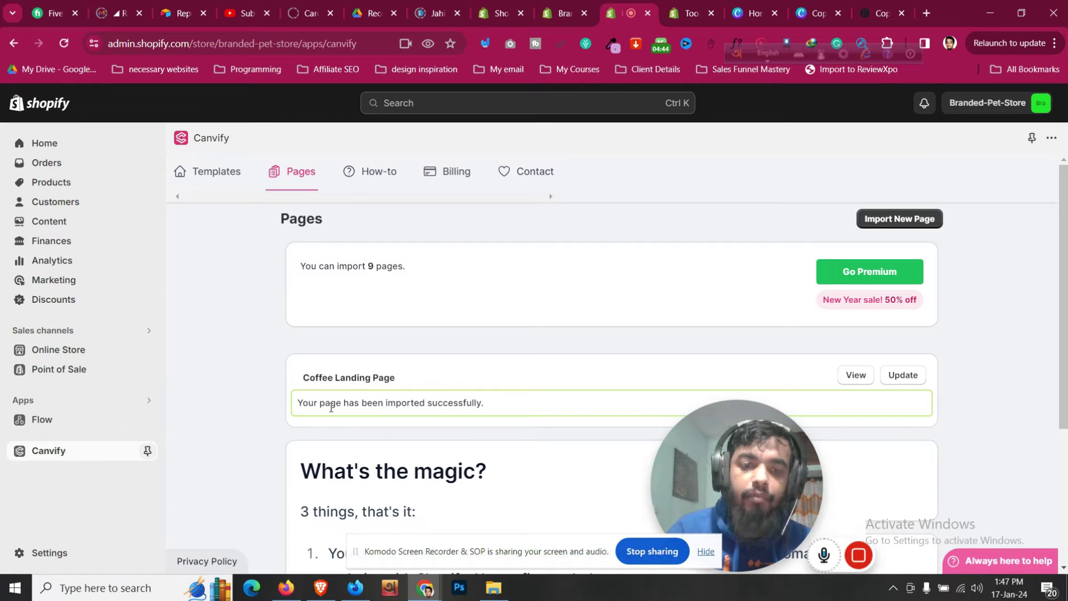
click(845, 375)
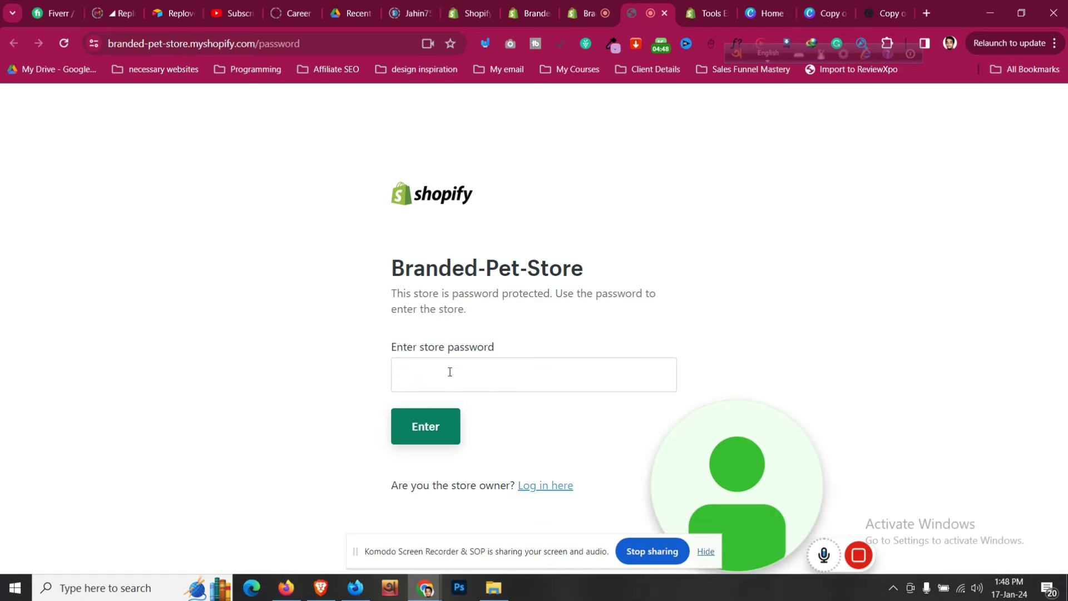
click(448, 381)
text(••••)
click(426, 426)
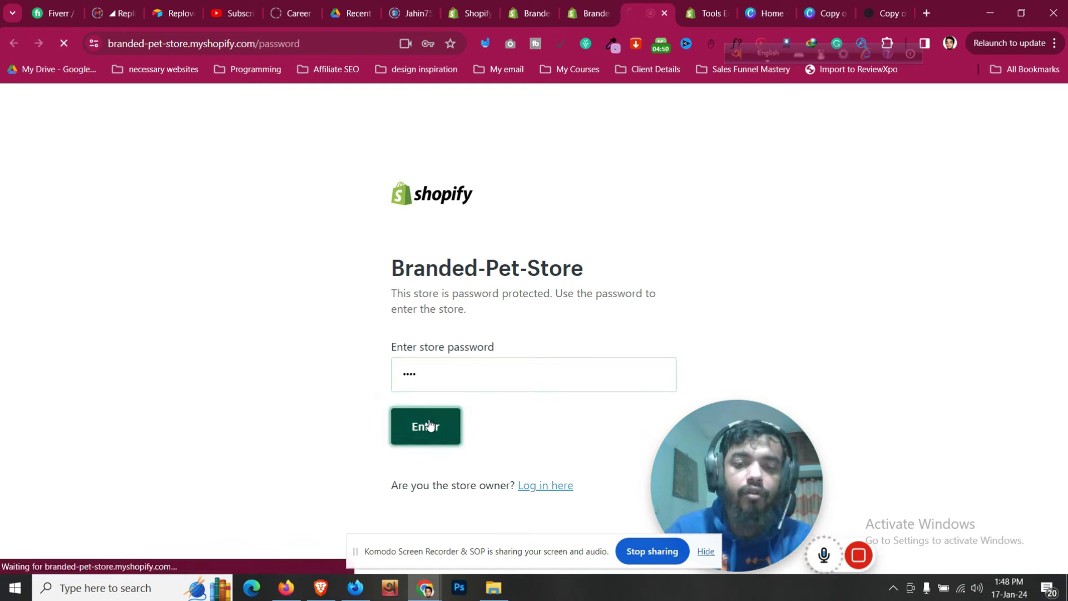
click(665, 13)
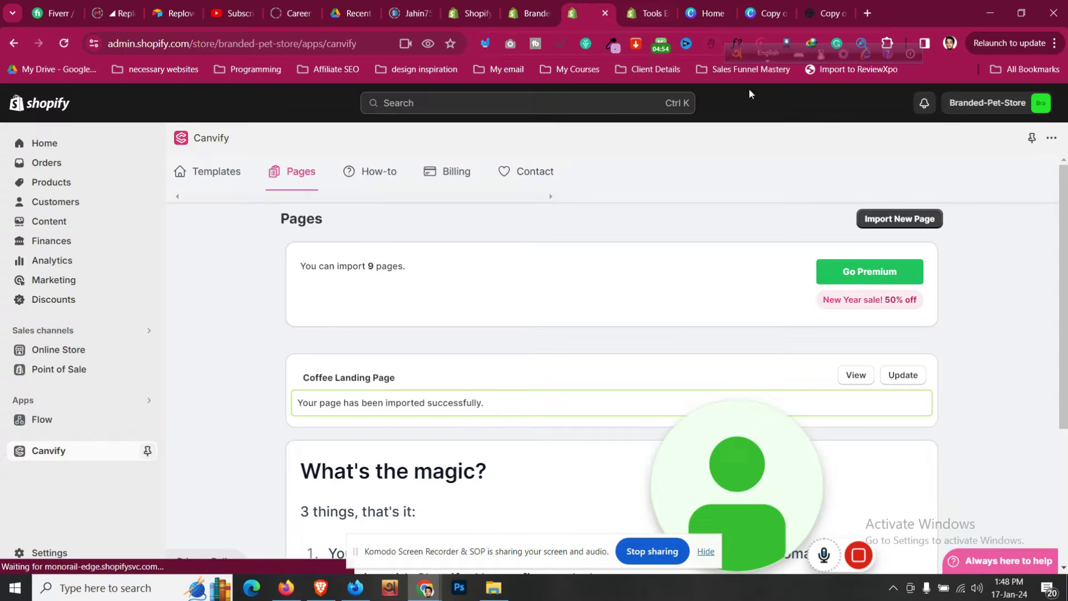
View the Coffee Landing Page live at /pages/coffee-landing-page and scroll through its imported sections
click(849, 375)
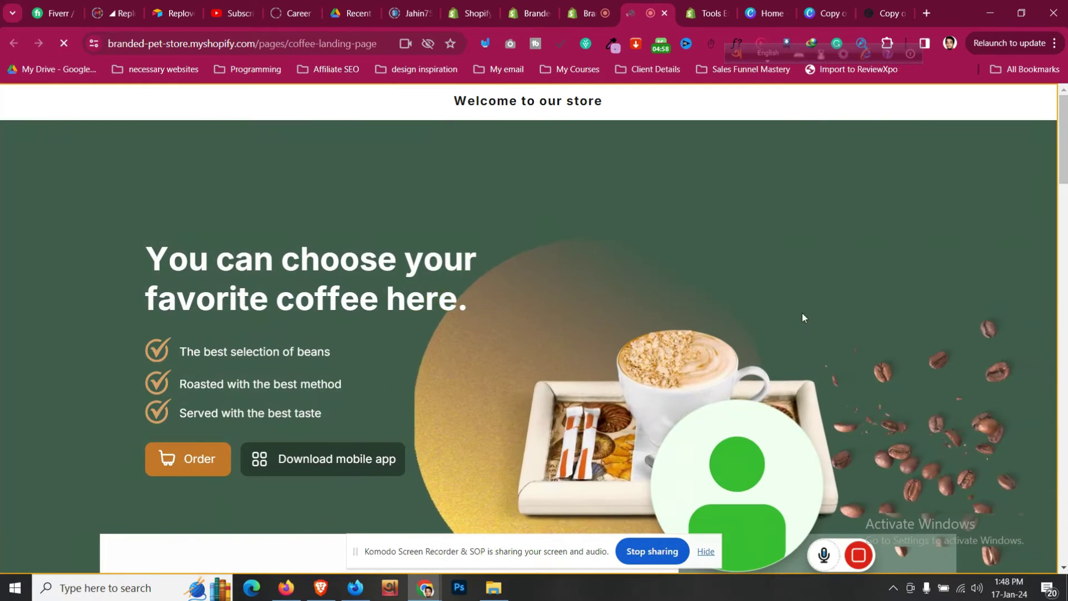
scroll(803, 333, down, 8)
scroll(802, 313, down, 15)
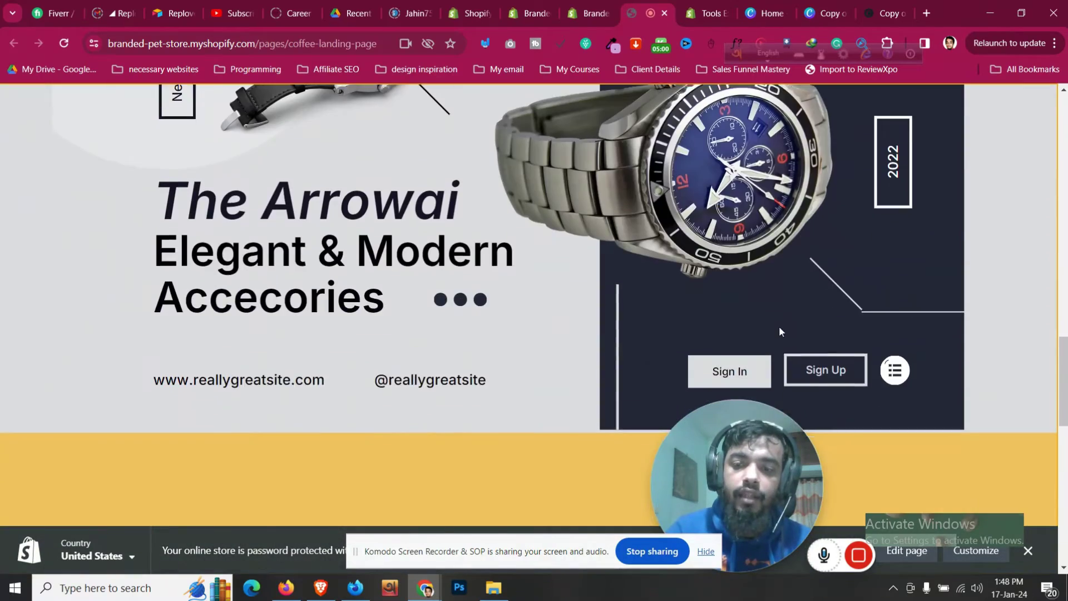
scroll(770, 337, up, 6)
scroll(766, 338, up, 15)
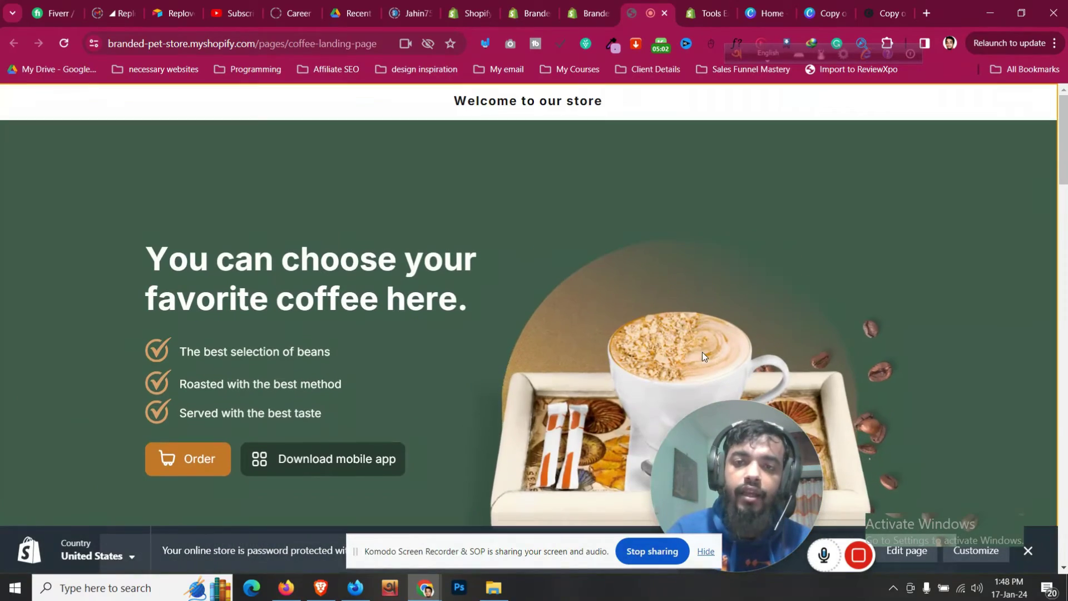
mouse_move(1063, 139)
mouse_down()
mouse_move(1064, 538)
mouse_move(1064, 264)
mouse_up()
scroll(580, 315, up, 10)
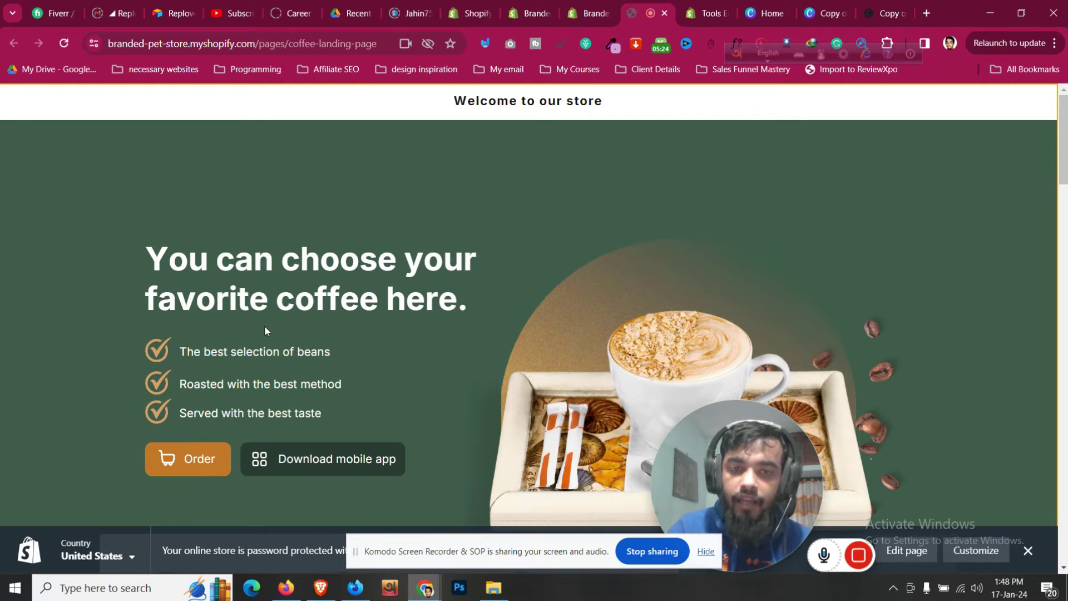
scroll(265, 330, down, 2)
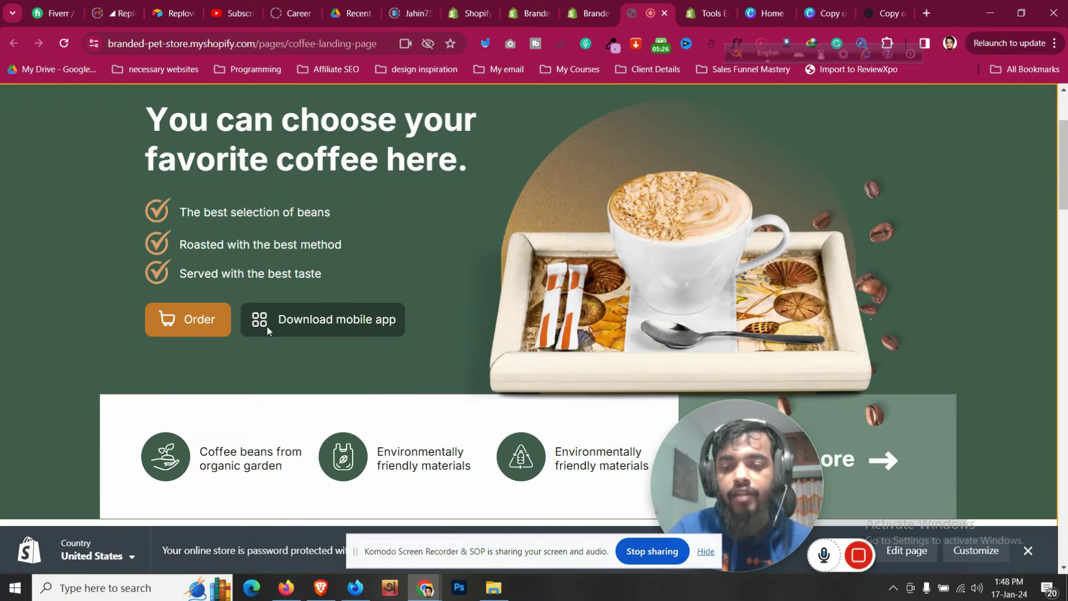
scroll(481, 299, up, 2)
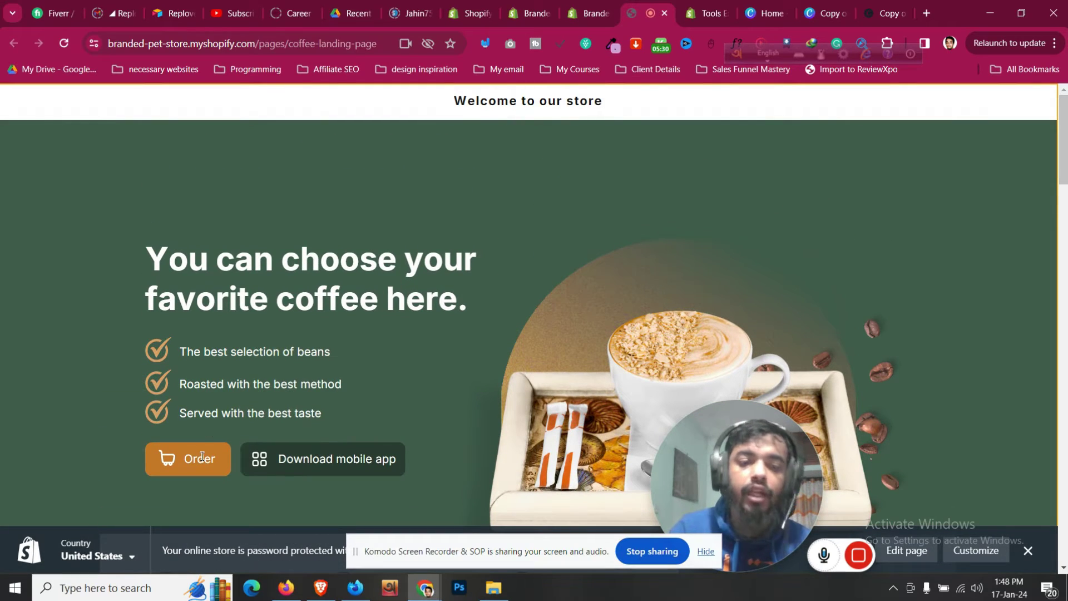
Back in the Canva design, unlock it and retype the hero headline as the person's name plus 'CANVA DESIGN'
click(844, 4)
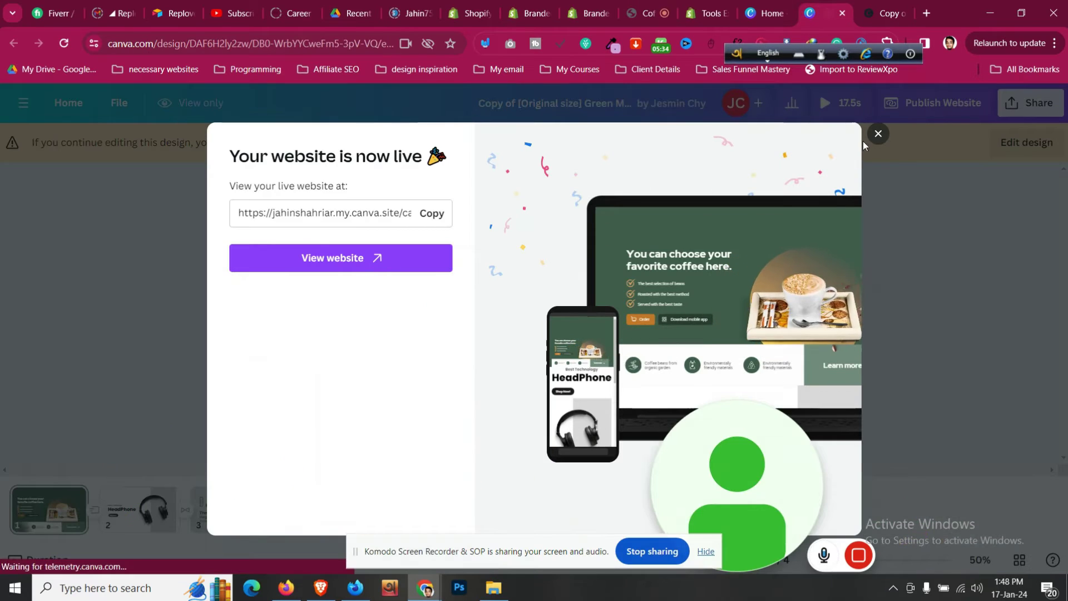
key(Escape)
drag(504, 270, 468, 248)
click(424, 270)
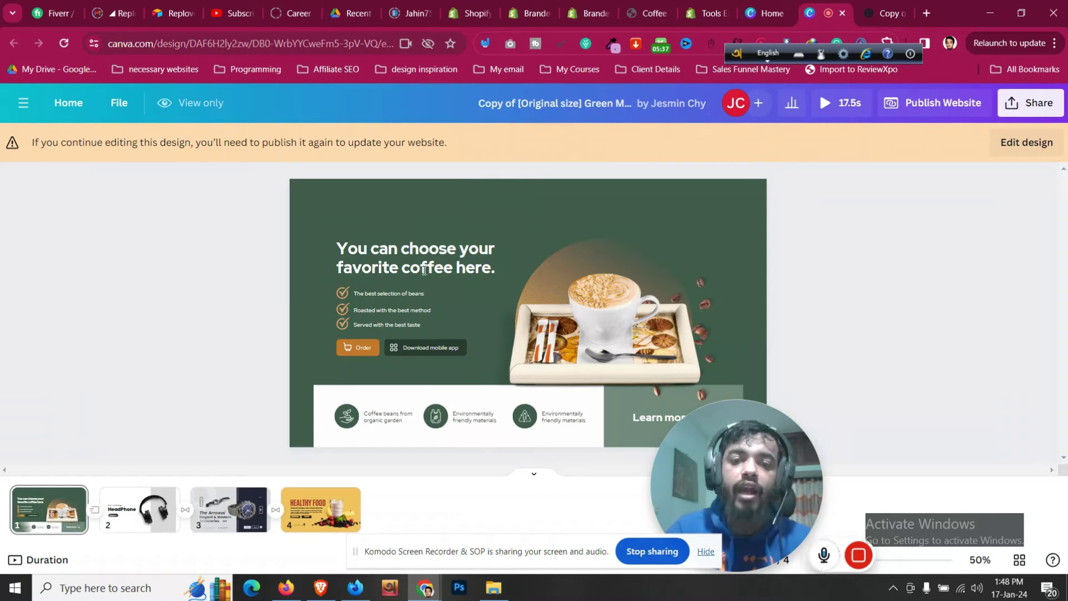
click(1026, 143)
double_click(465, 260)
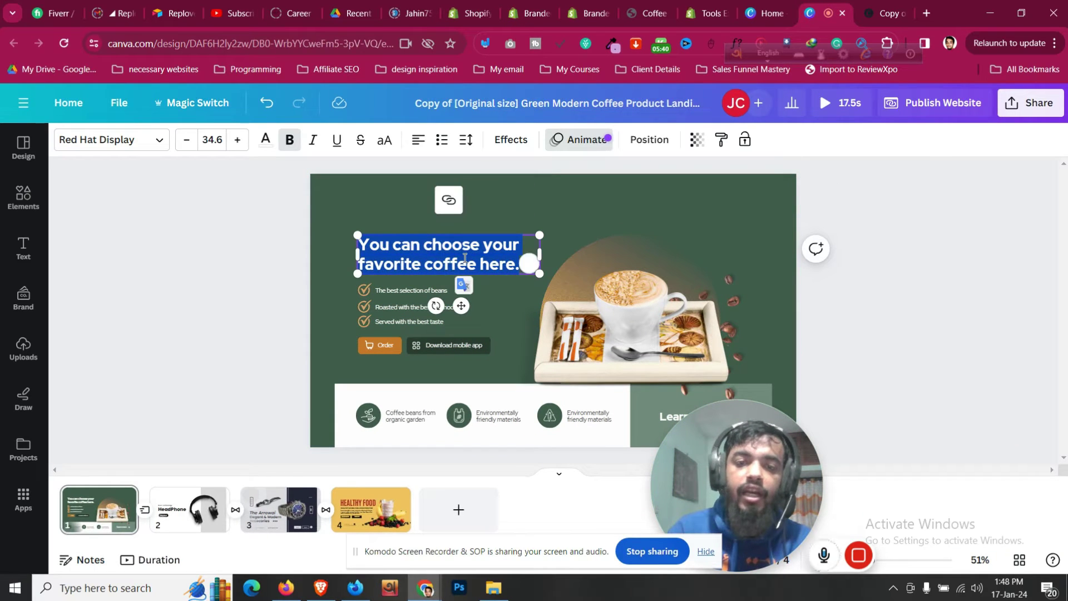
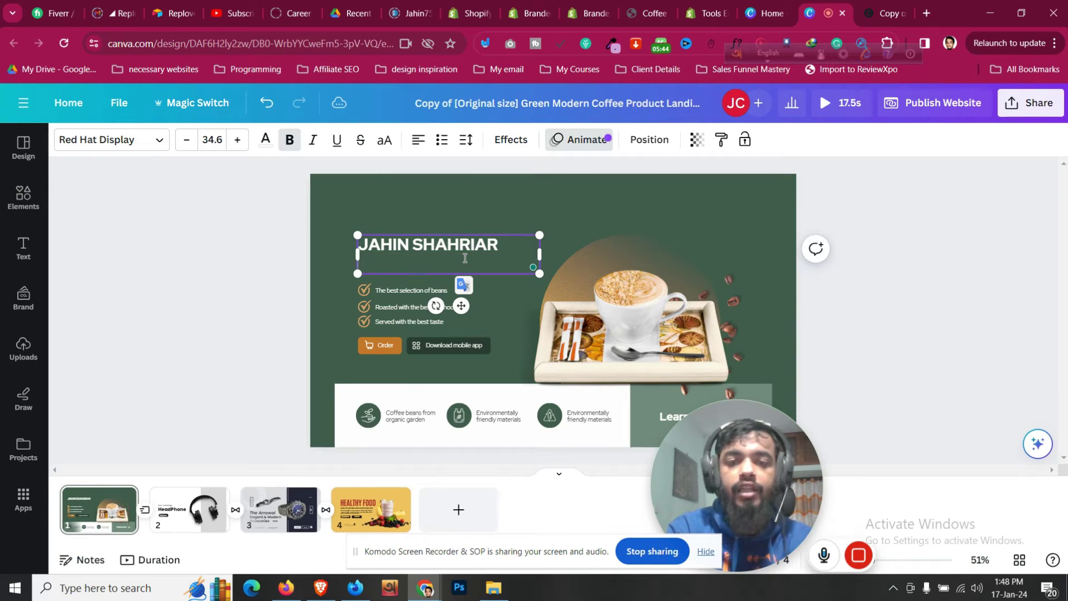
text( CANVA DESIGN)
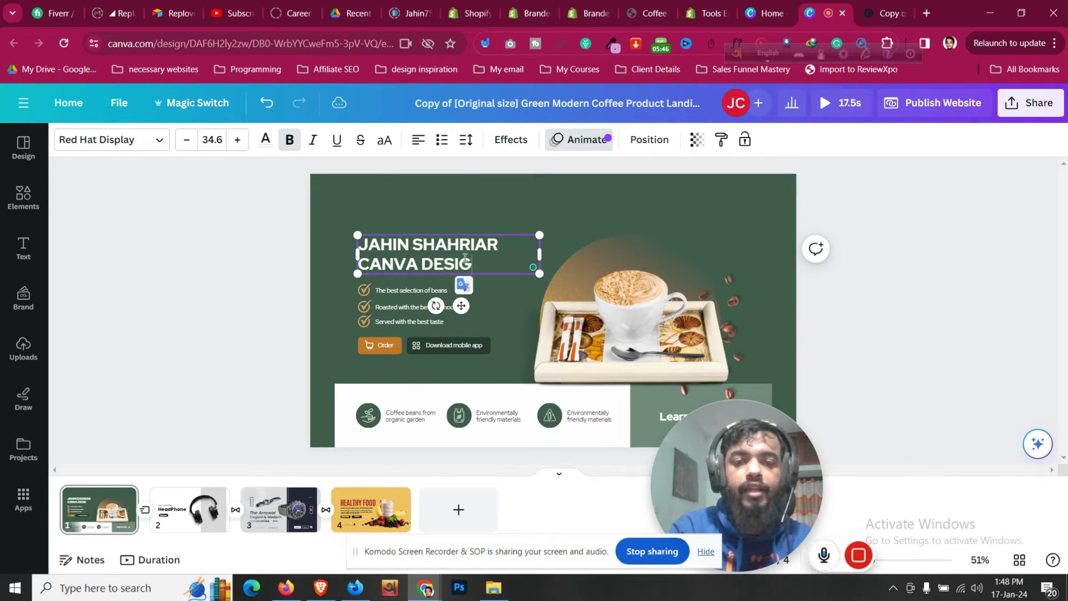
Change the Order button's fill colour from orange to black
click(363, 347)
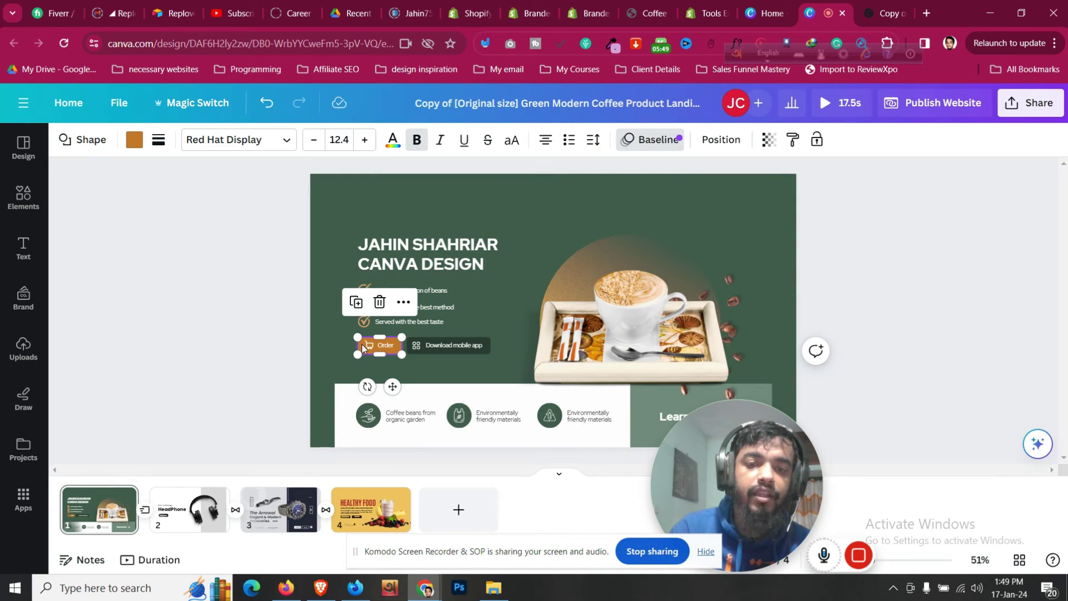
click(134, 140)
click(188, 225)
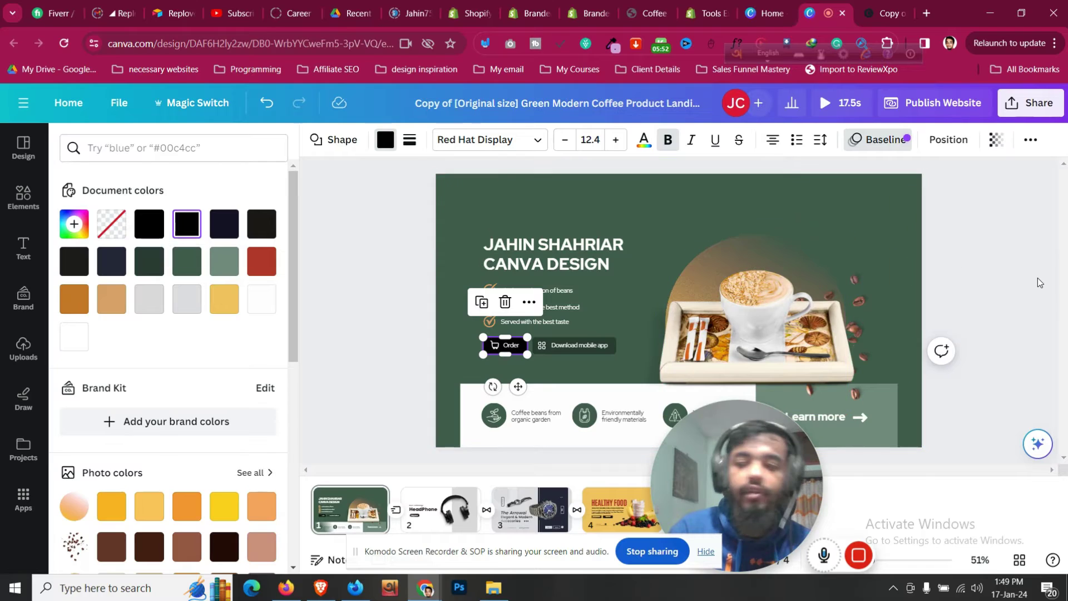
key(Escape)
click(956, 289)
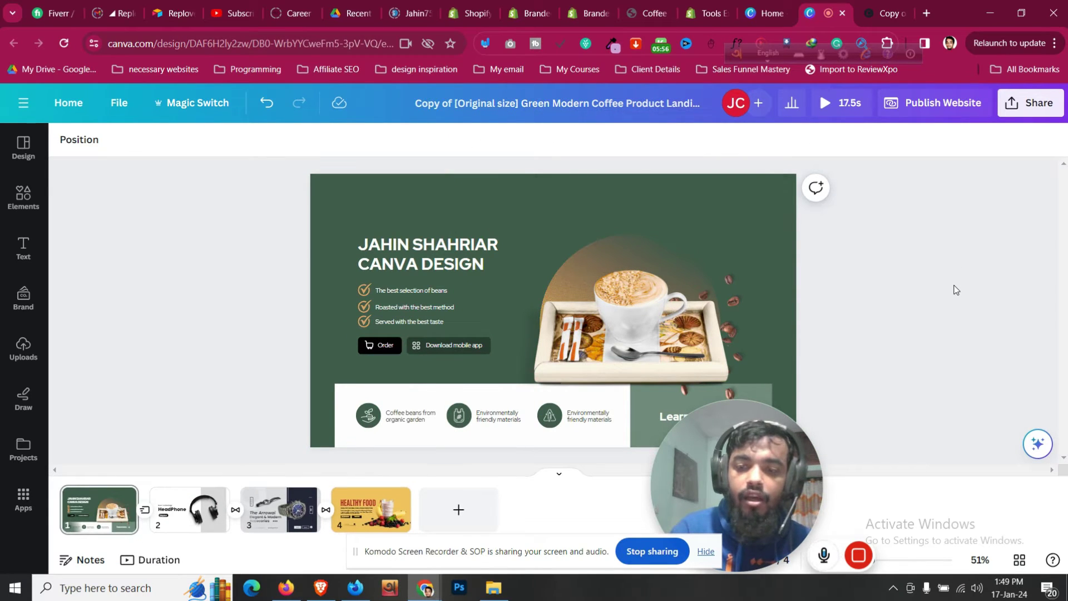
Republish the website, resolving the incompatible animation issues and continuing to Review Settings
click(975, 115)
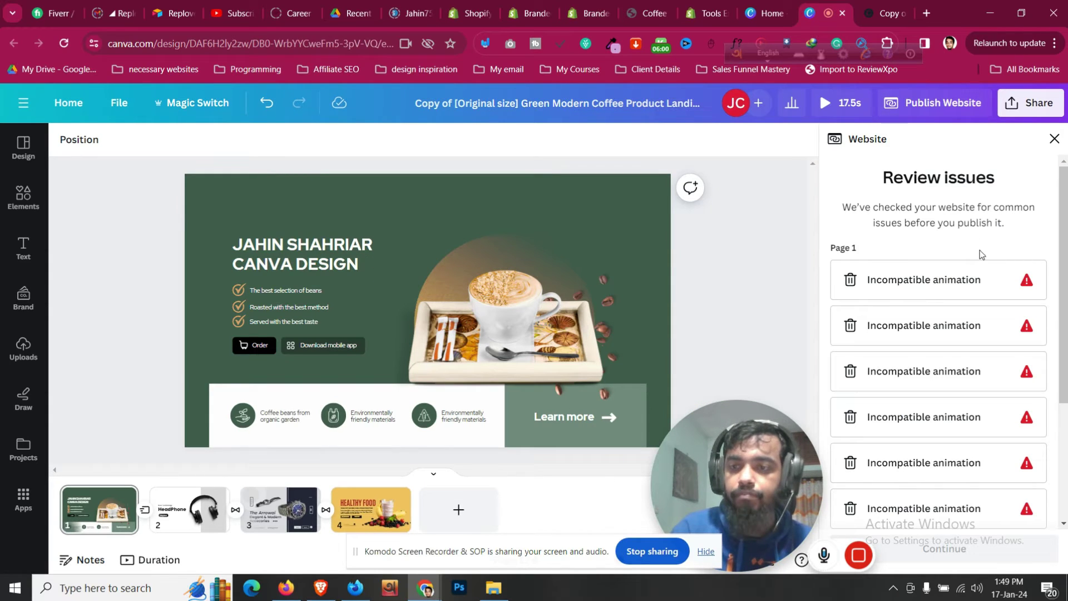
scroll(968, 286, down, 3)
scroll(979, 267, up, 3)
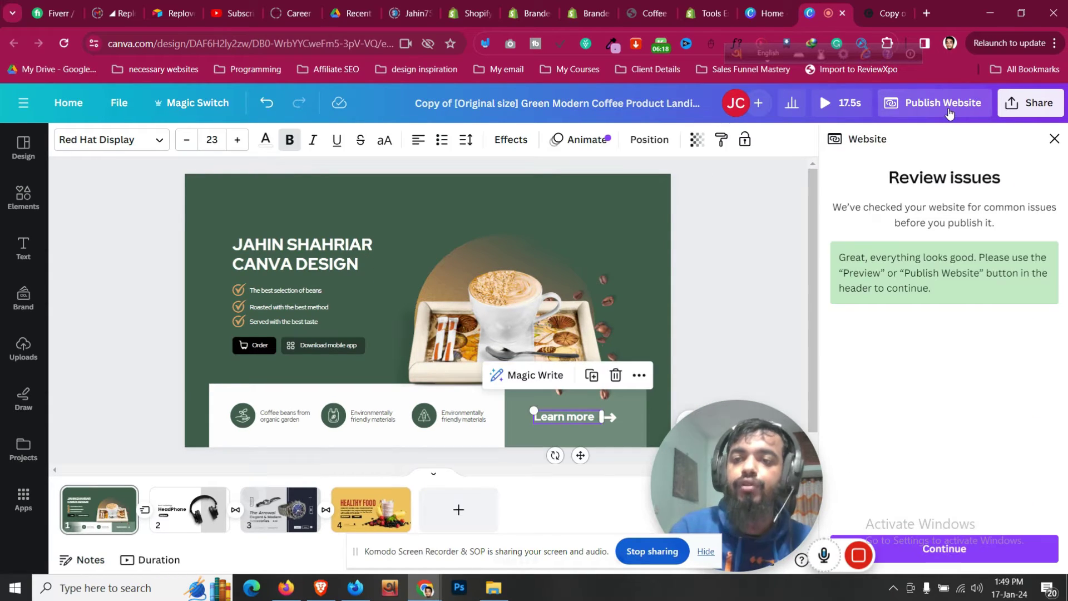
click(948, 111)
click(949, 111)
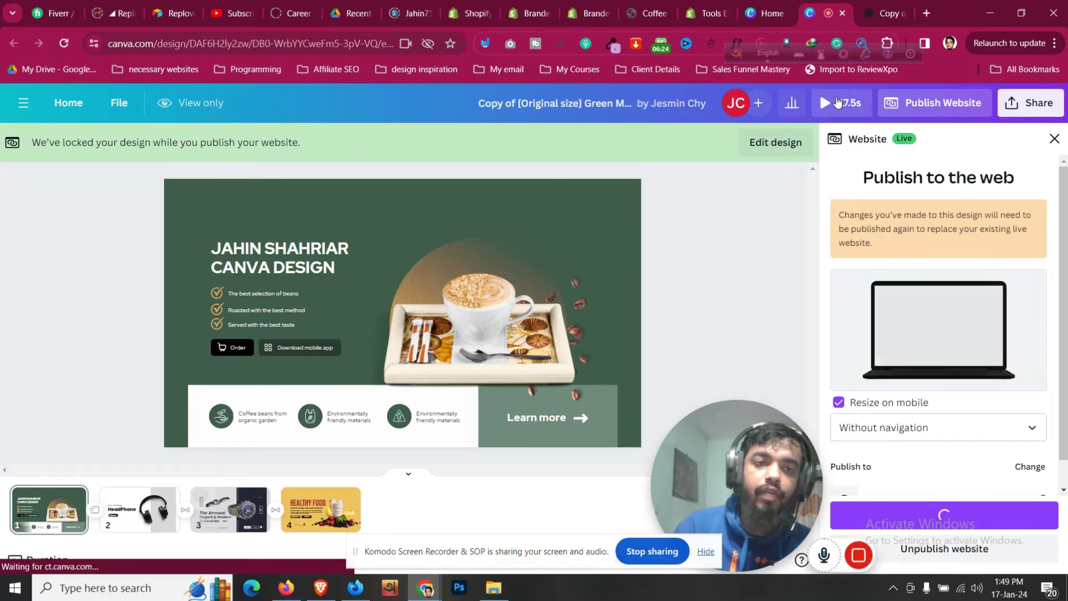
scroll(1053, 383, down, 1)
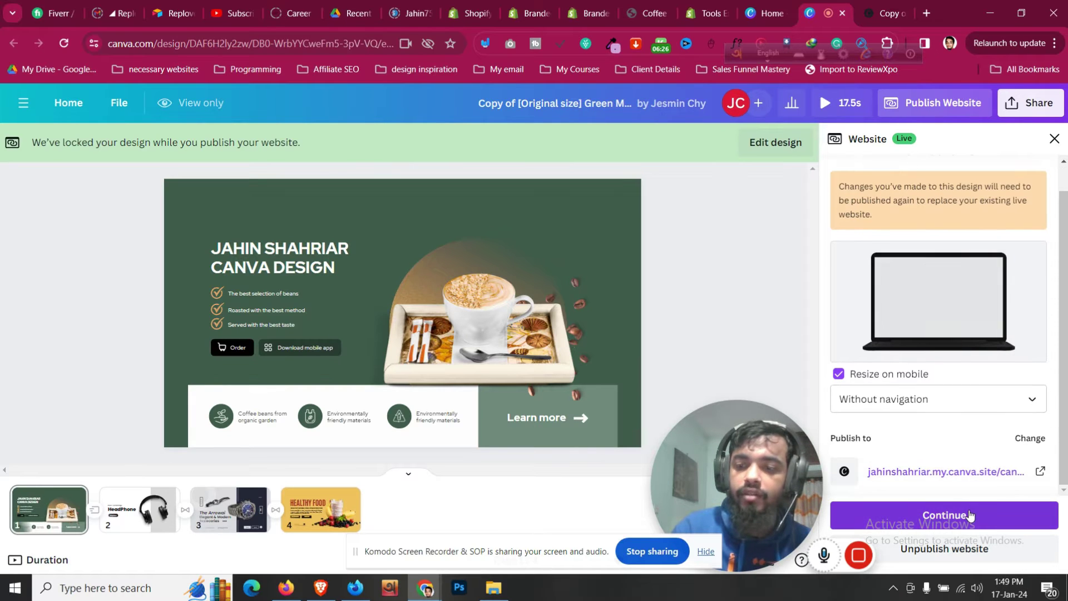
click(970, 517)
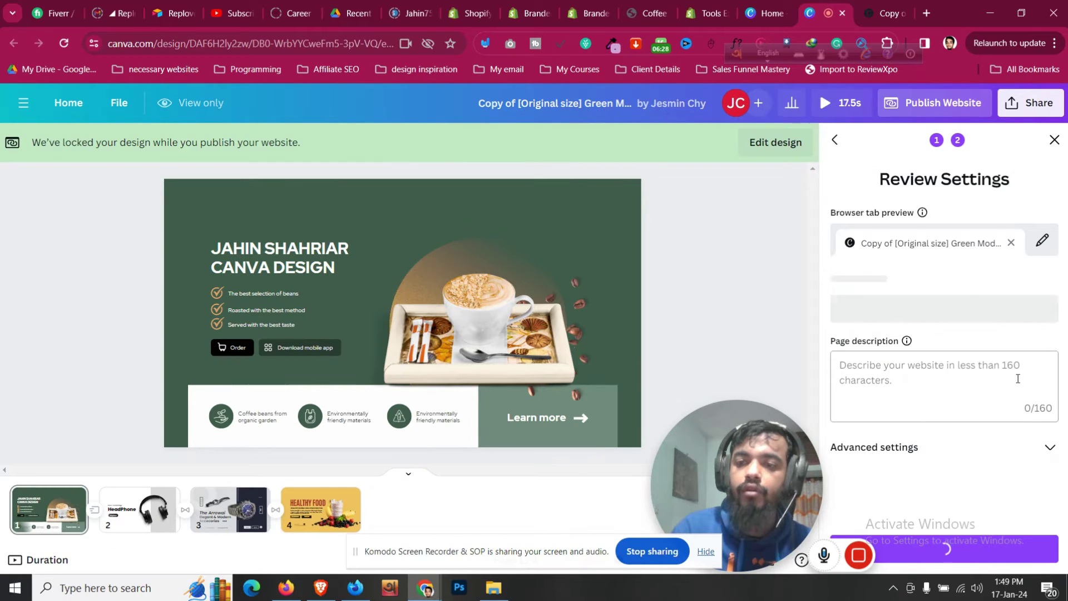
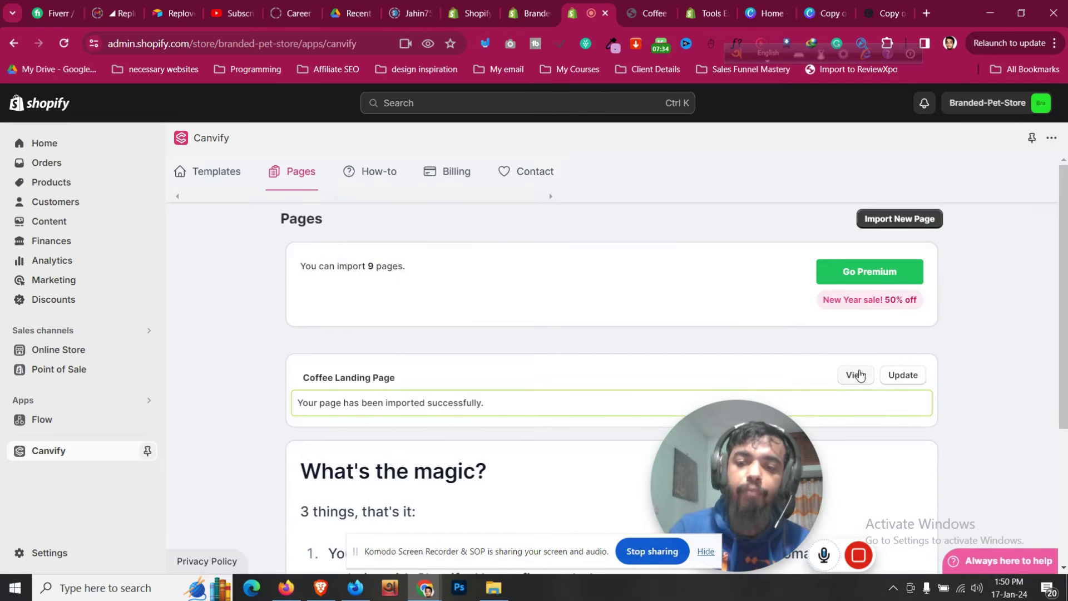
Open the Coffee Landing Page on the live storefront, reloading it to show the latest version
click(859, 373)
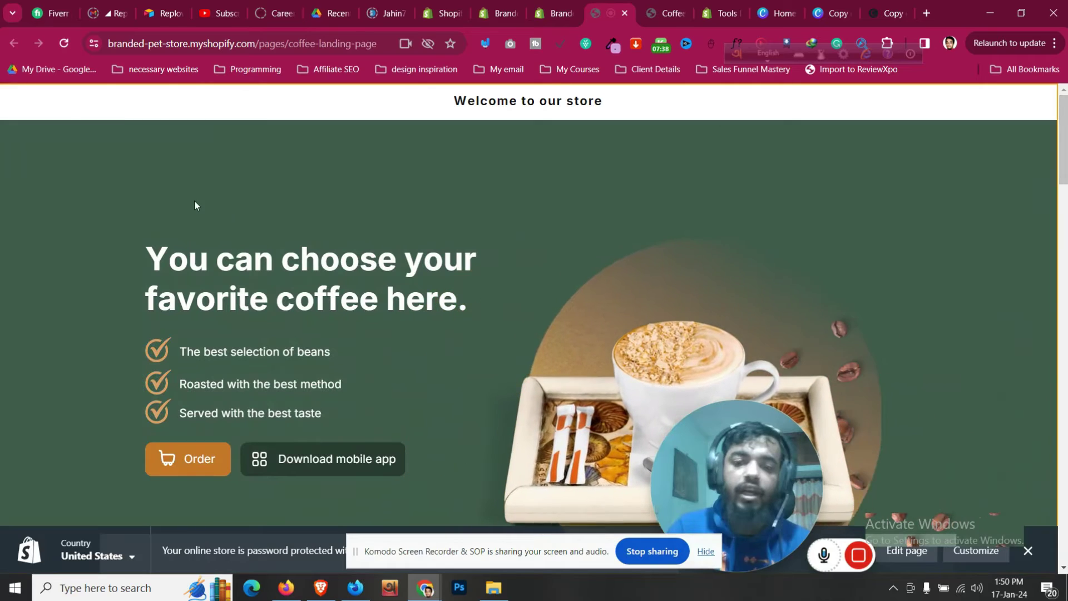
click(65, 43)
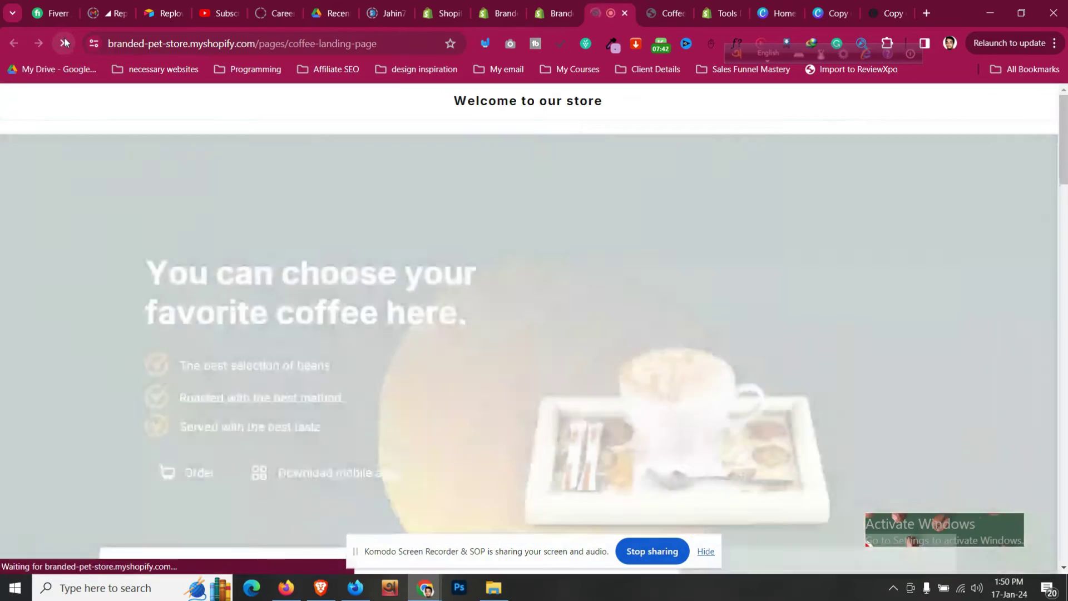
key(ctrl+shift+Tab)
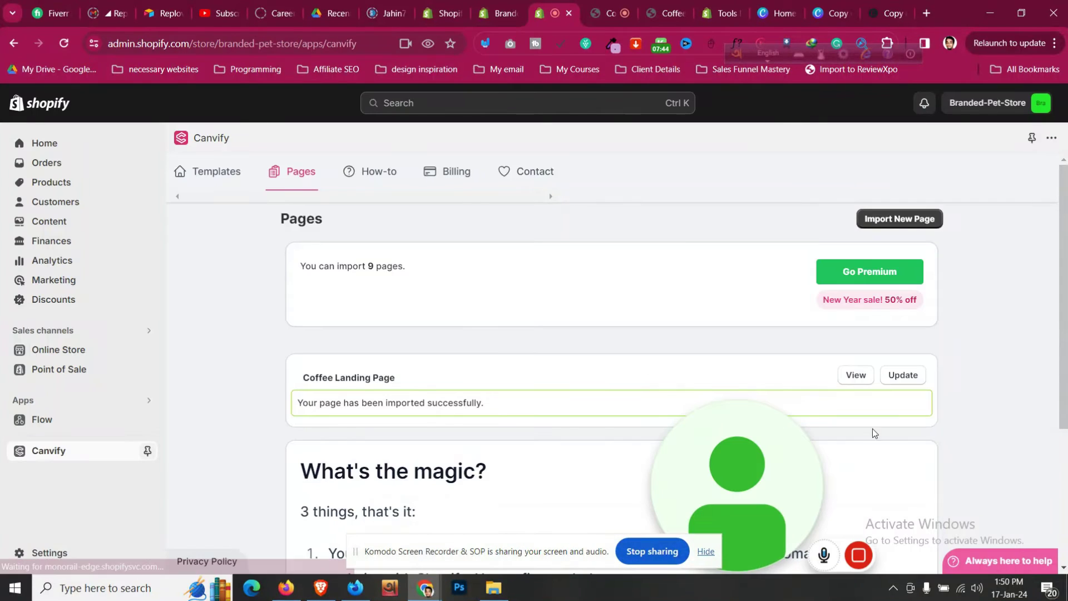
click(864, 376)
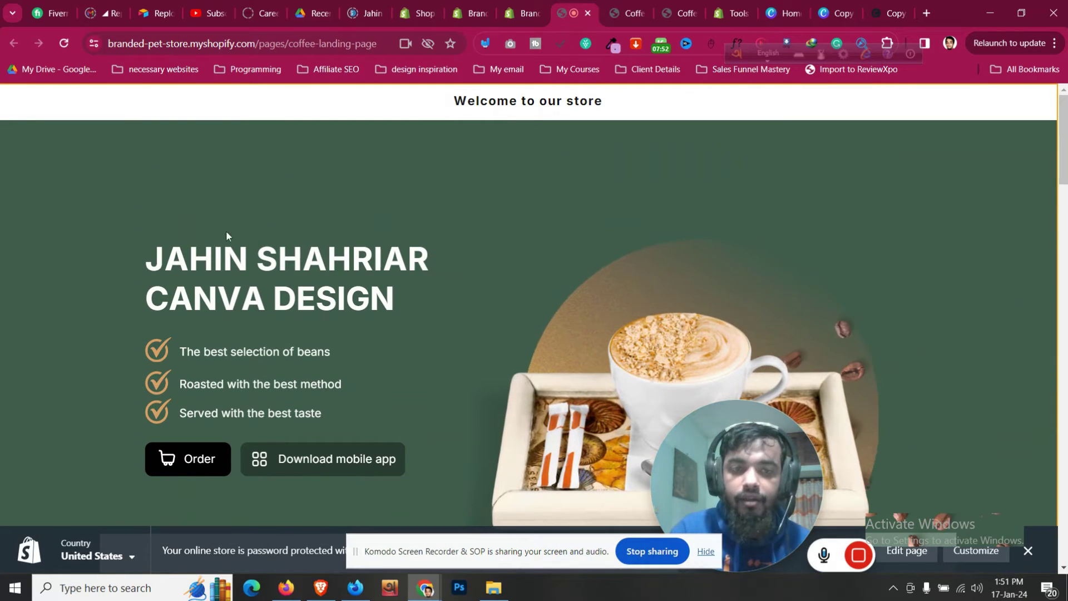
Scroll through the hero, feature row and Best Technology HeadPhone section of the page
scroll(346, 287, down, 1)
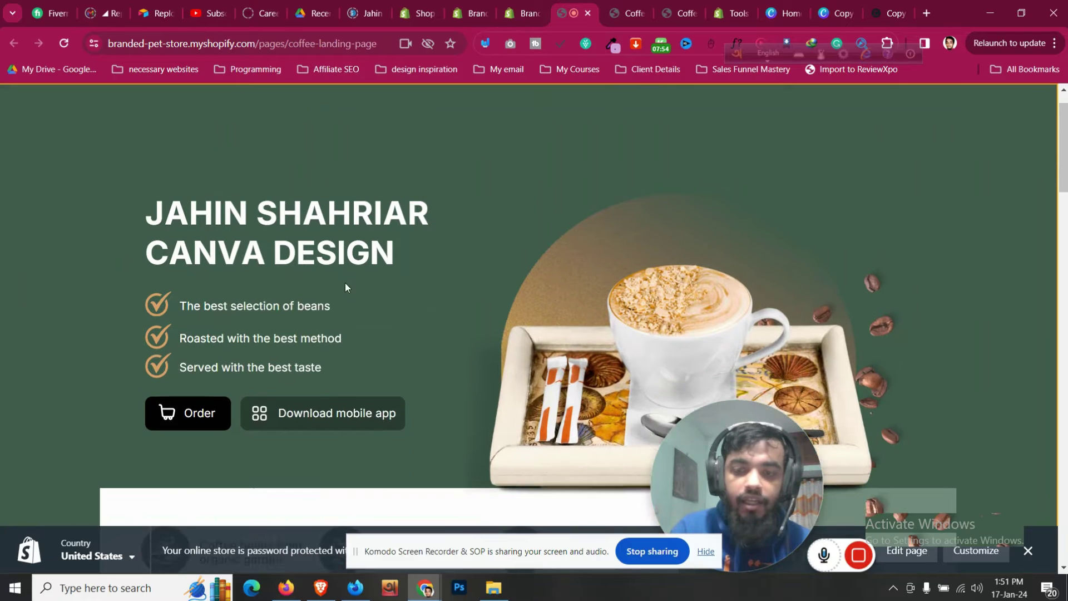
scroll(345, 287, down, 2)
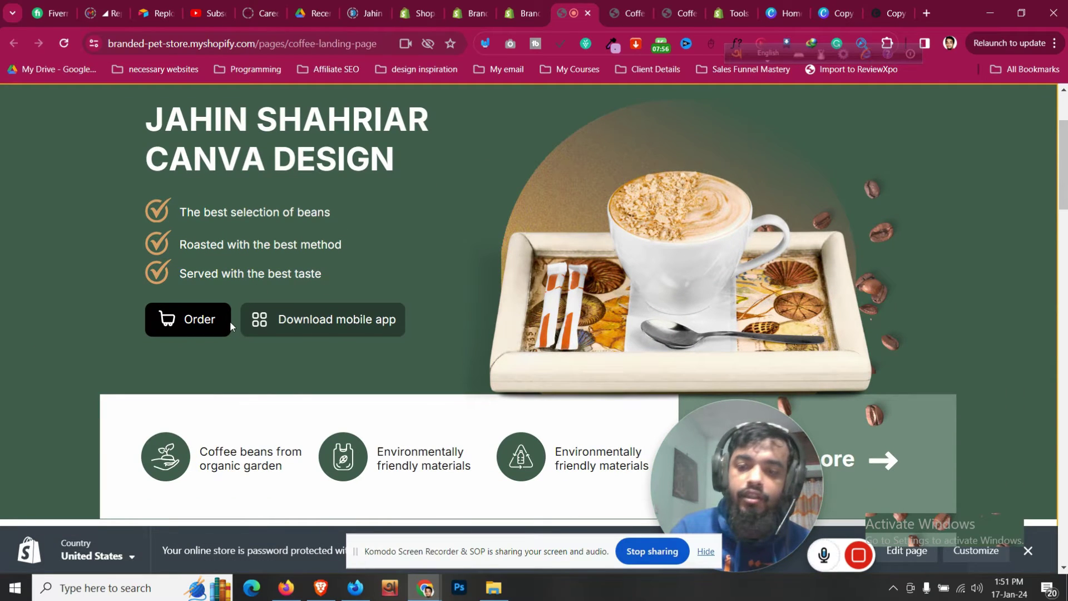
scroll(239, 317, down, 4)
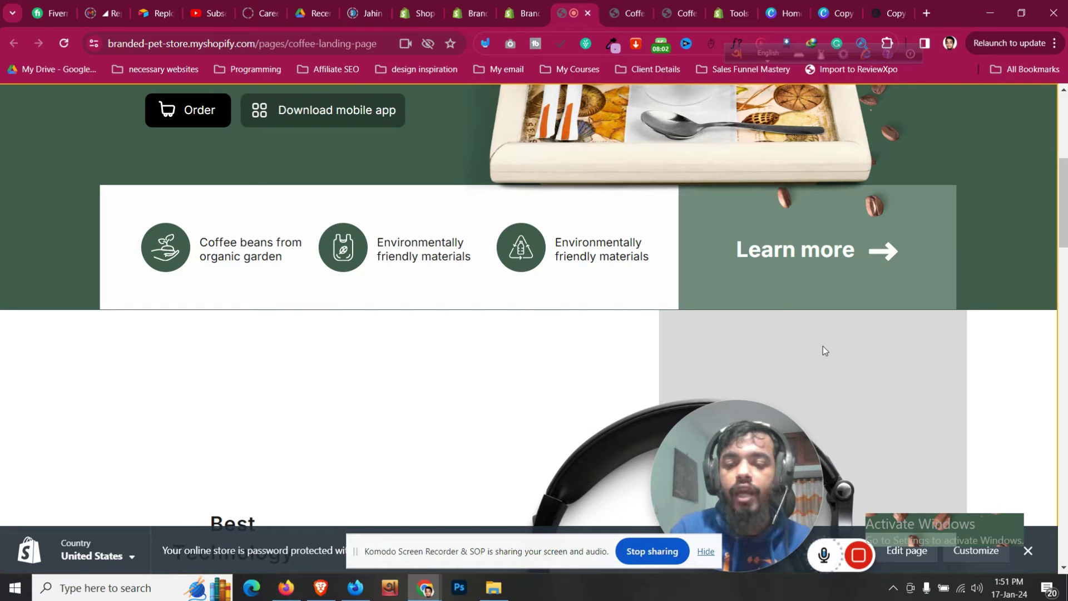
scroll(820, 346, down, 3)
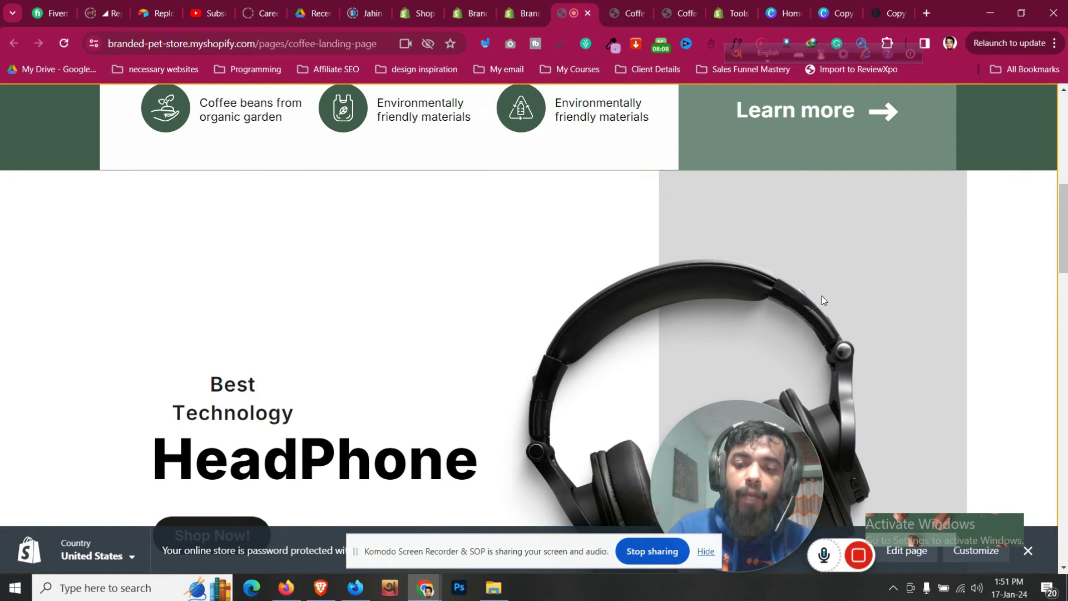
scroll(820, 296, up, 10)
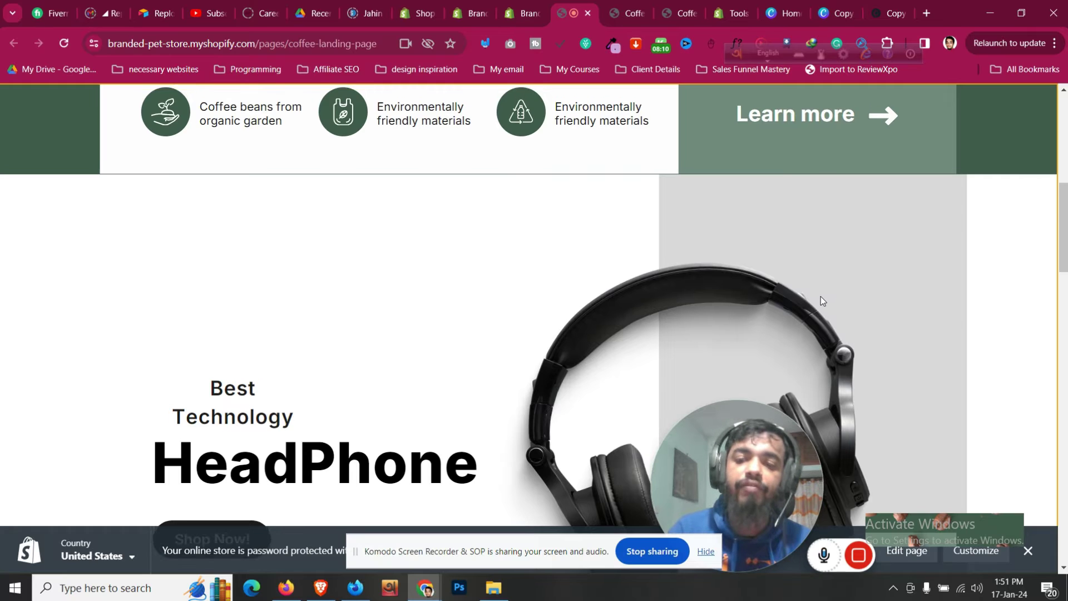
Look over the published Canva coffee website, then return to the design editor
click(831, 13)
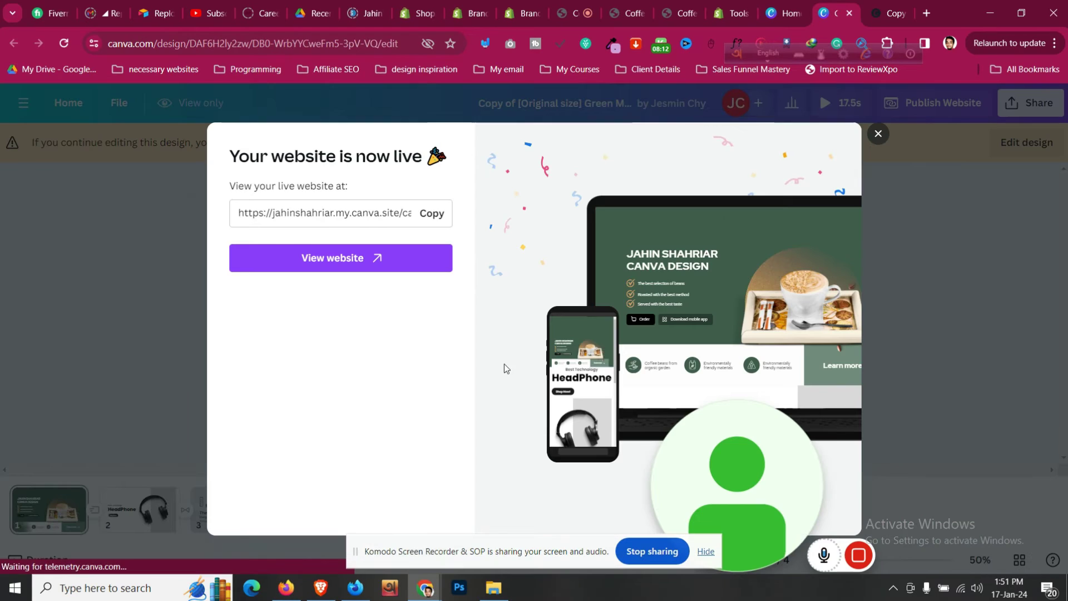
click(877, 134)
click(890, 13)
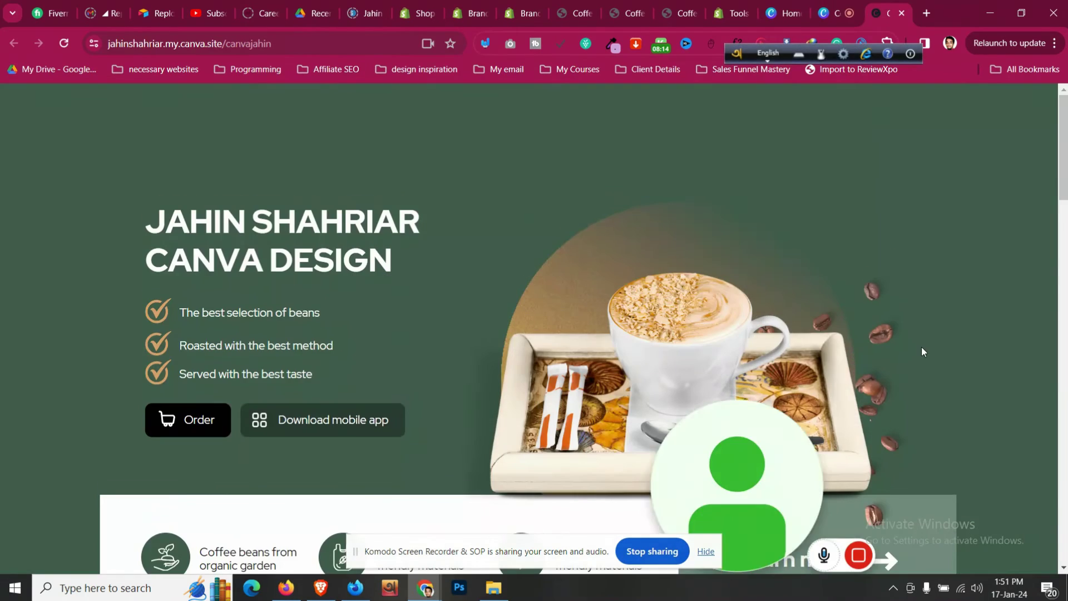
scroll(923, 356, down, 8)
key(ctrl+shift+Tab)
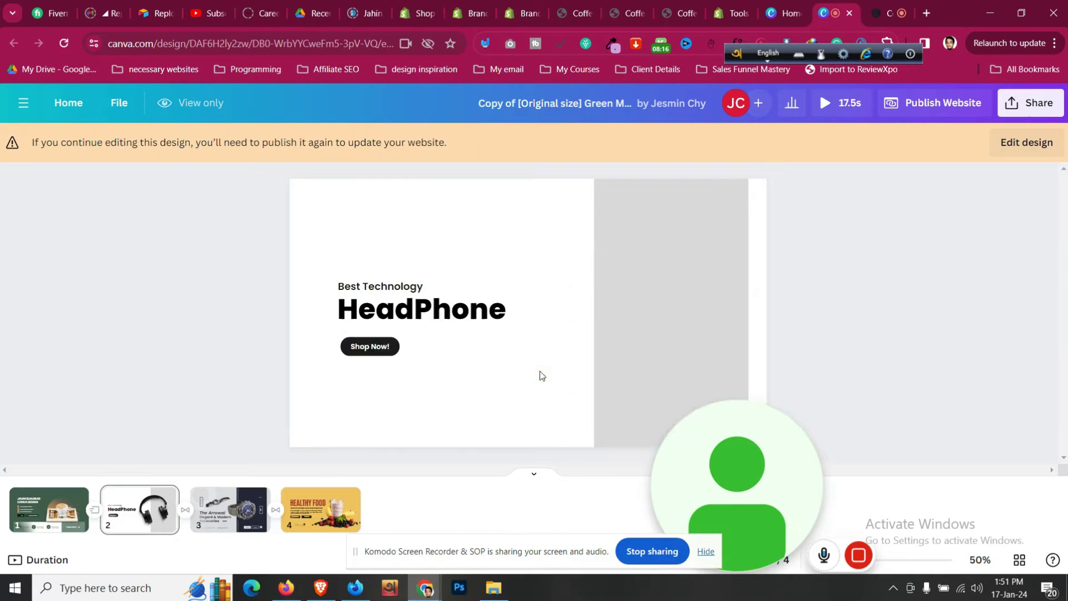
Add a fifth page filled with a business presentation template's Agenda page
click(1030, 143)
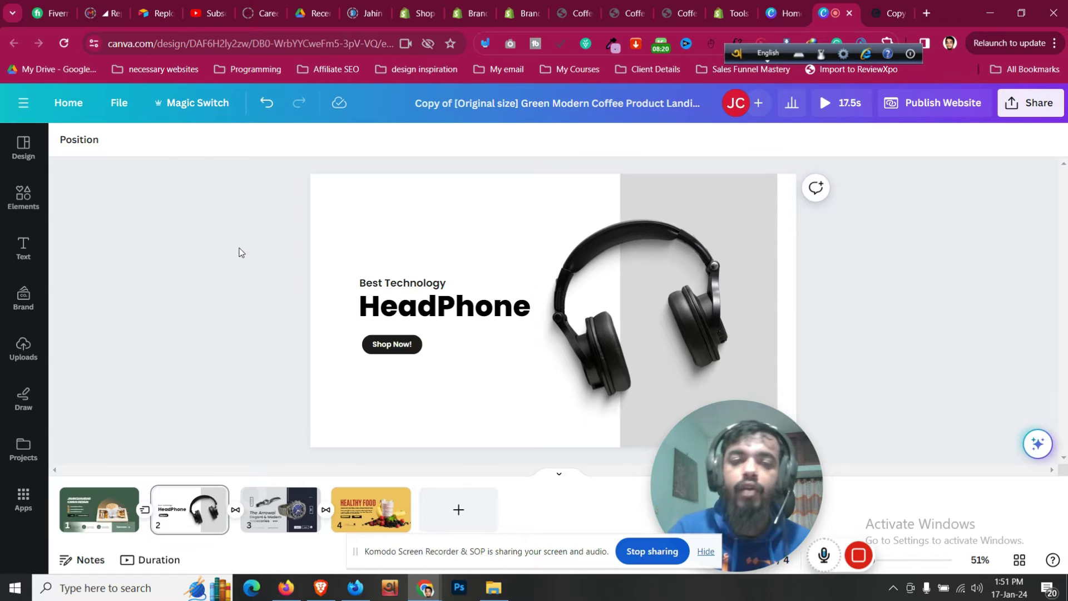
click(470, 510)
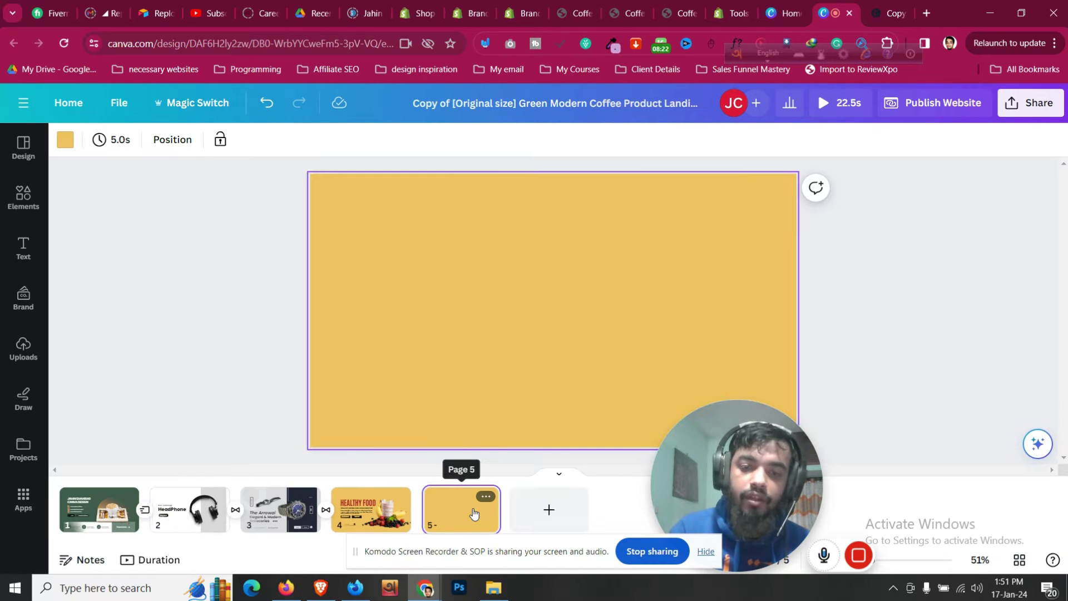
click(25, 203)
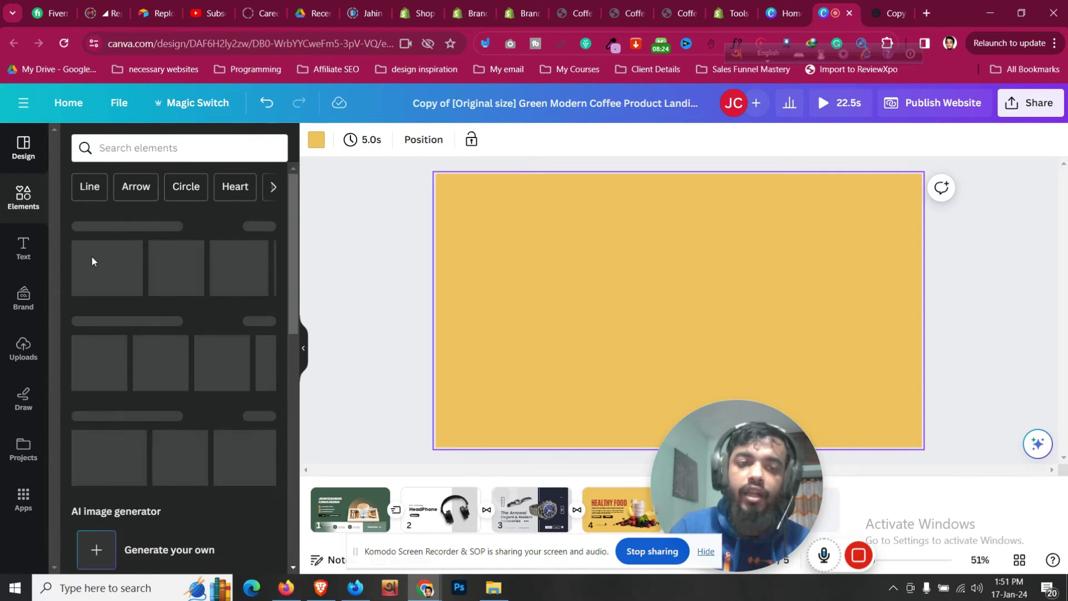
click(31, 162)
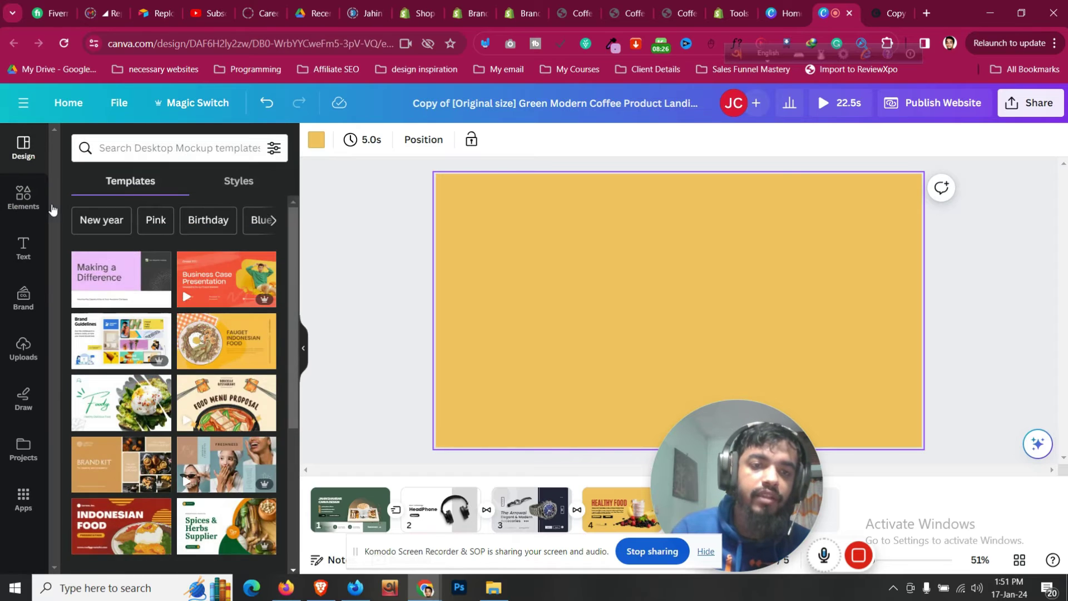
click(227, 276)
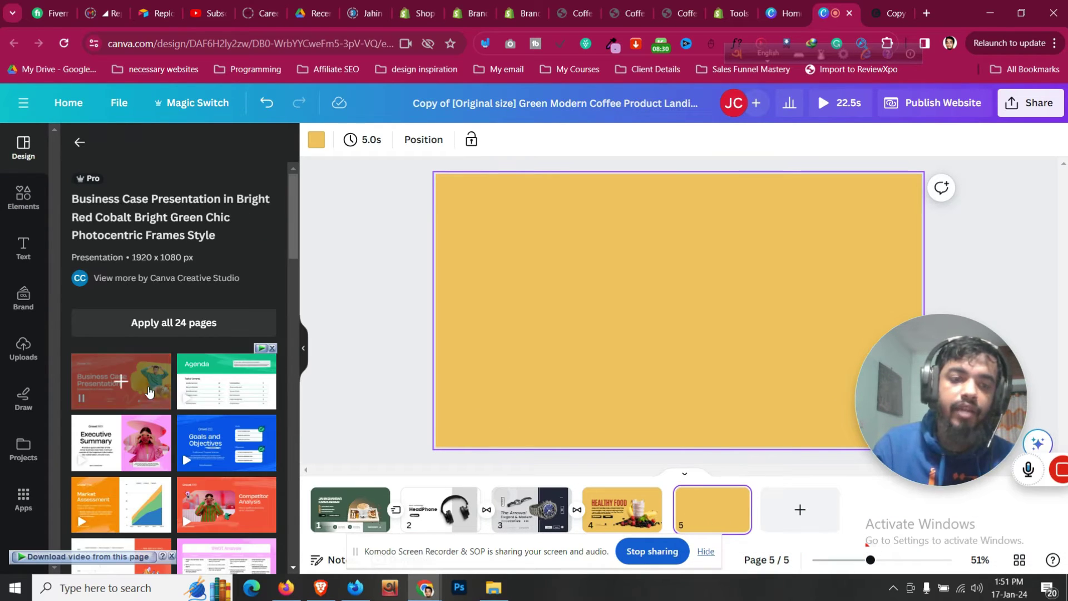
click(121, 382)
click(219, 397)
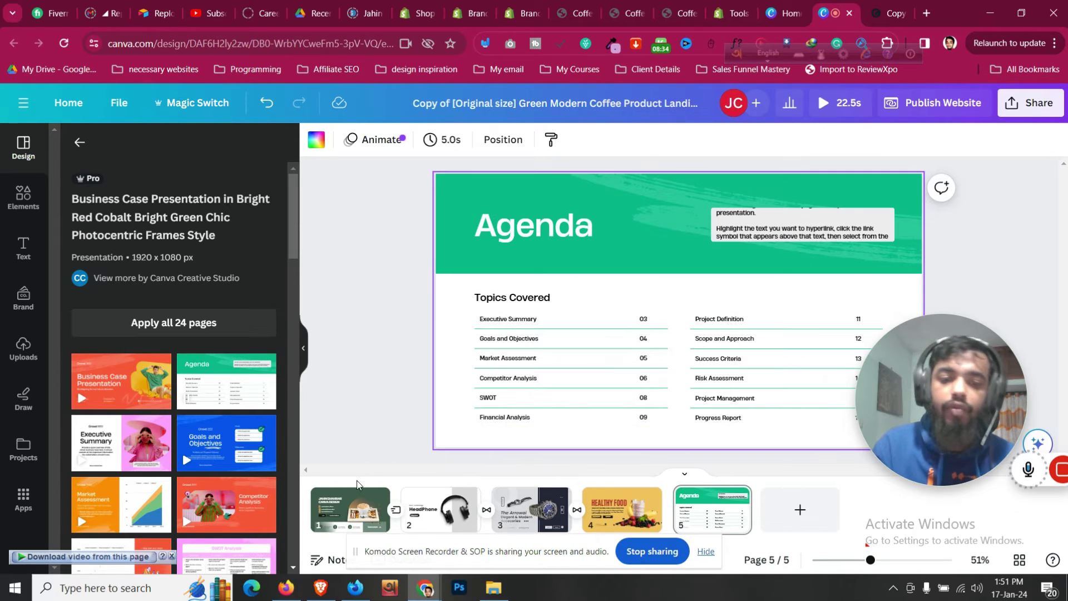
click(351, 507)
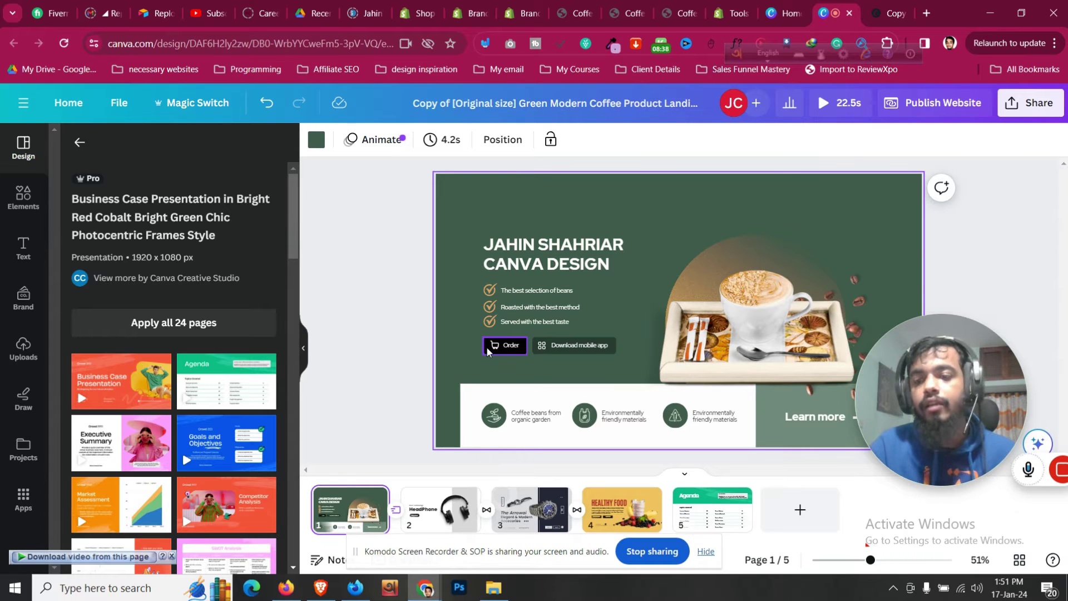
Republish the coffee design as a website with Update
click(942, 106)
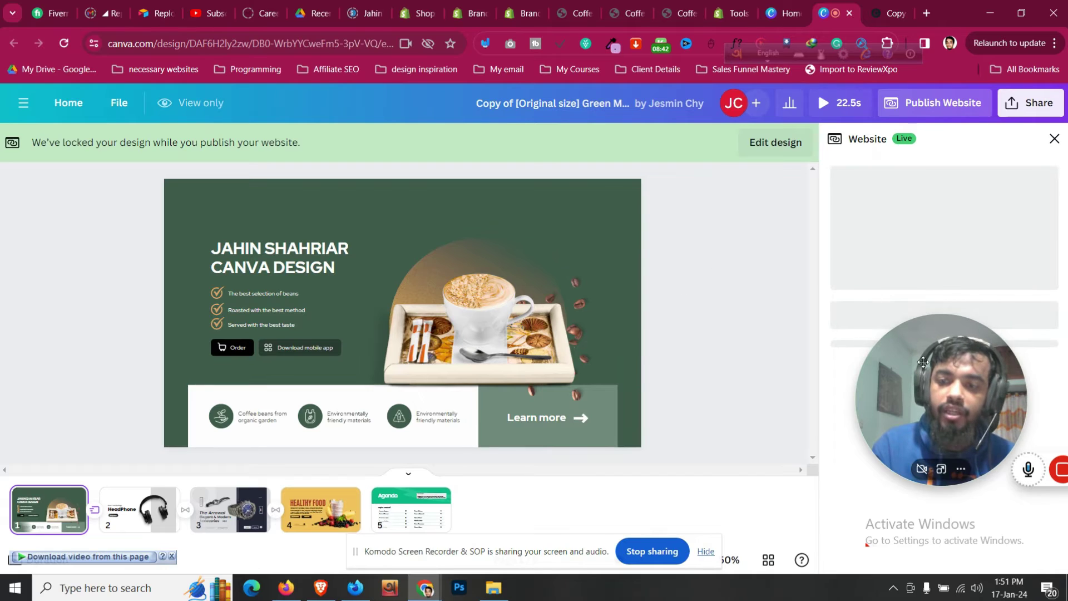
drag(922, 362, 637, 389)
scroll(945, 333, down, 1)
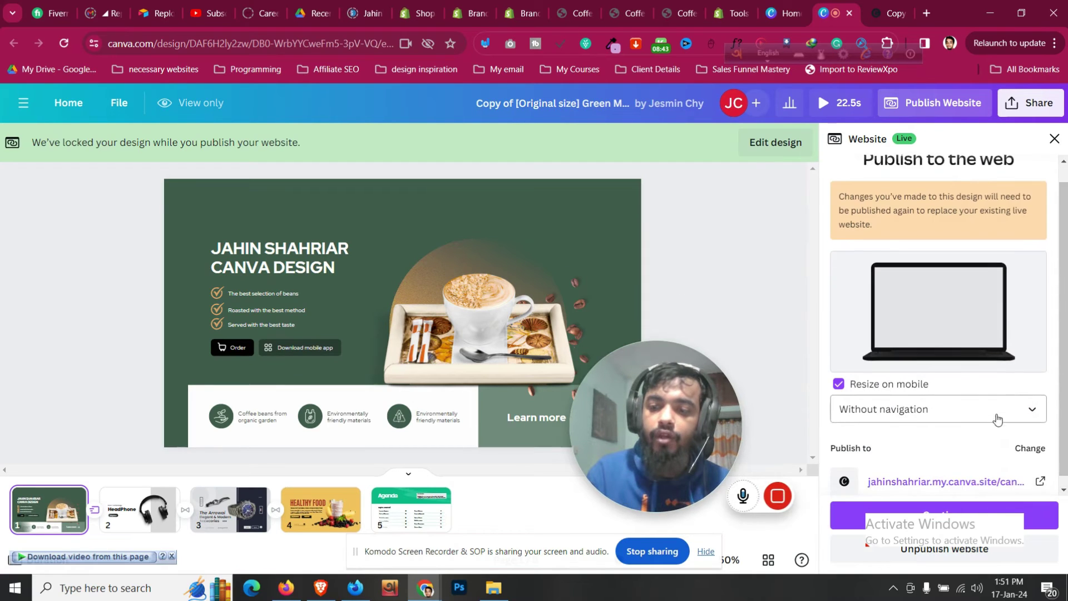
click(1042, 514)
click(523, 13)
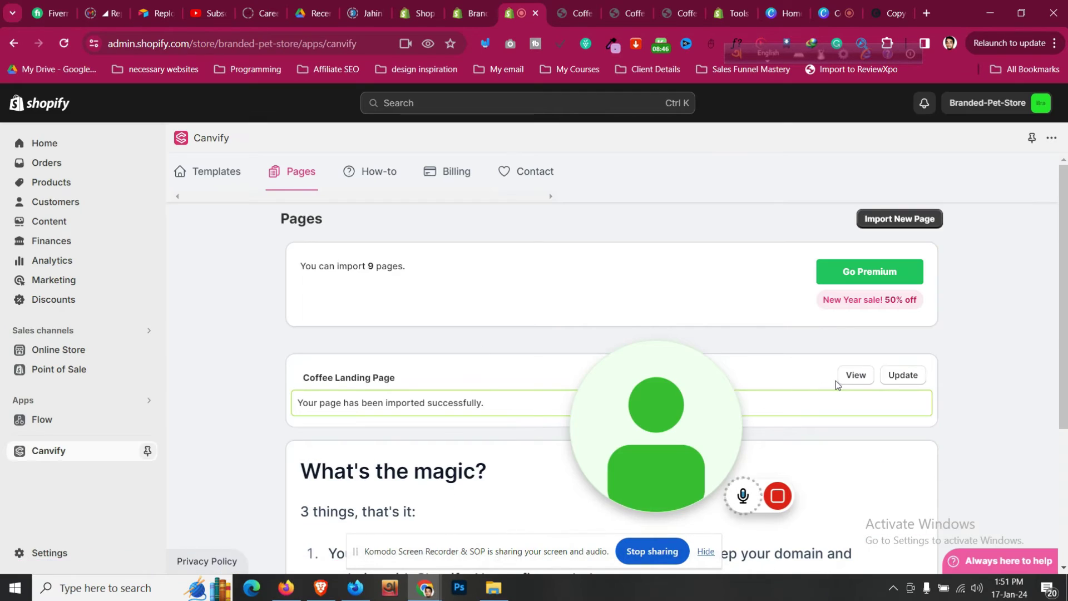
Re-import the Coffee Landing Page from Canva with Publish Page kept checked
click(897, 379)
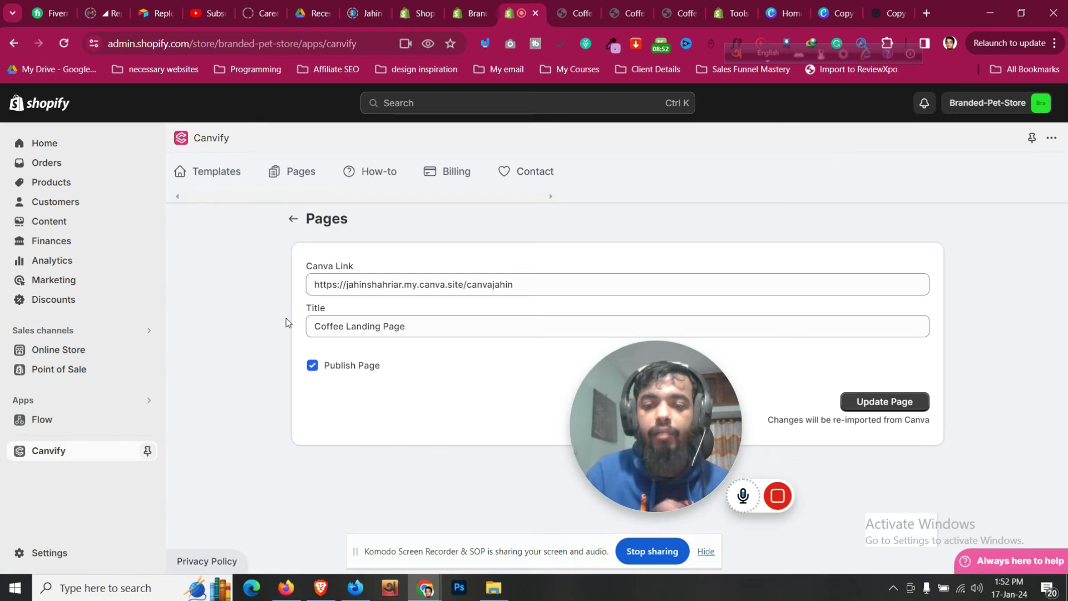
click(860, 402)
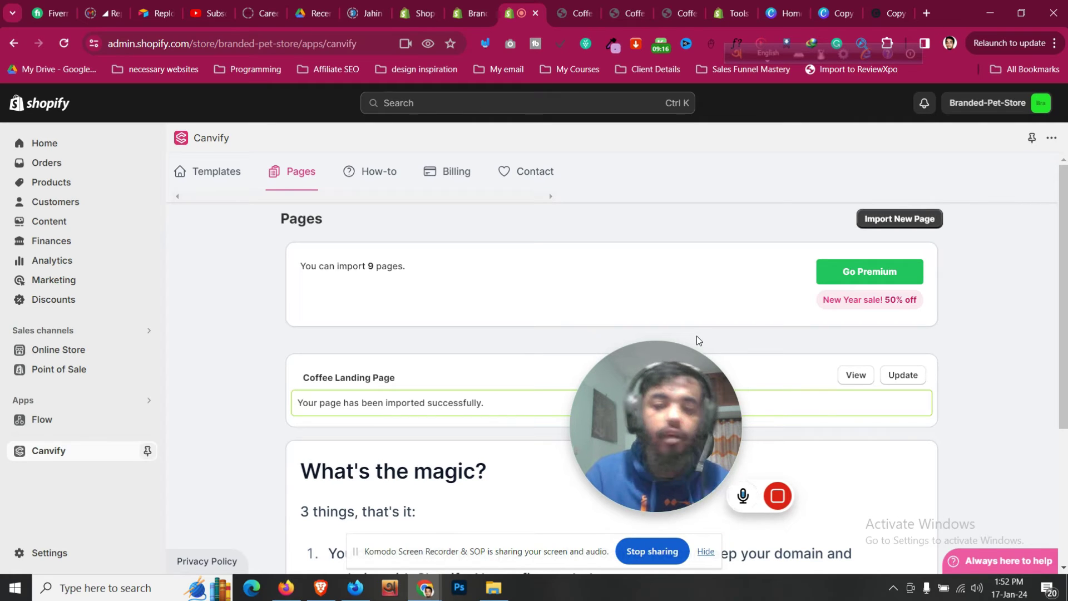
drag(676, 400, 755, 415)
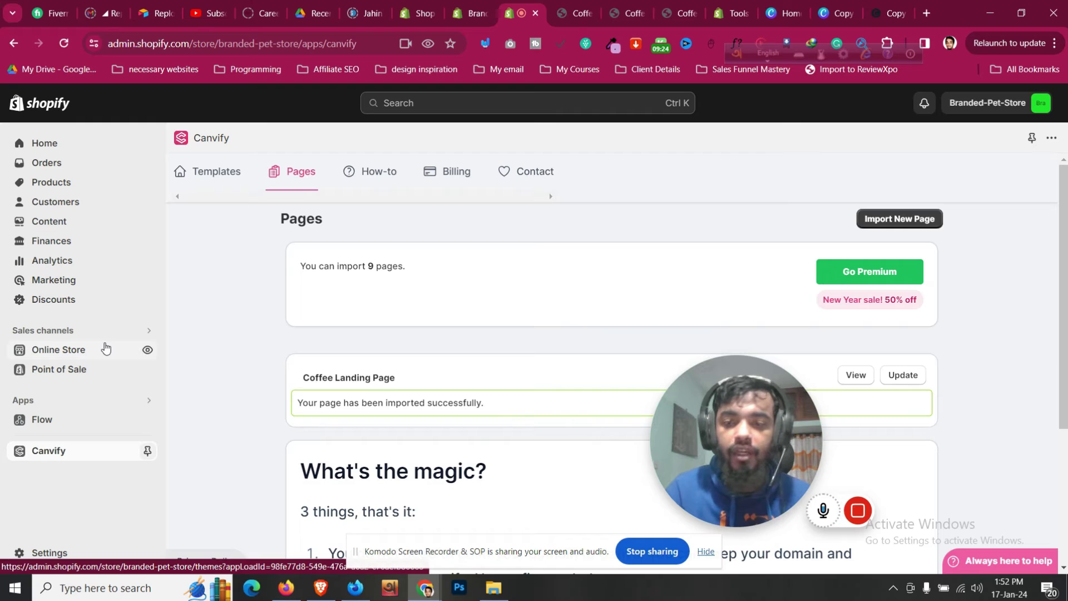
Customize the live Dawn theme from Online Store > Themes
click(105, 348)
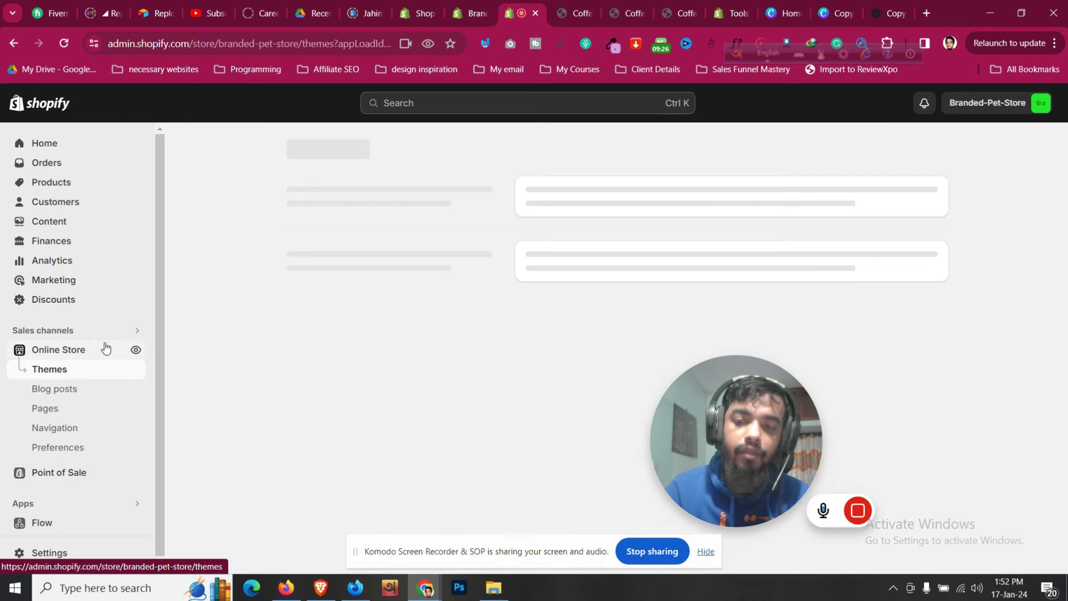
mouse_move(760, 424)
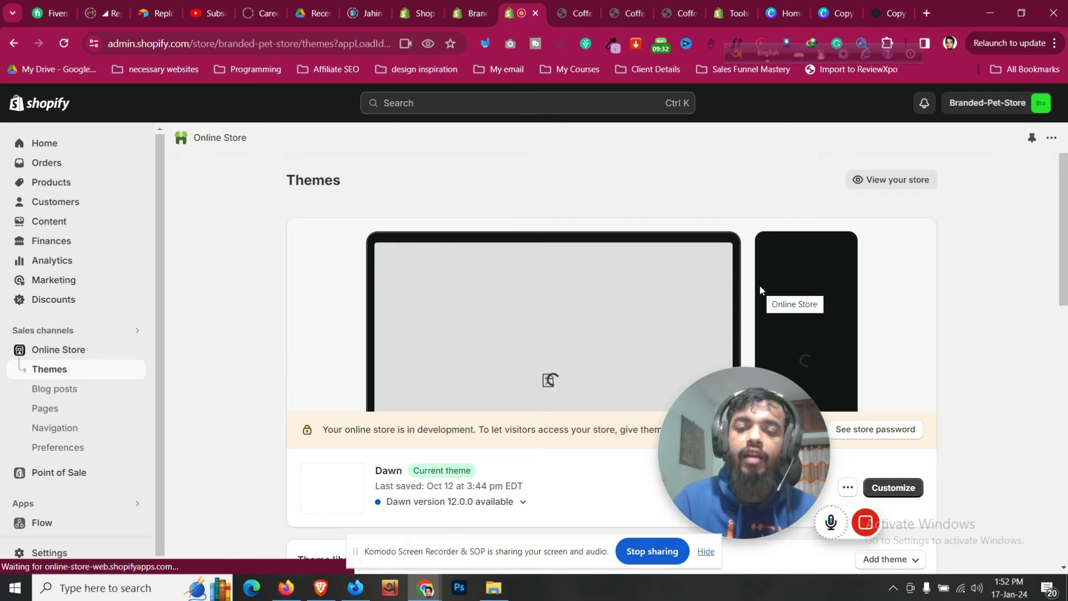
scroll(760, 290, down, 3)
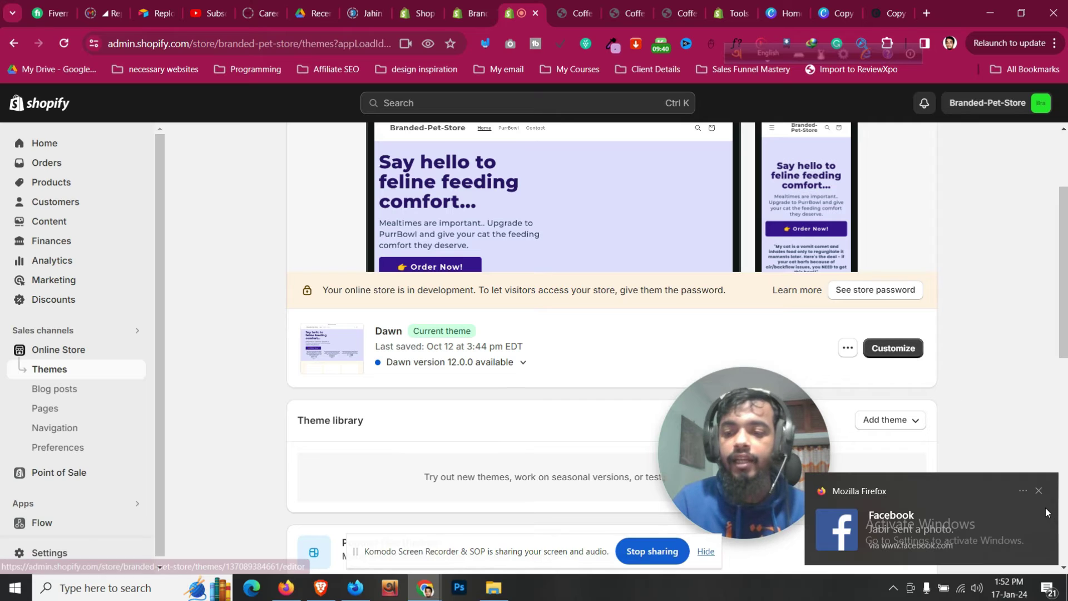
click(1039, 490)
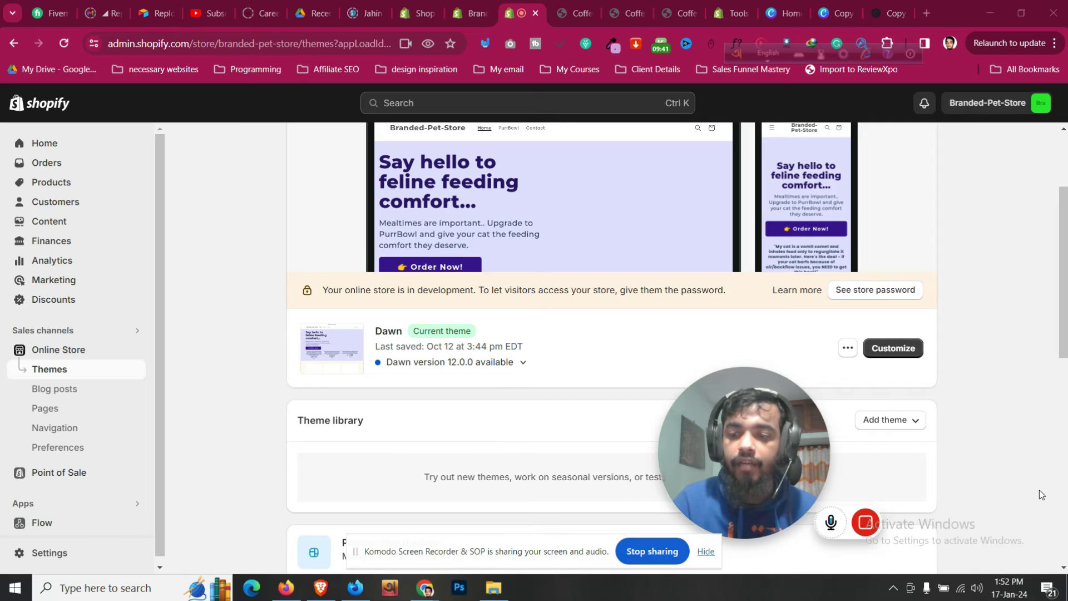
click(892, 355)
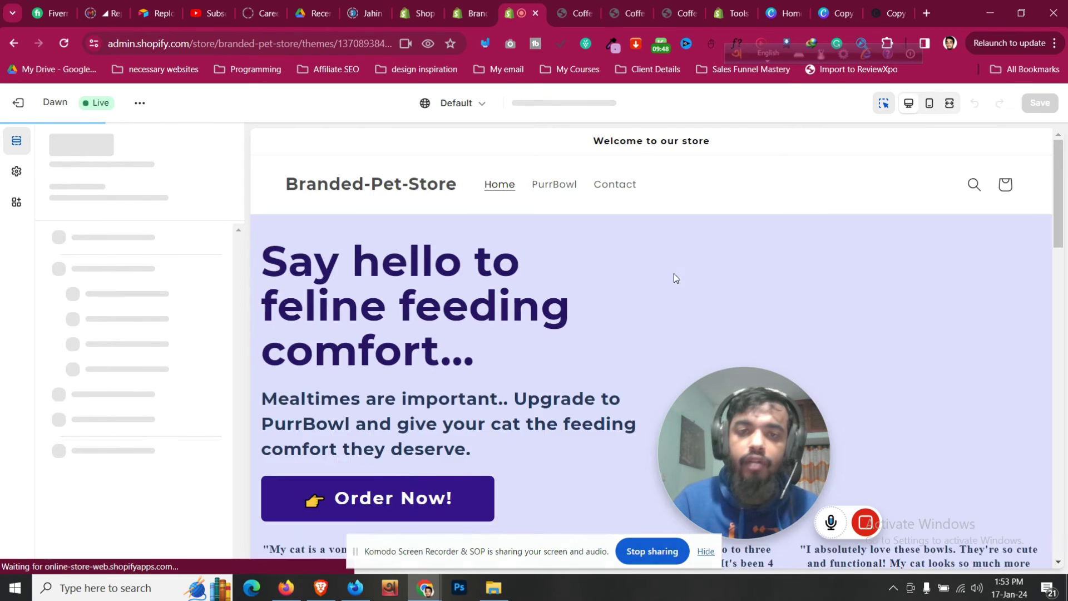
Switch the theme editor to the Products > Default product template
click(482, 104)
click(490, 134)
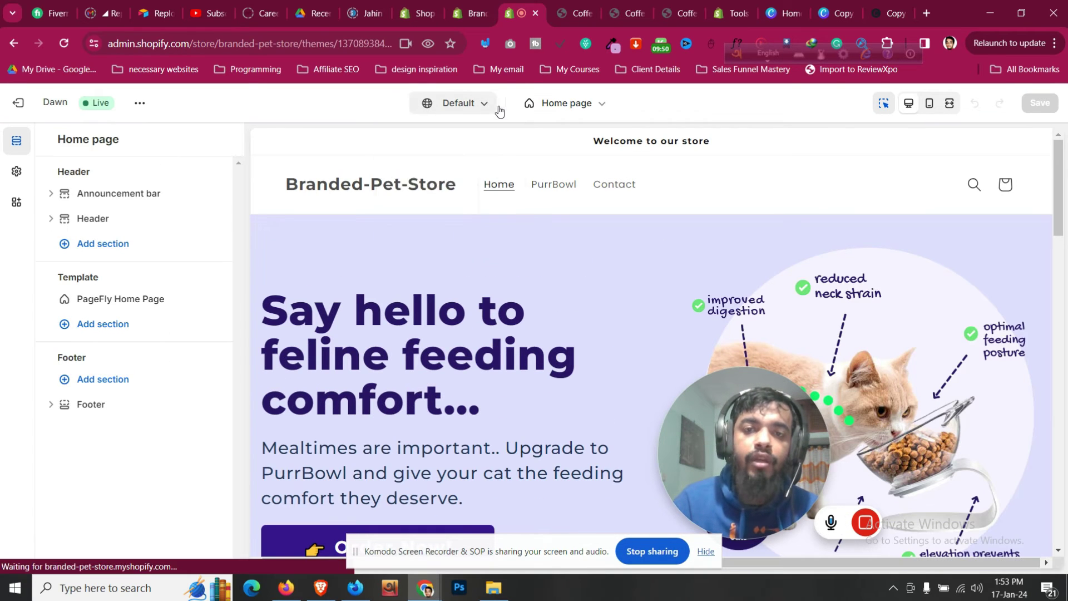
click(550, 105)
click(559, 206)
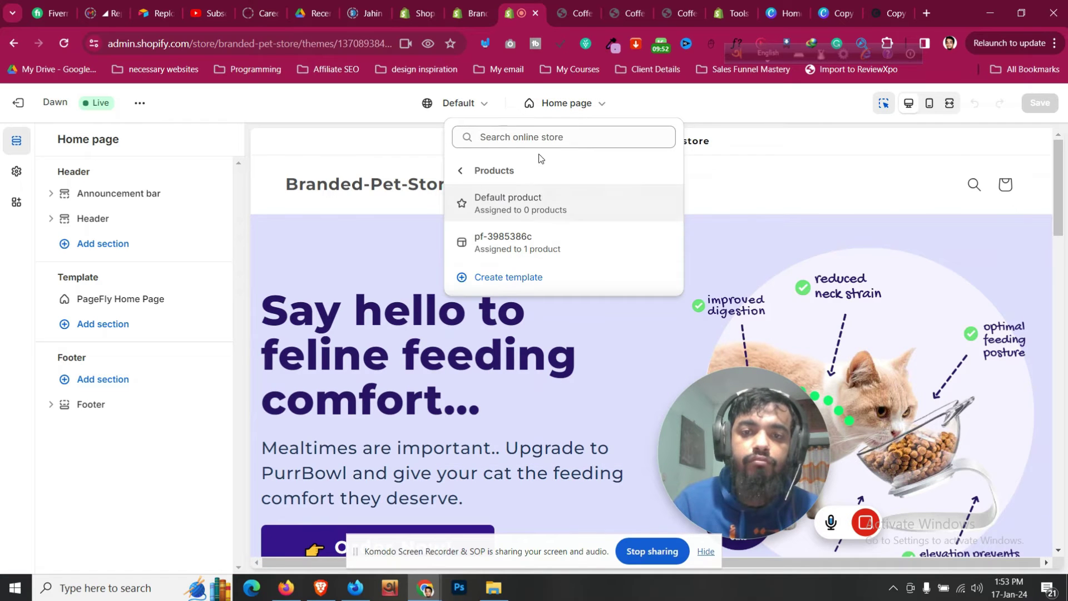
click(490, 207)
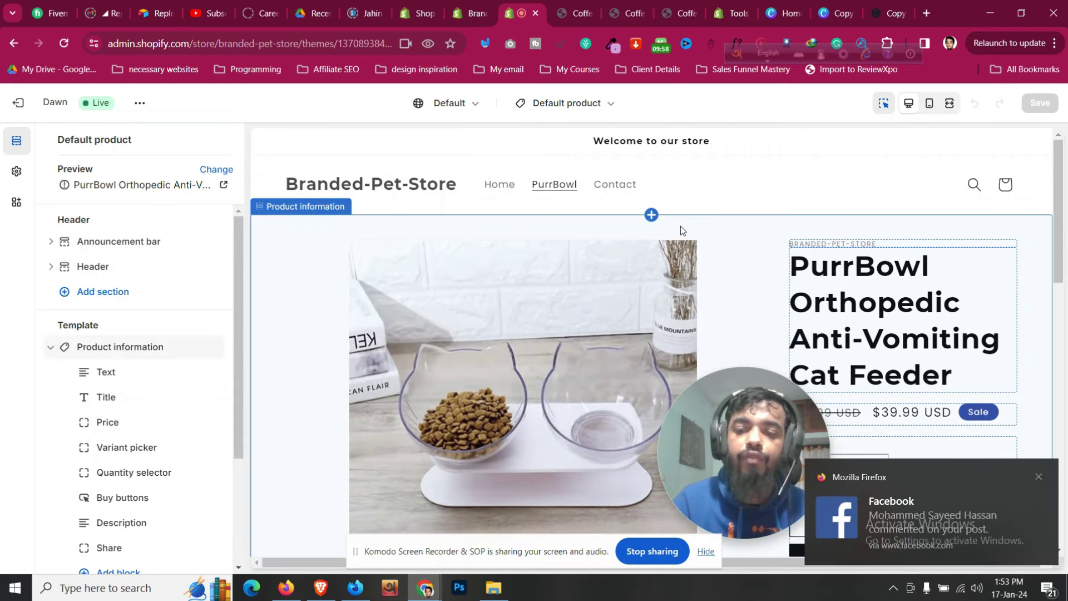
Add a Page section below Related products in the Default product template
click(1038, 477)
scroll(904, 298, down, 5)
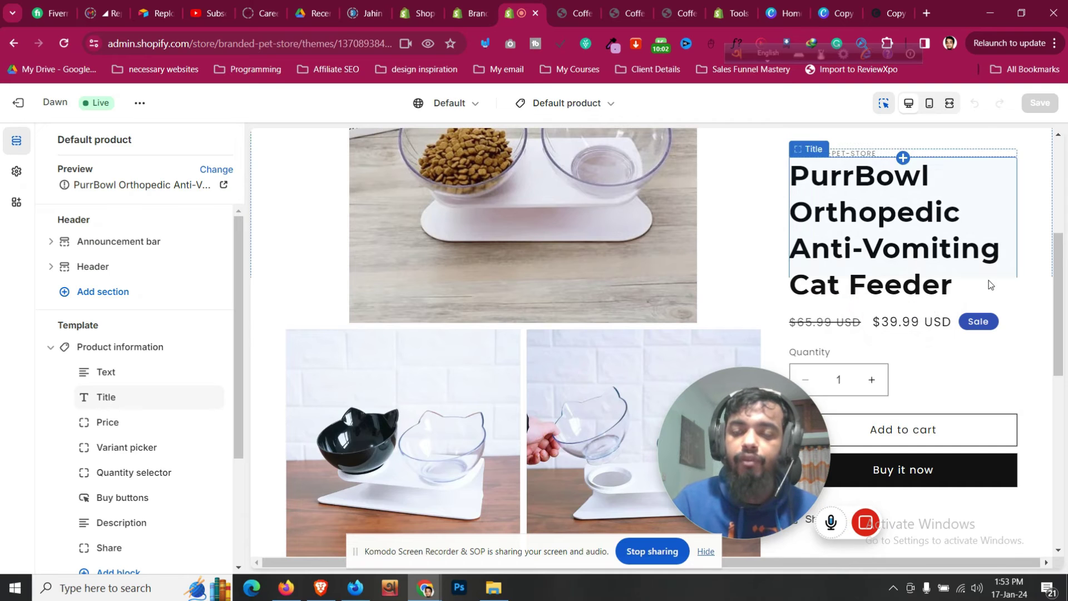
scroll(611, 306, up, 5)
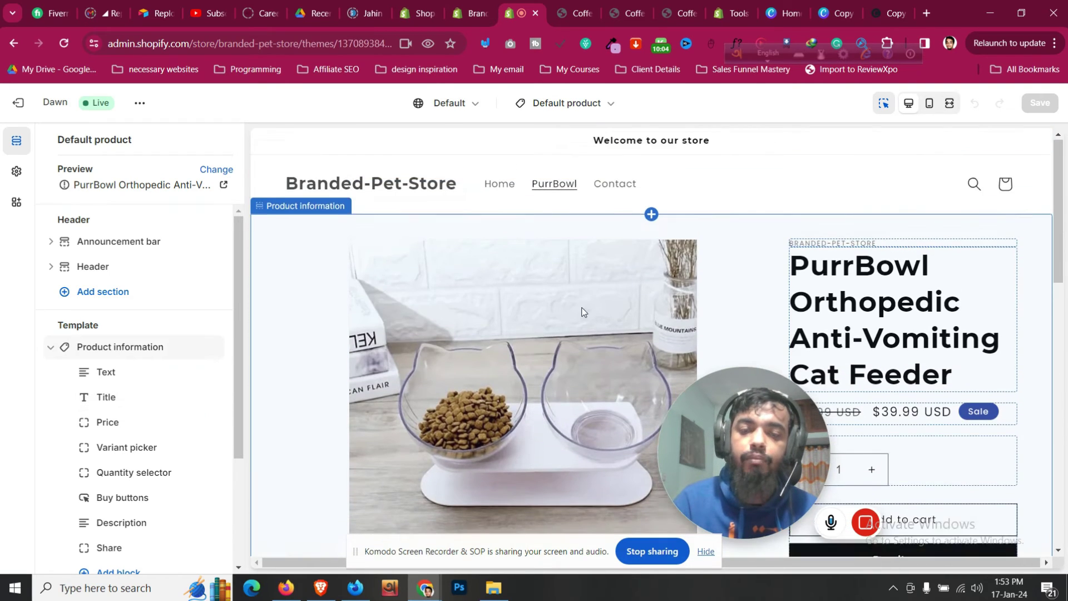
scroll(572, 312, down, 7)
scroll(573, 312, down, 4)
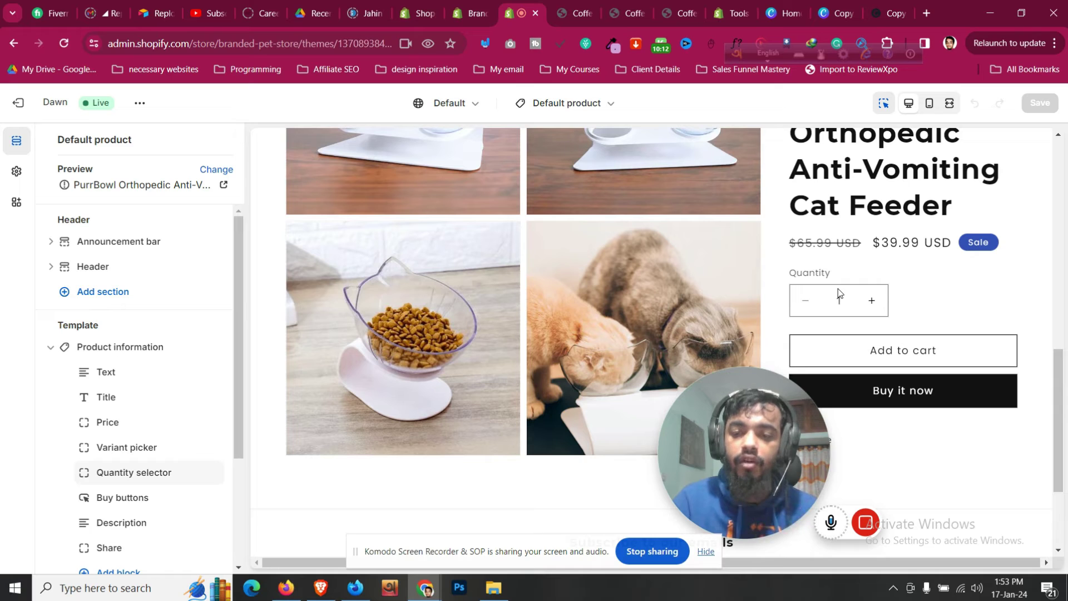
scroll(840, 293, down, 3)
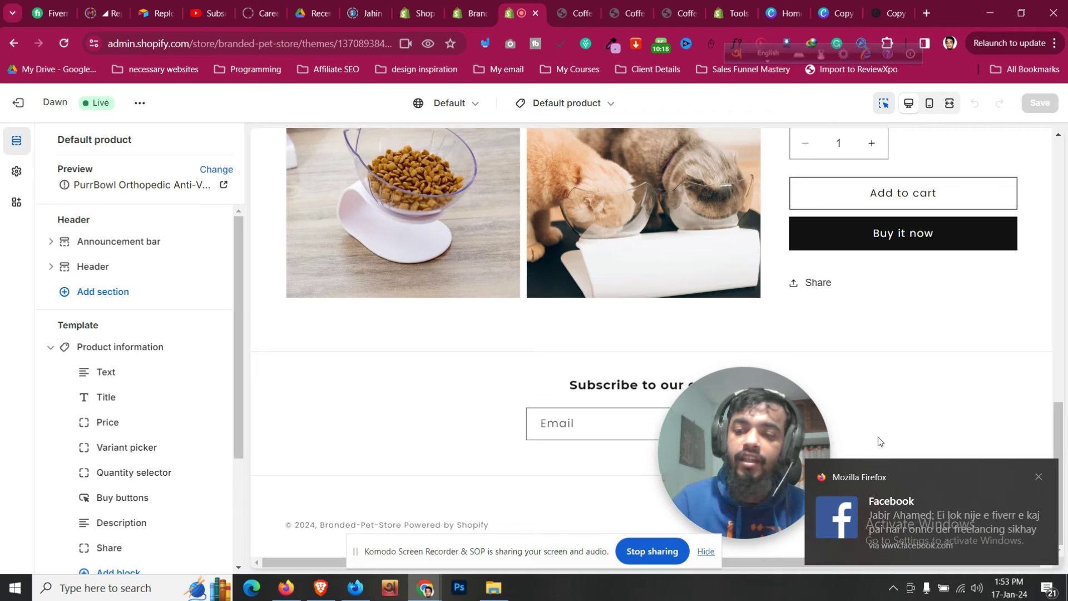
click(1037, 475)
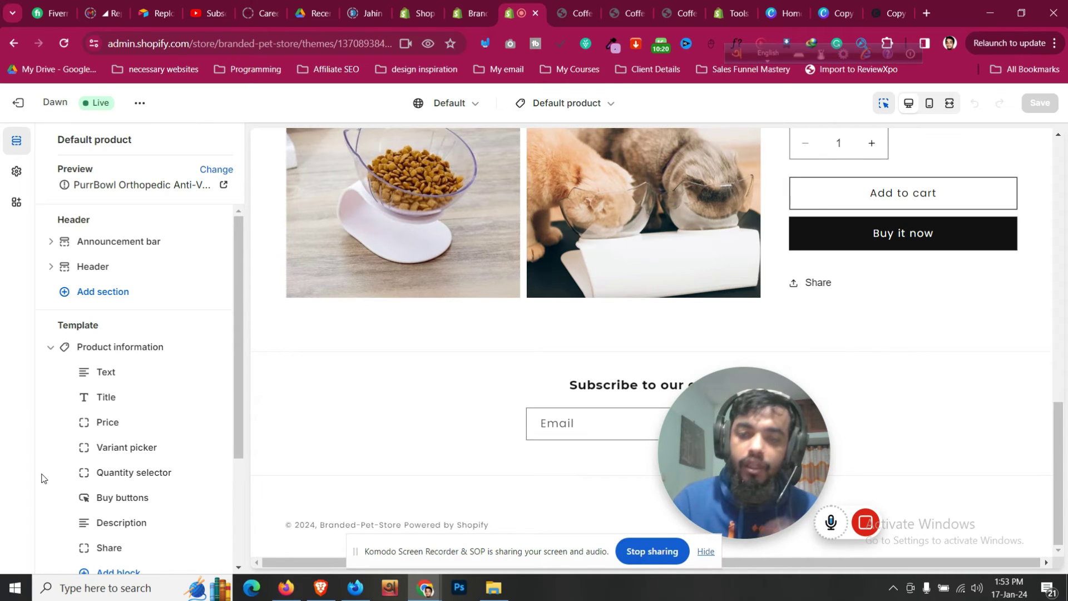
scroll(83, 445, down, 3)
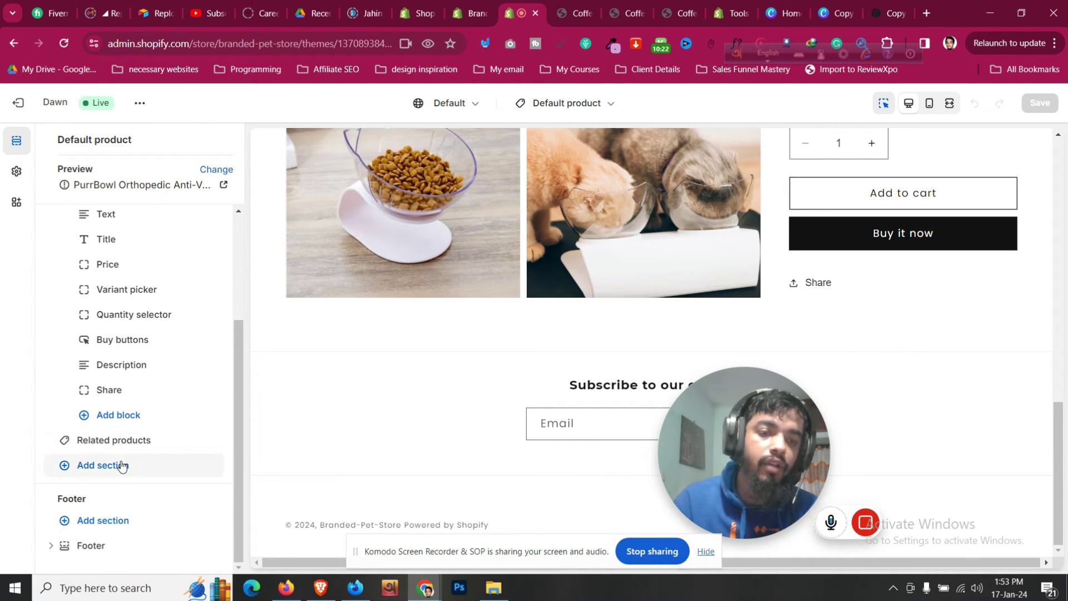
click(119, 465)
scroll(264, 427, down, 3)
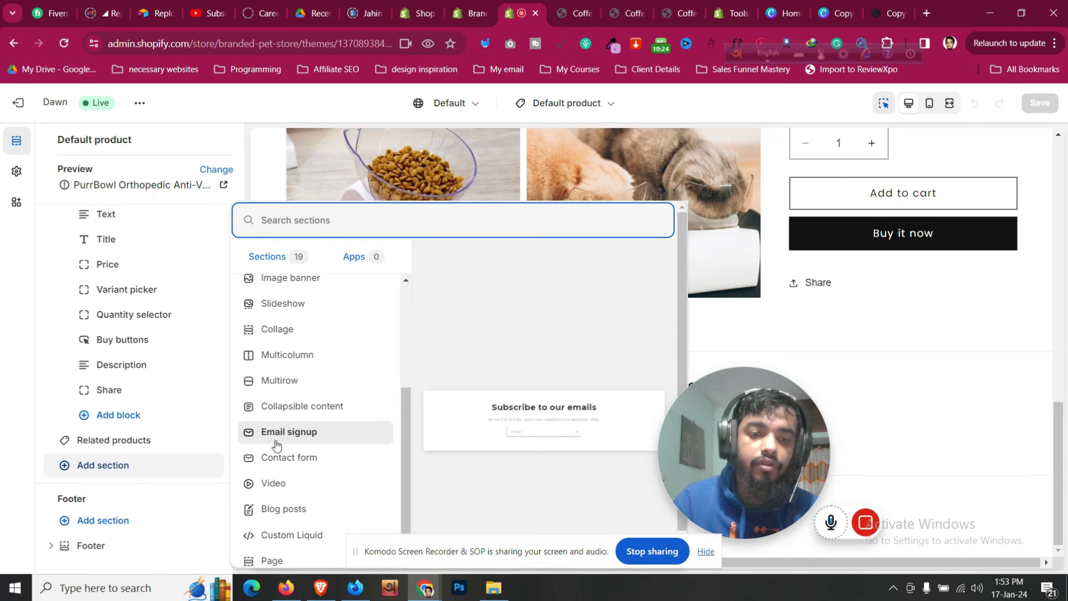
key(Escape)
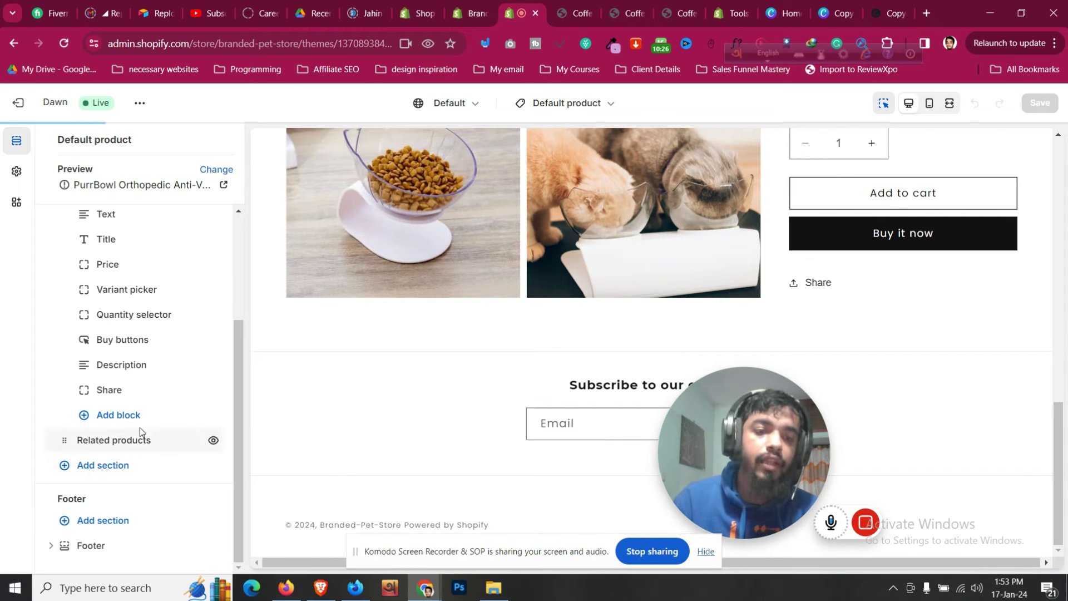
click(126, 437)
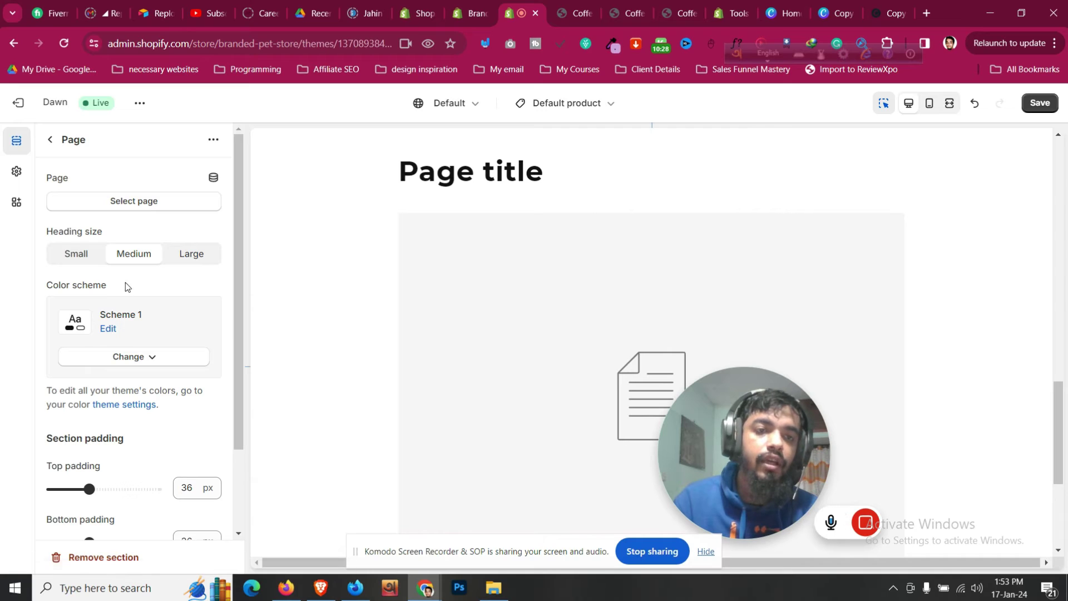
Open the Page section's page picker, then go to Online Store > Pages in the admin
click(138, 203)
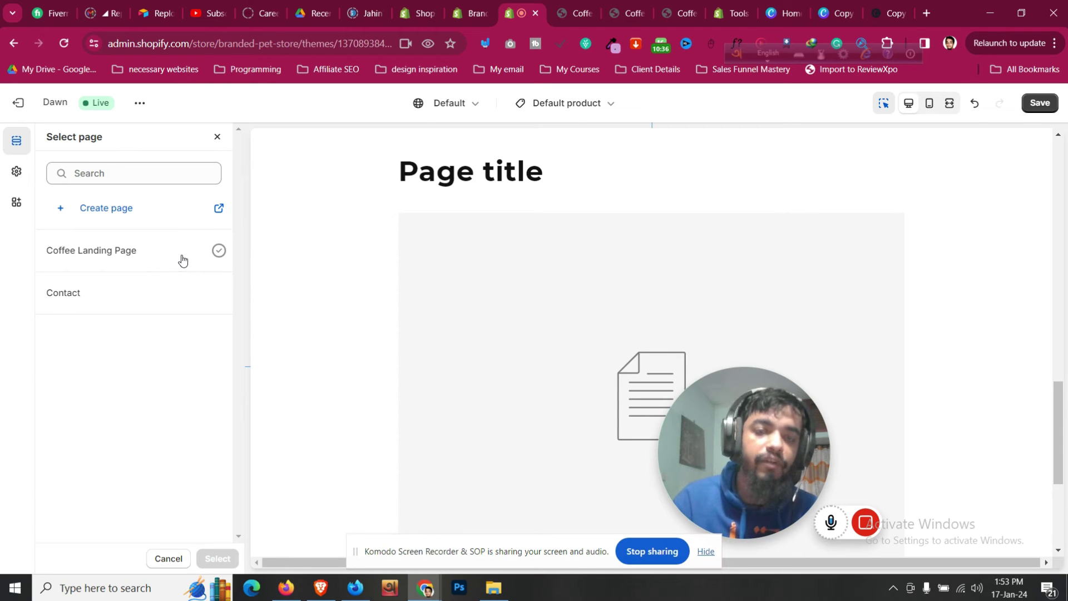
click(479, 7)
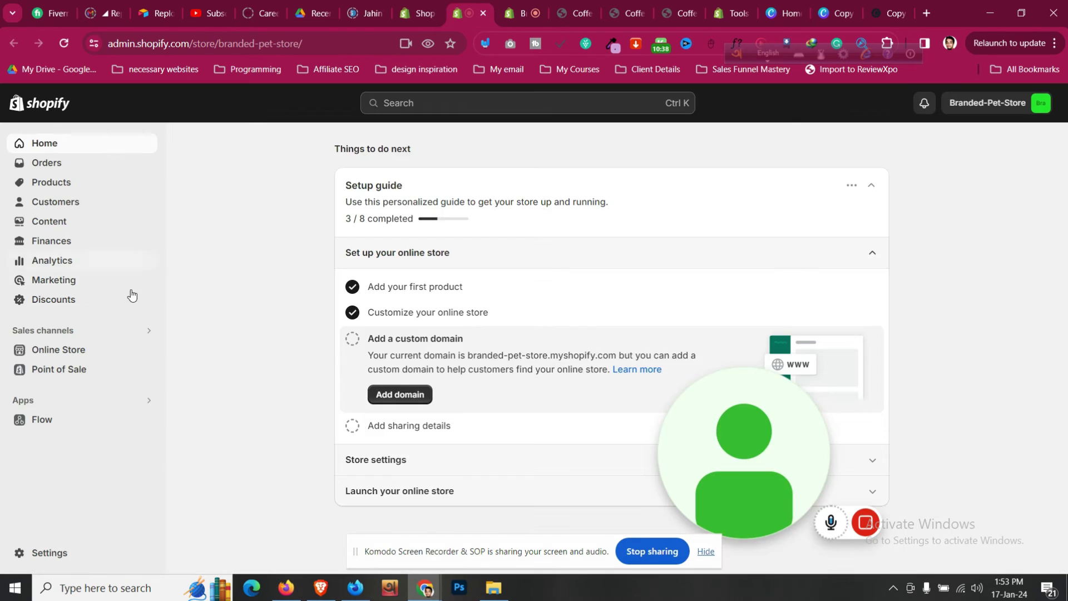
click(83, 351)
click(65, 409)
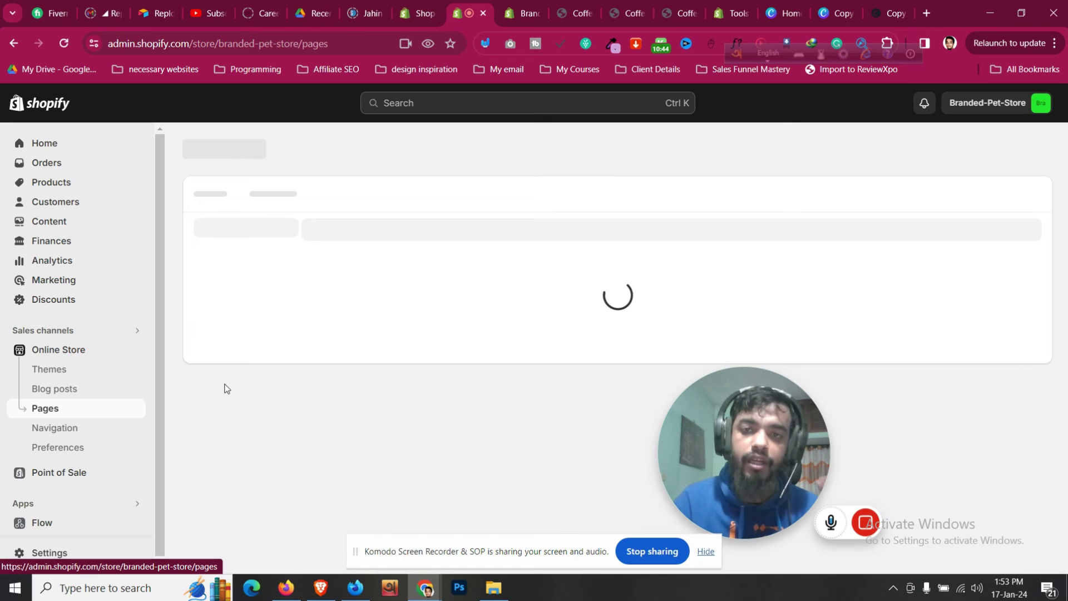
Review the published coffee landing page on the storefront, then return to the theme editor
key(ctrl+Tab)
key(ctrl+Tab)
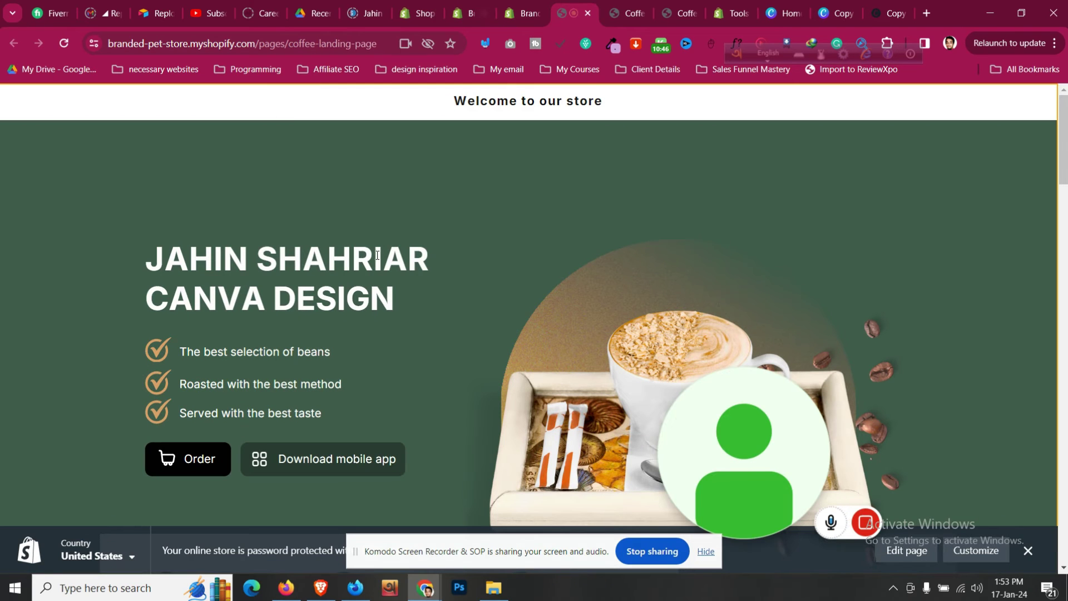
scroll(378, 256, down, 6)
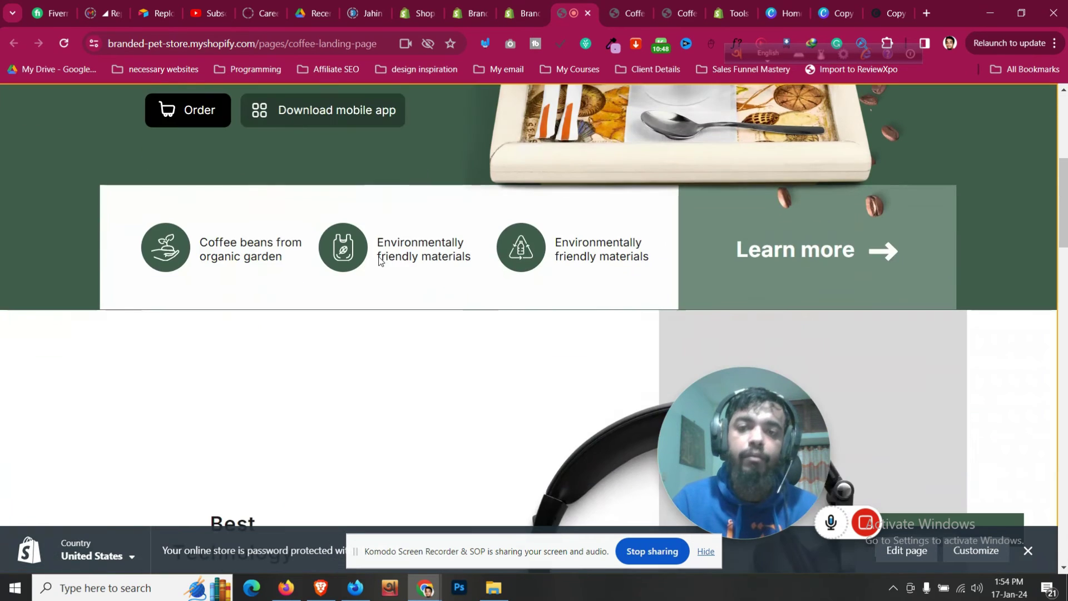
click(1021, 13)
scroll(547, 259, up, 5)
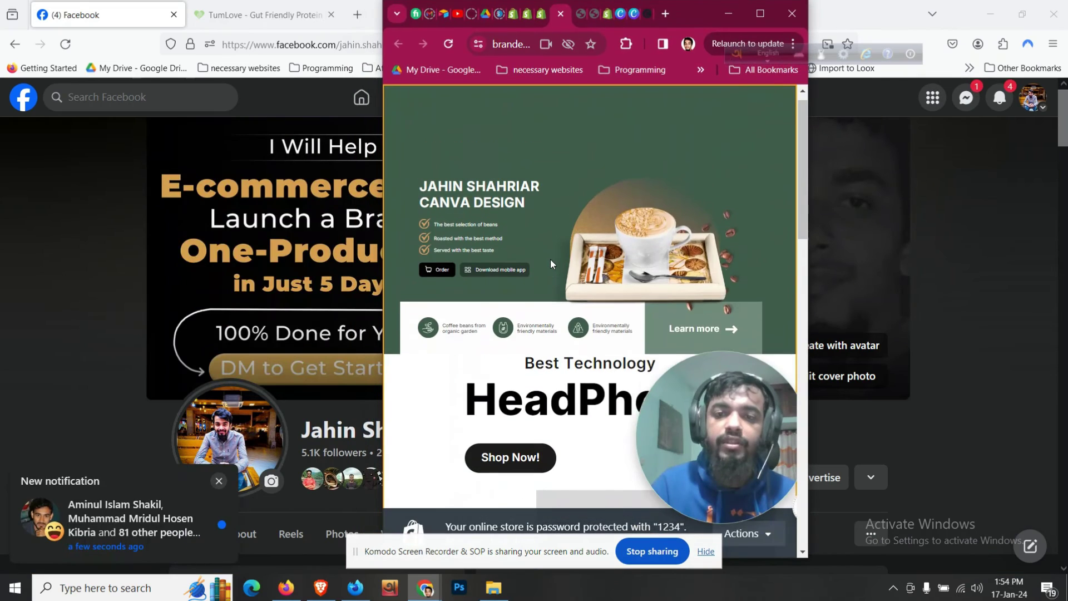
scroll(549, 259, down, 10)
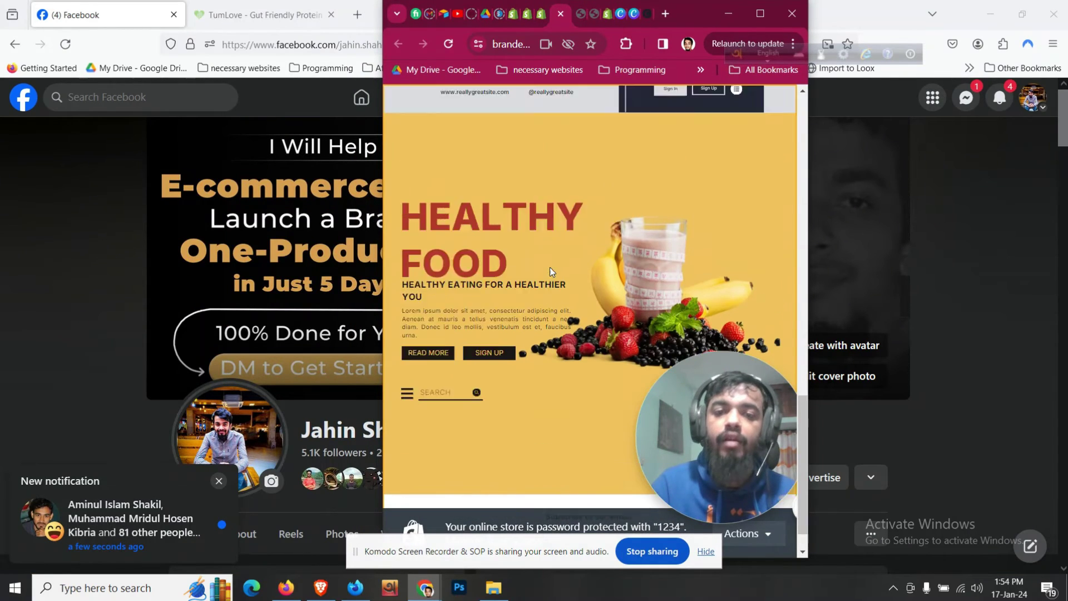
scroll(549, 267, up, 5)
double_click(546, 3)
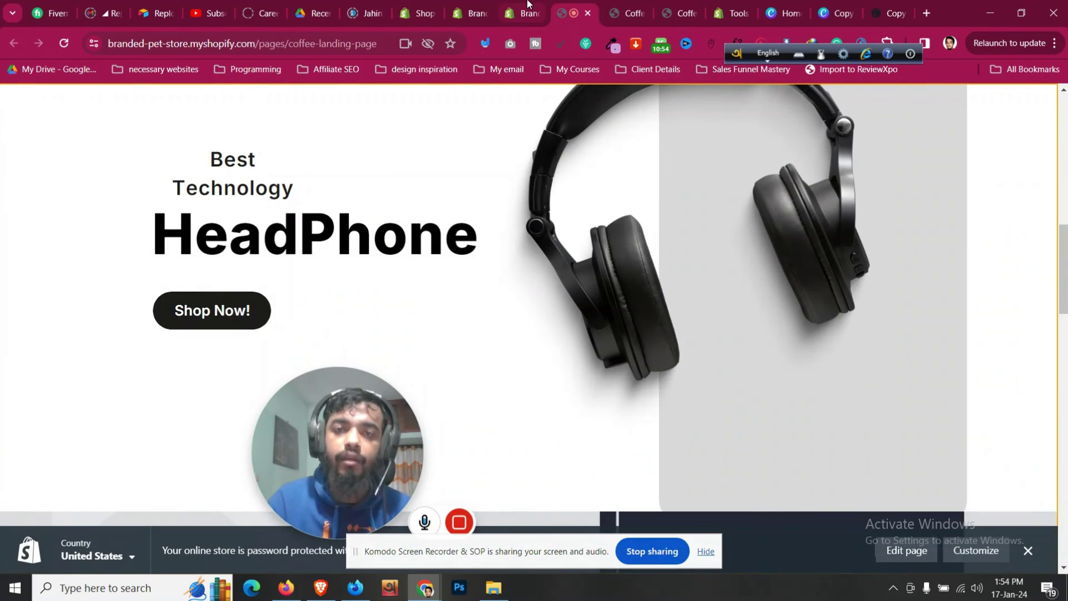
key(ctrl+Page_Up)
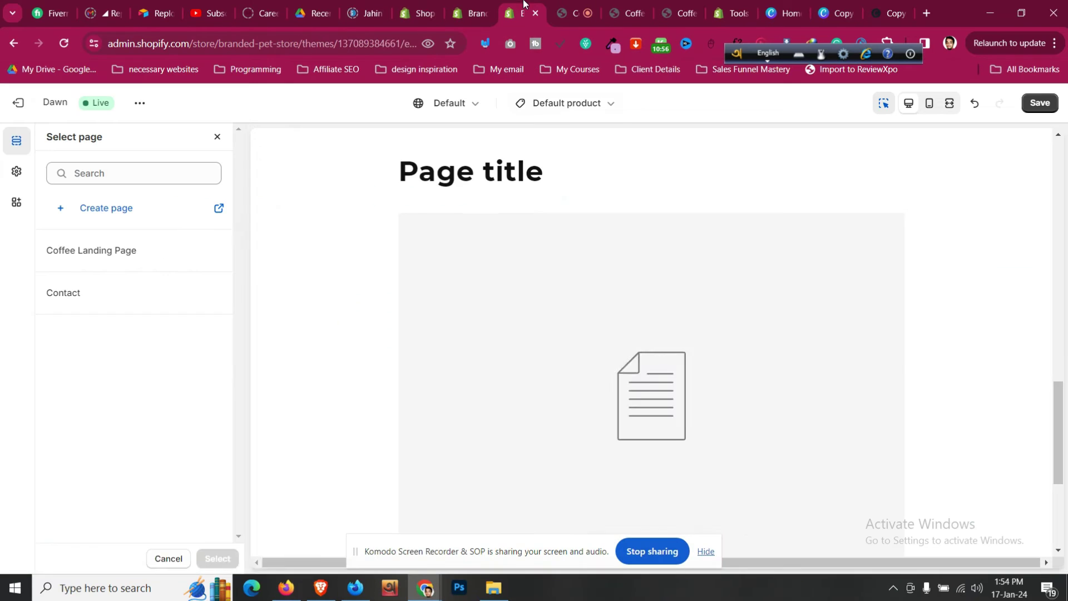
Assign Coffee Landing Page to the Page section and check it in the preview
click(135, 259)
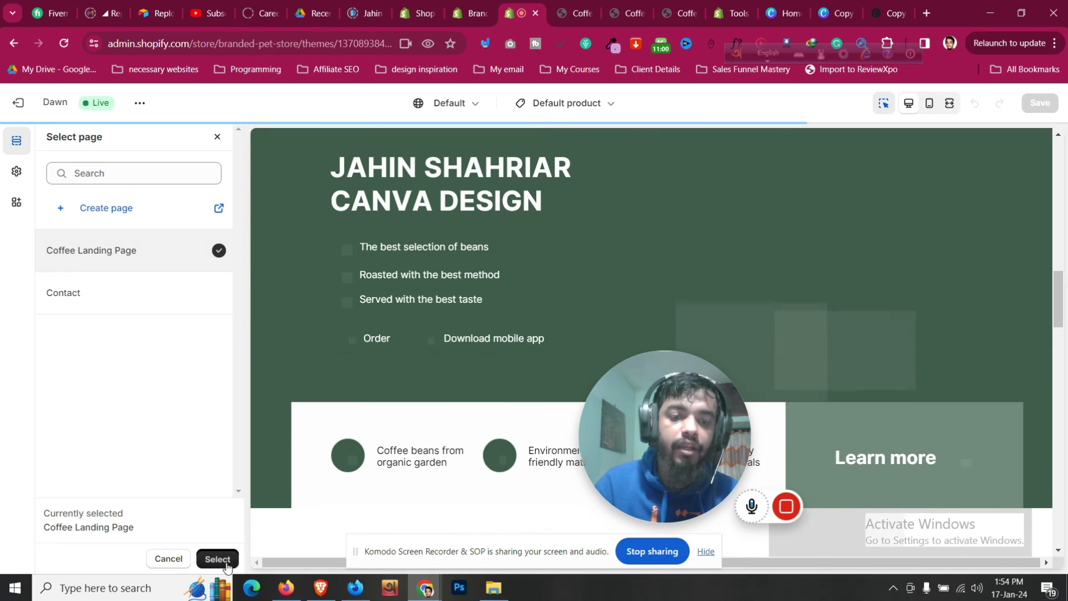
click(218, 558)
scroll(529, 264, down, 10)
scroll(531, 265, down, 8)
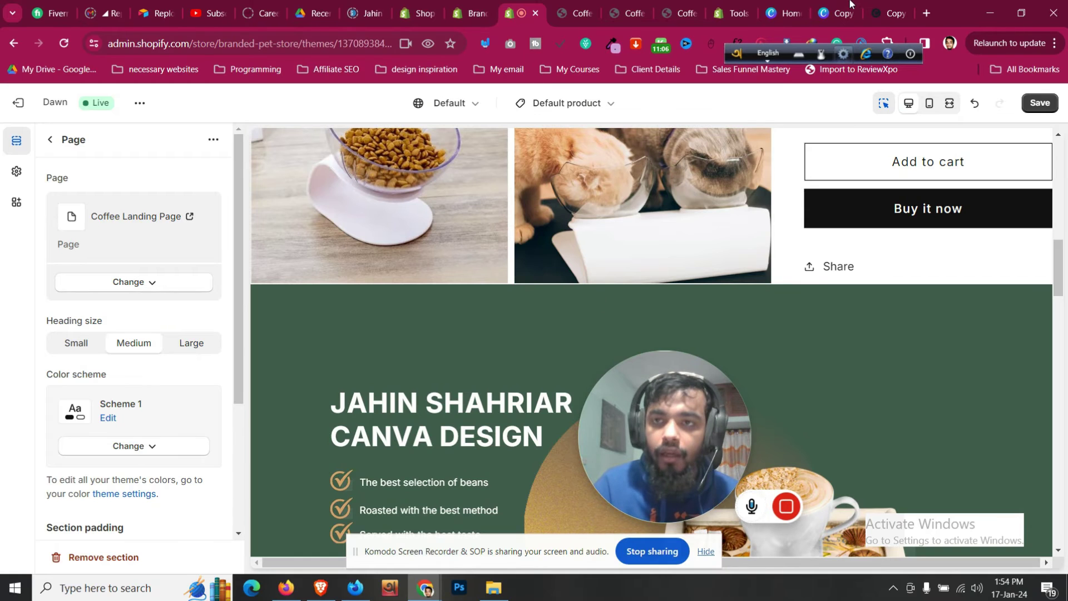
click(872, 4)
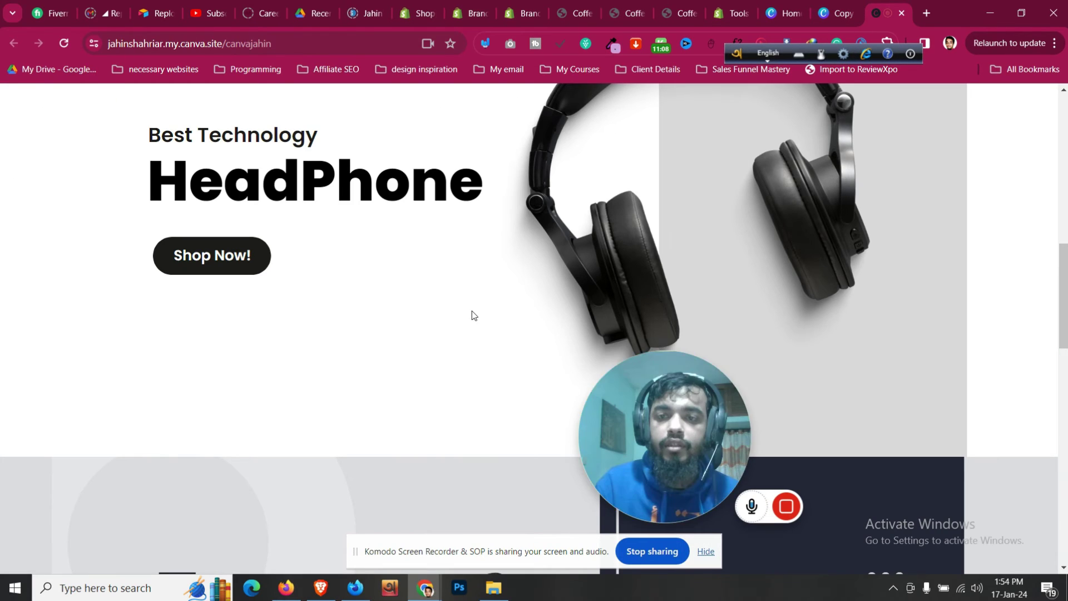
Check the live Canva coffee site and its design, then return to the theme editor
scroll(470, 312, up, 5)
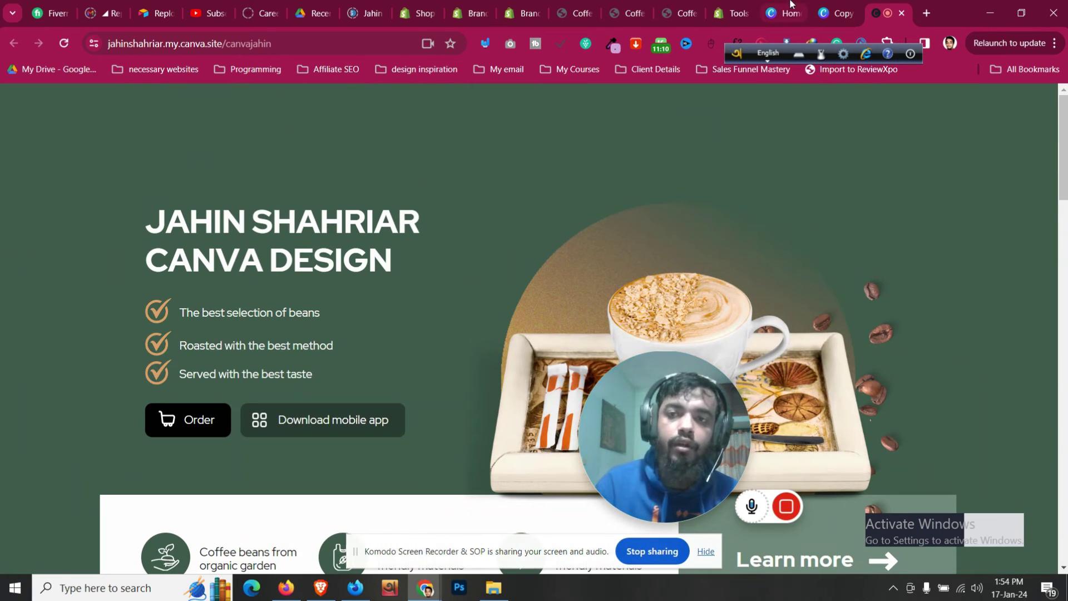
click(822, 7)
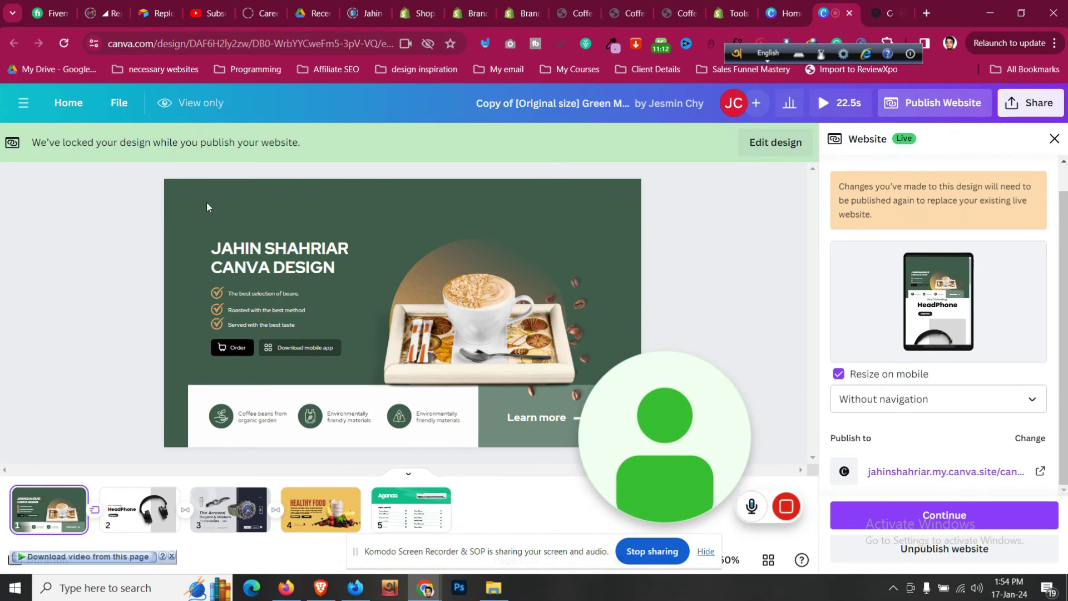
click(762, 6)
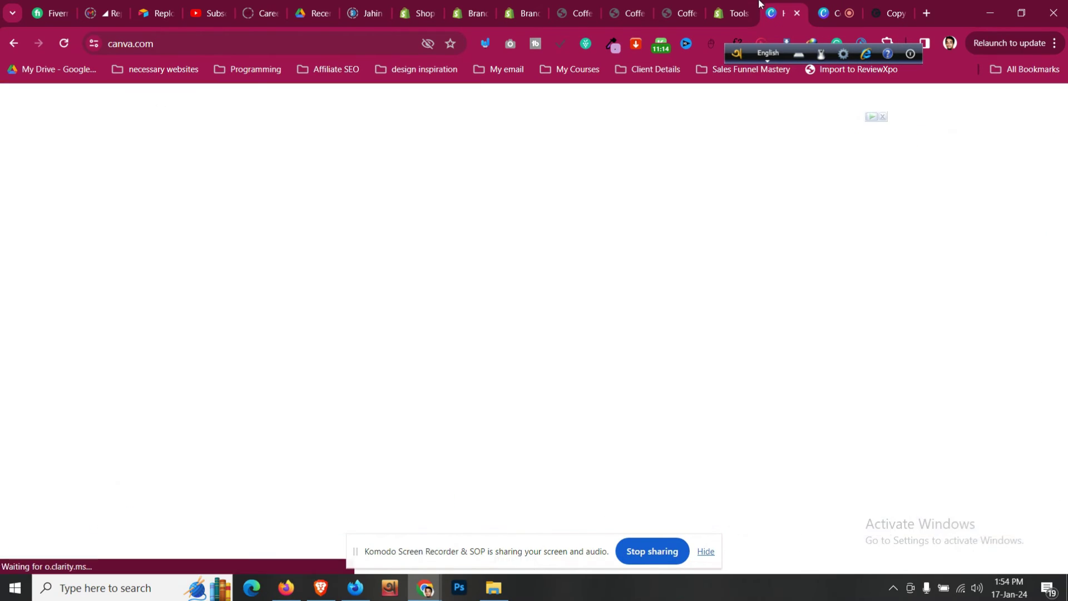
click(746, 12)
click(523, 13)
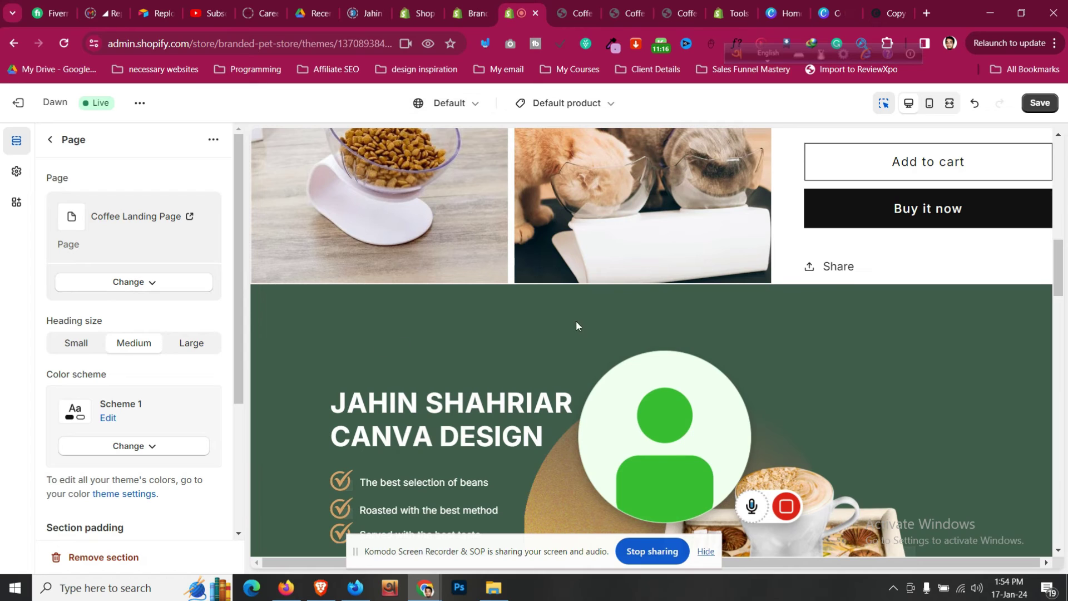
Add an Image banner section and drag it above the Page section
click(49, 142)
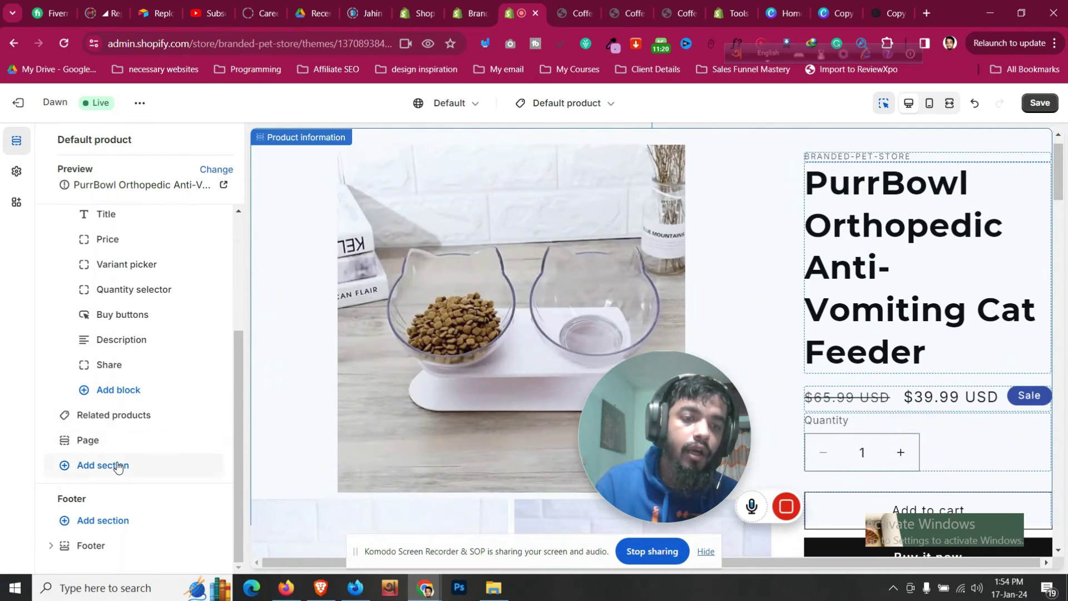
click(114, 465)
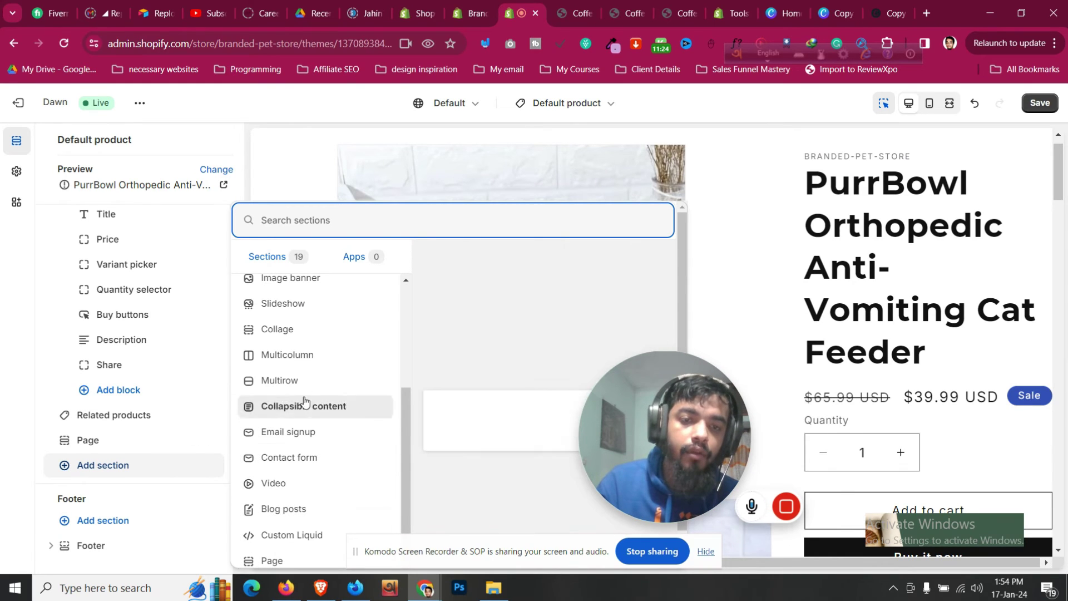
click(306, 282)
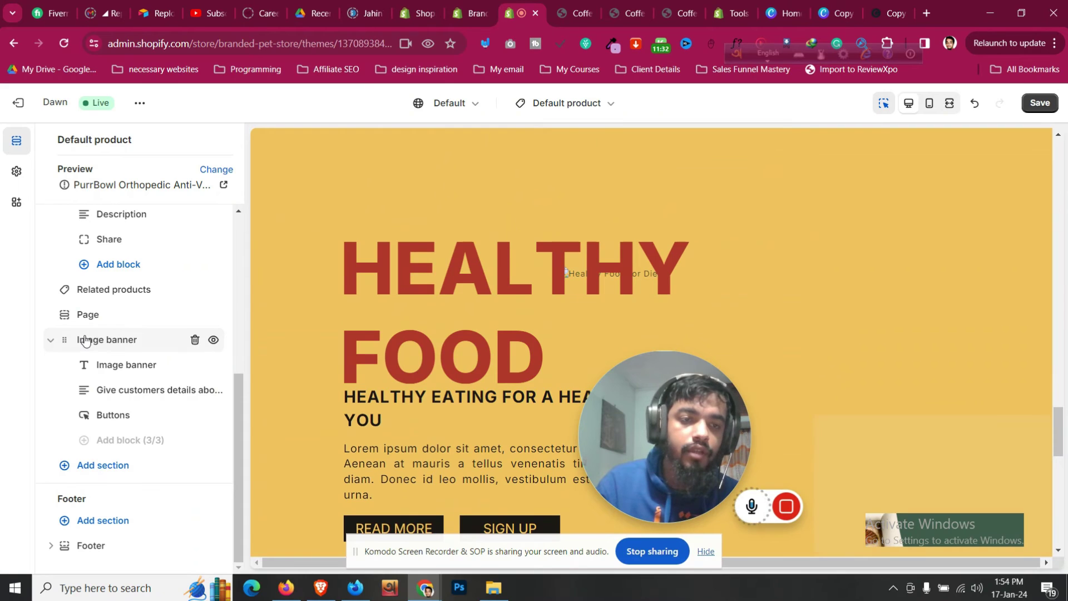
drag(86, 341, 92, 403)
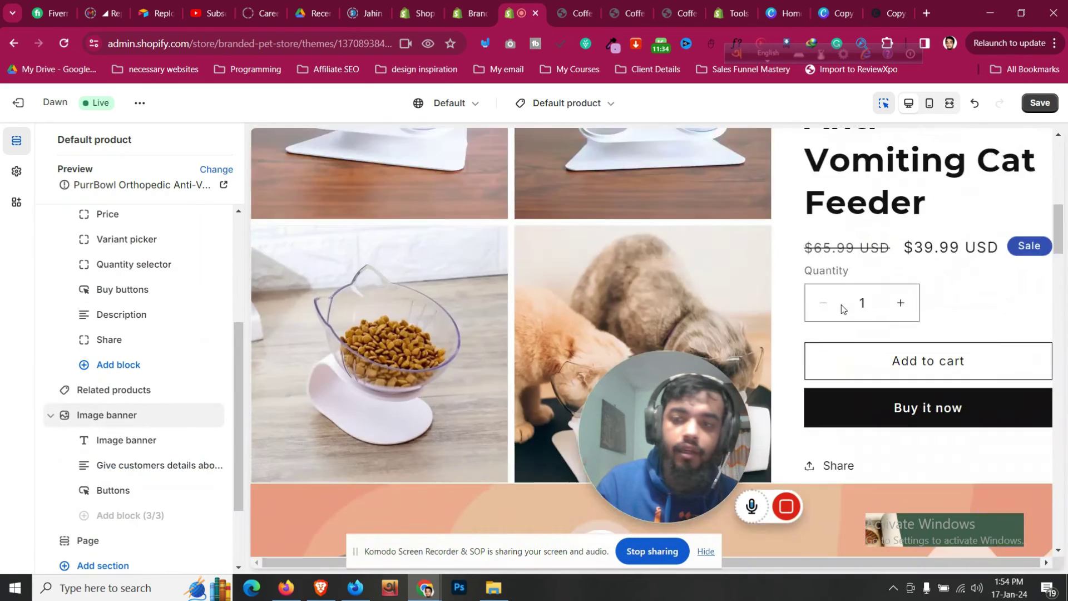
scroll(842, 305, down, 10)
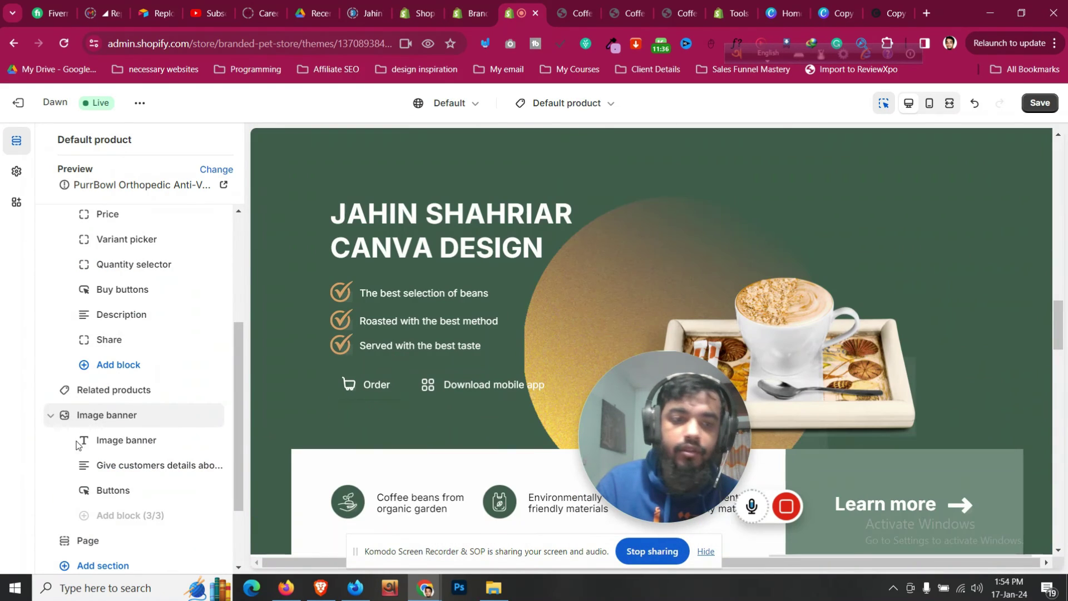
Look at the Page section's settings, then delete the trial Image banner
click(110, 542)
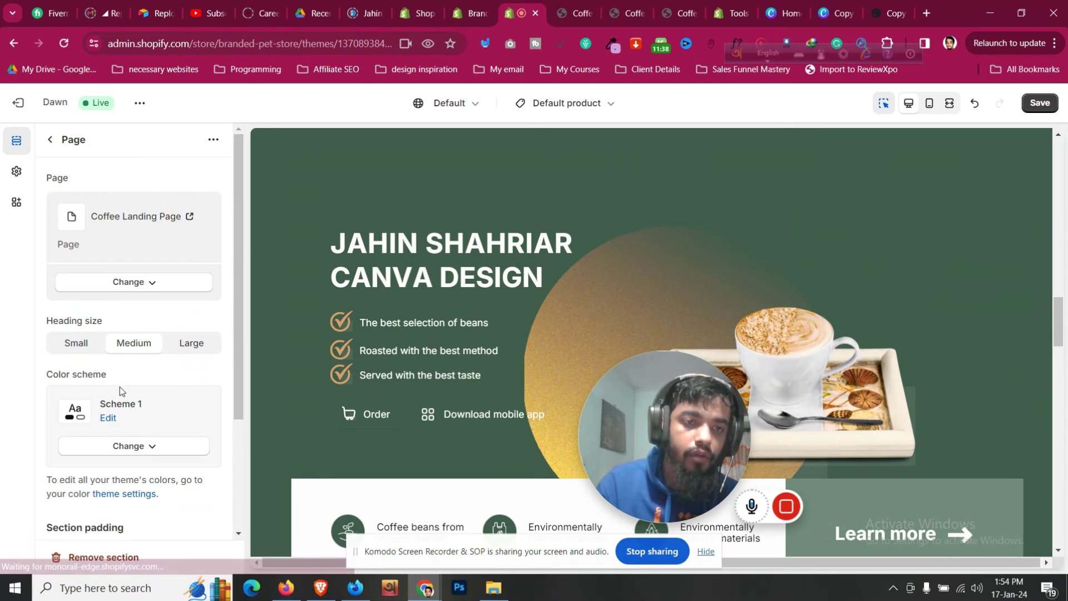
scroll(119, 386, down, 3)
scroll(484, 378, up, 5)
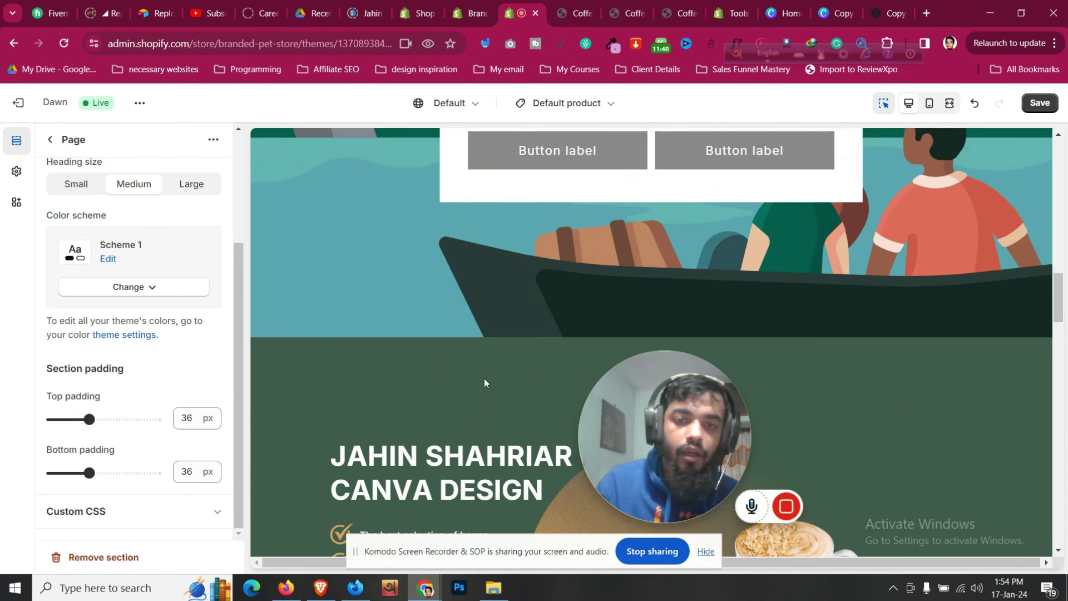
click(50, 140)
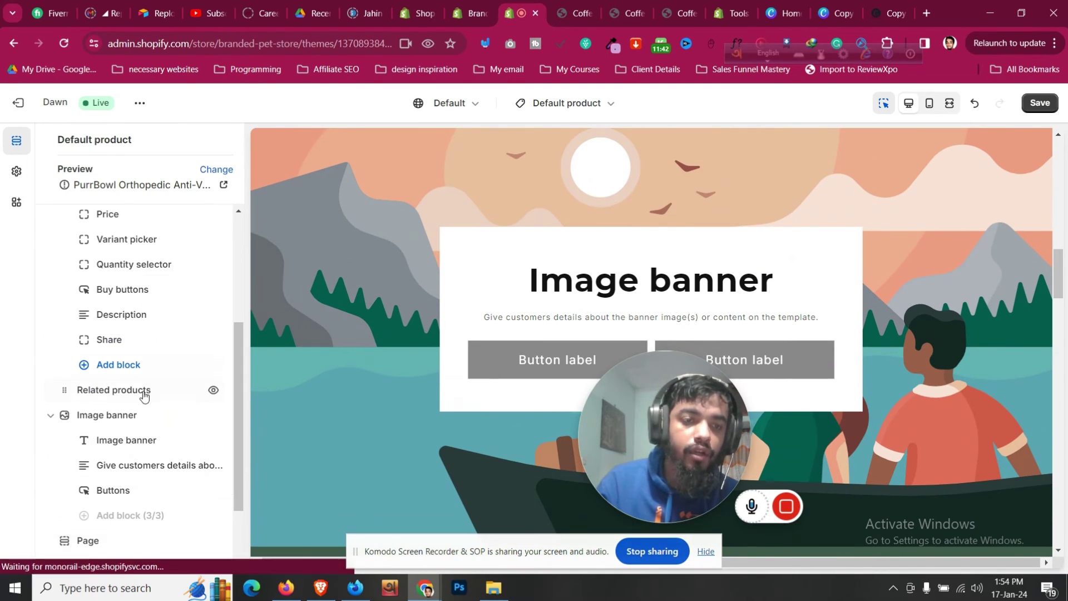
click(196, 414)
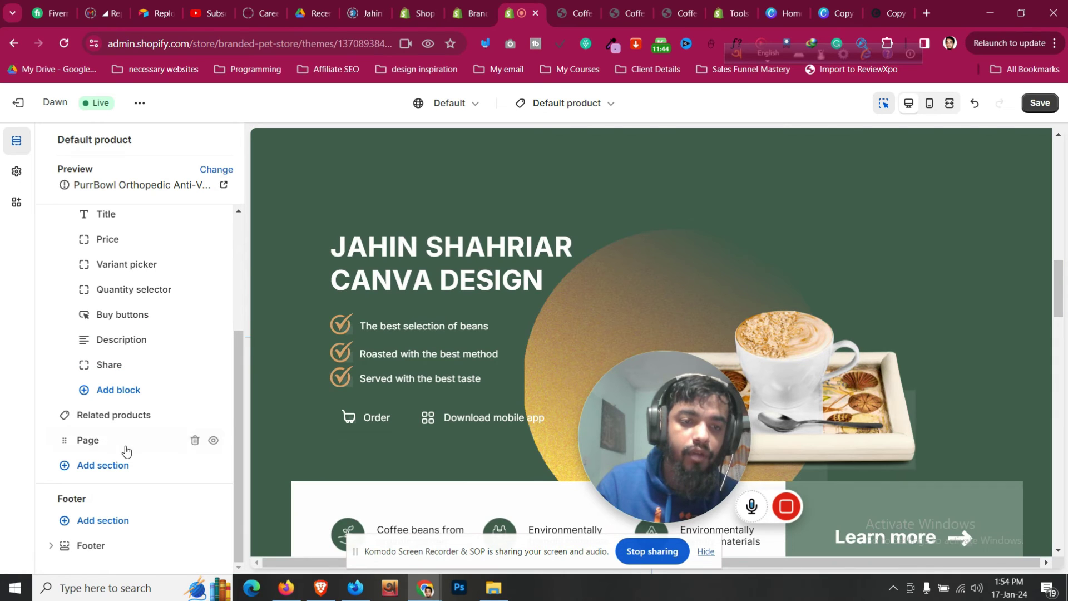
Set the Page section's top padding to 40 px
scroll(443, 318, up, 3)
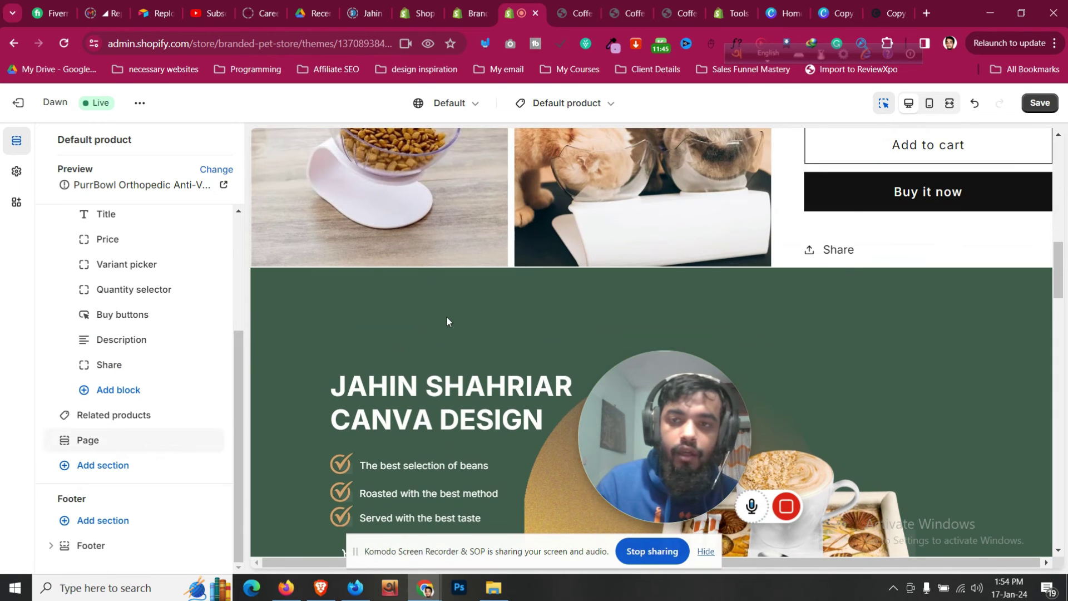
click(120, 418)
click(47, 145)
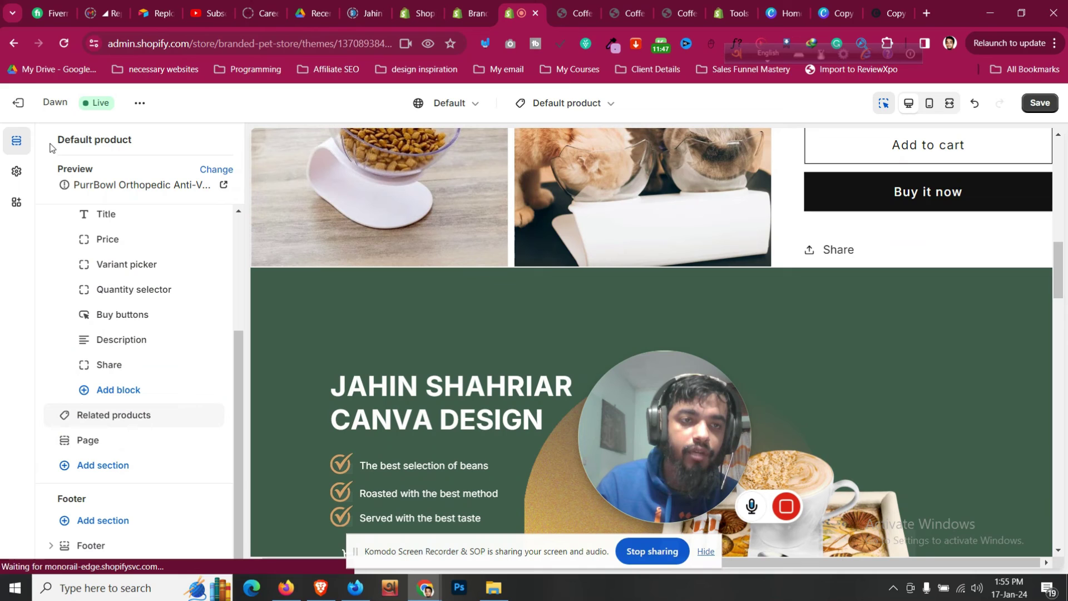
click(95, 439)
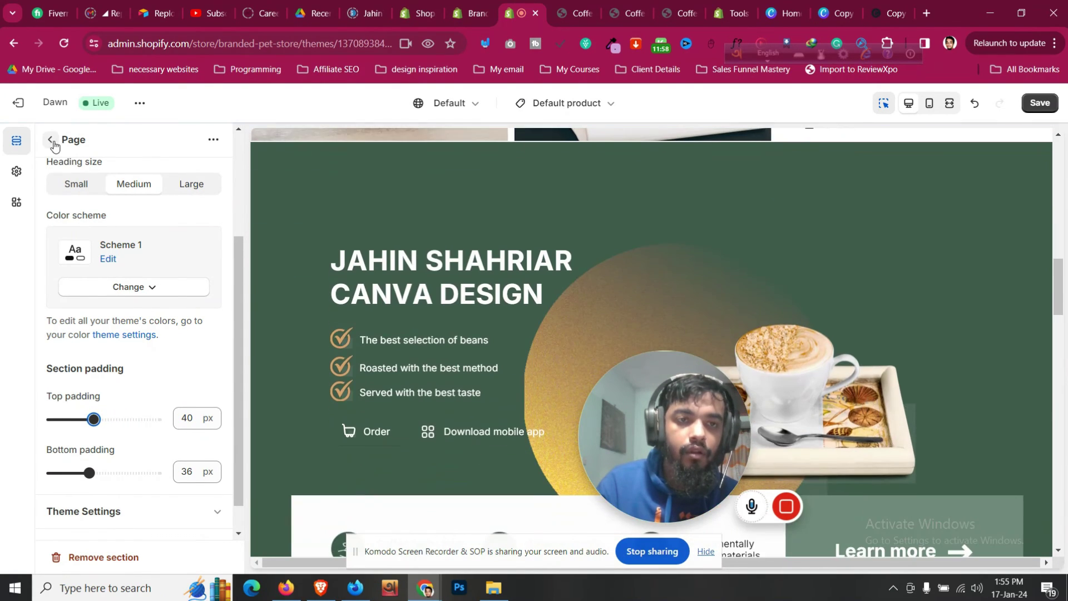
Set the Product information section's bottom padding to 96 px
click(51, 141)
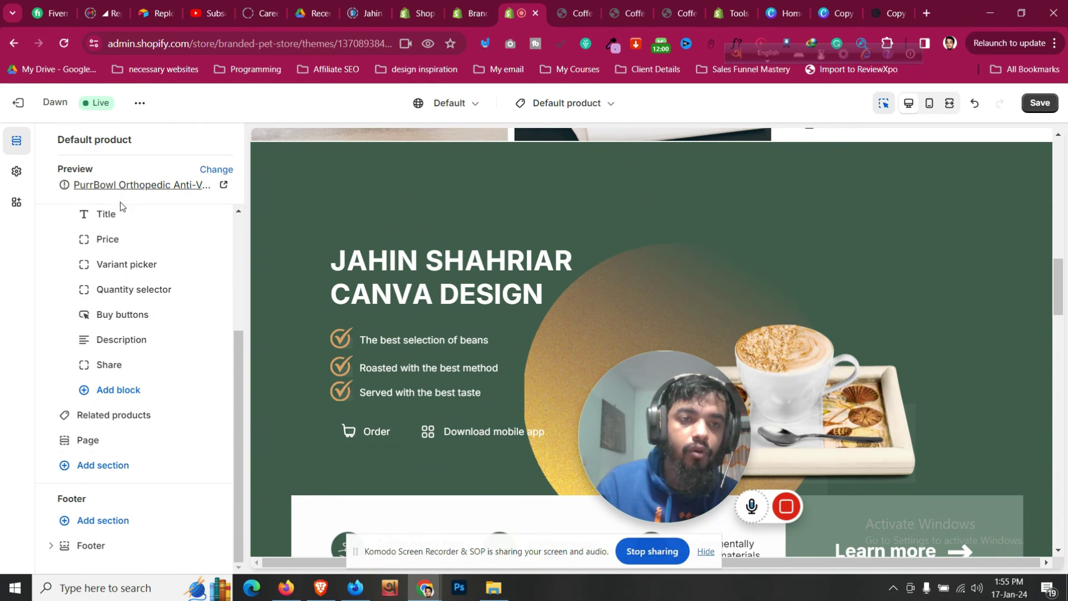
scroll(128, 345, up, 3)
click(125, 304)
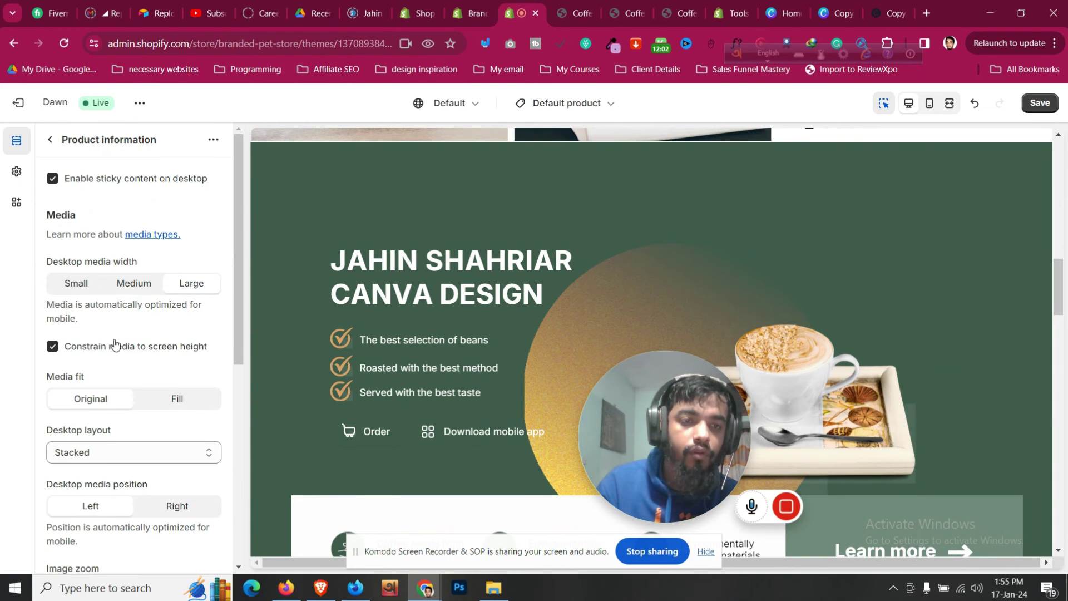
scroll(113, 349, down, 8)
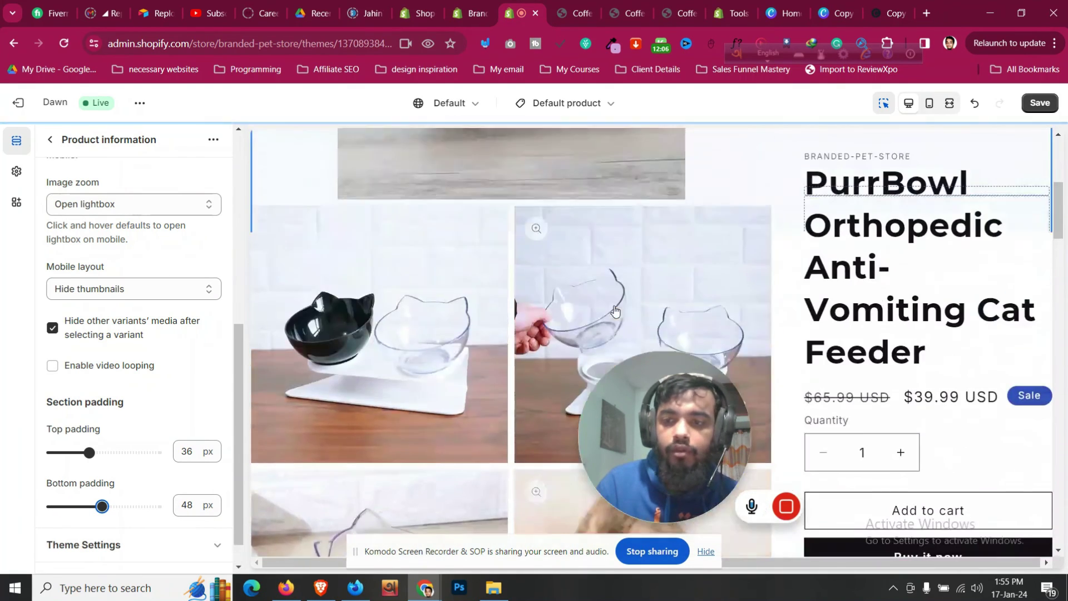
scroll(615, 312, down, 3)
scroll(615, 311, down, 3)
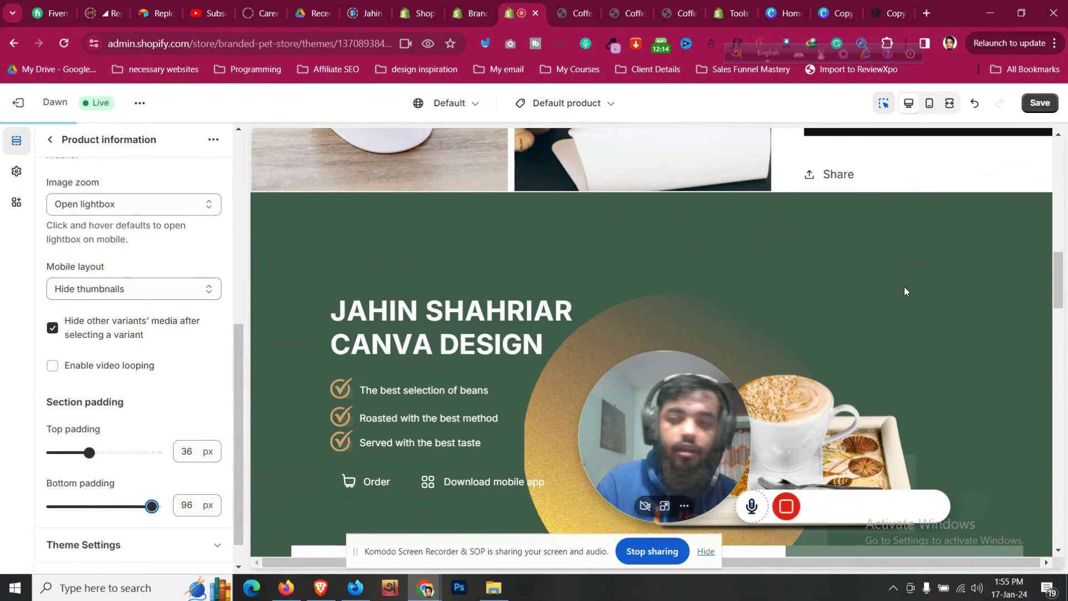
scroll(812, 333, down, 10)
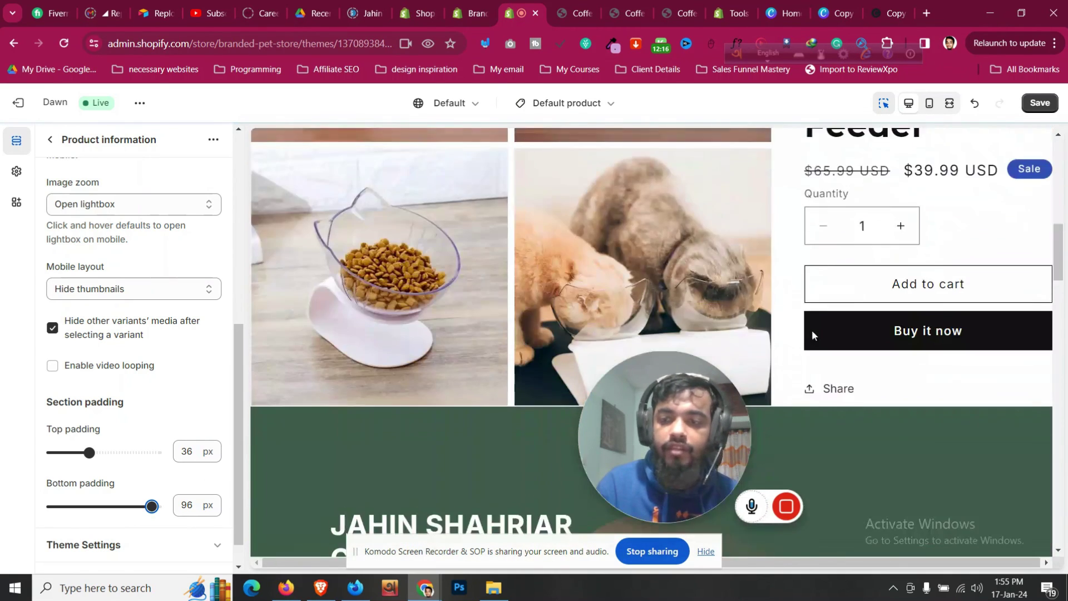
scroll(819, 337, down, 5)
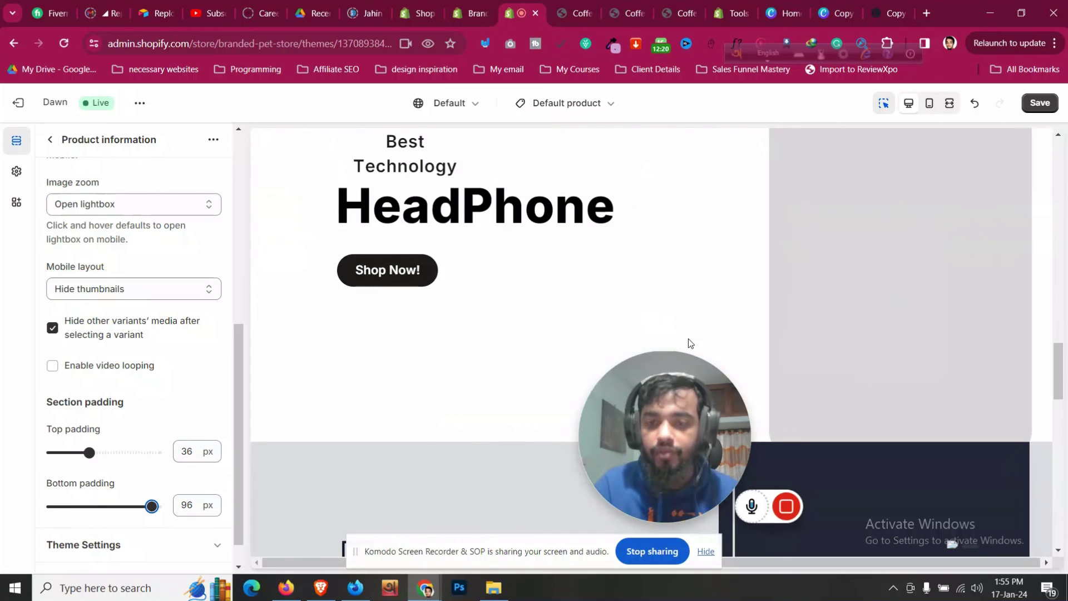
scroll(684, 331, up, 5)
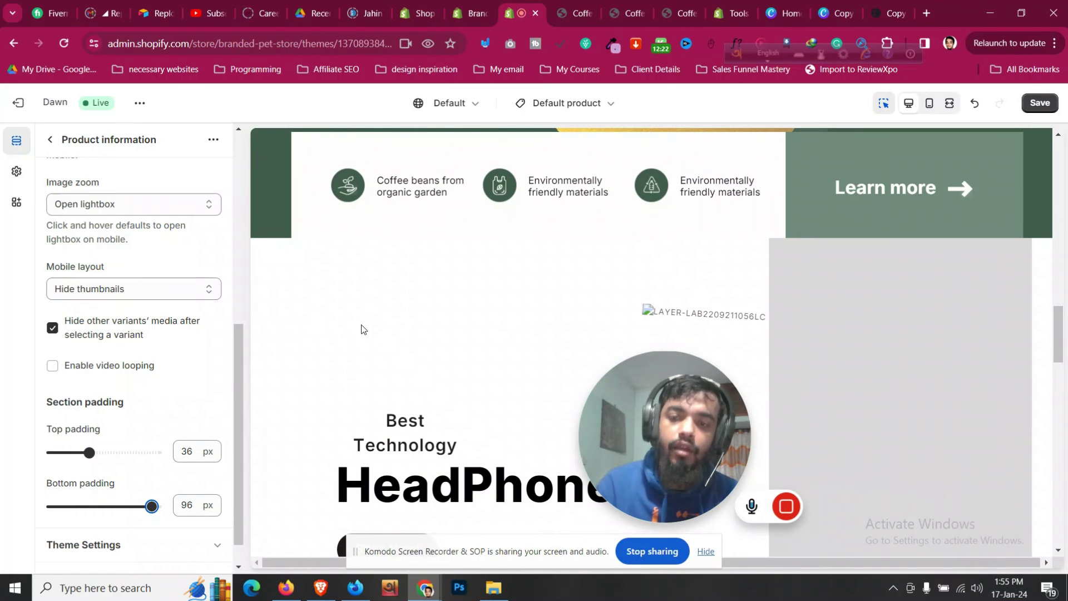
Save the product template changes in the theme editor
click(1044, 104)
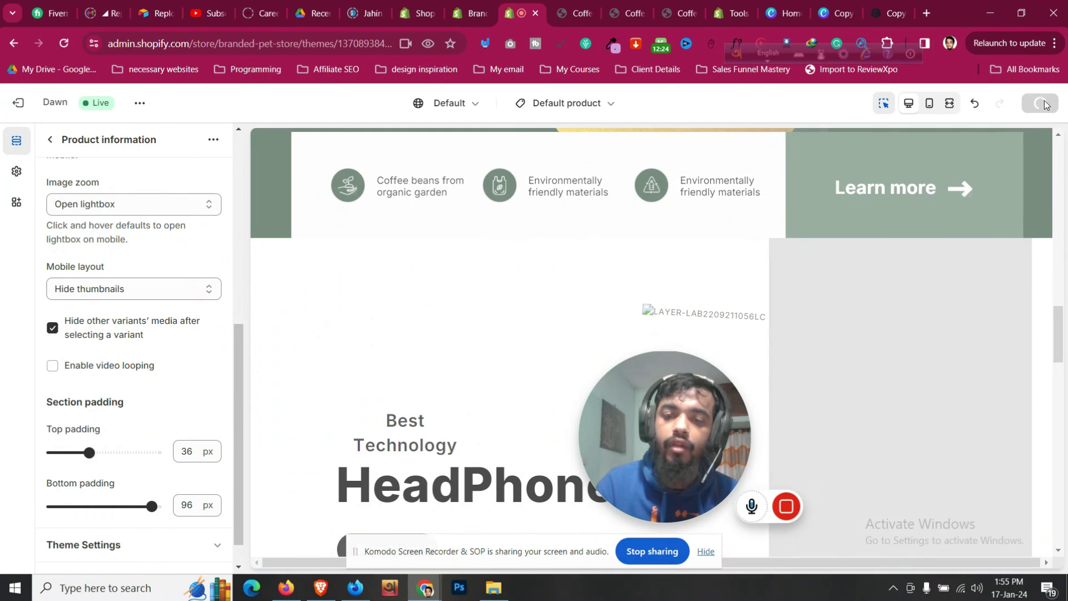
scroll(633, 238, up, 6)
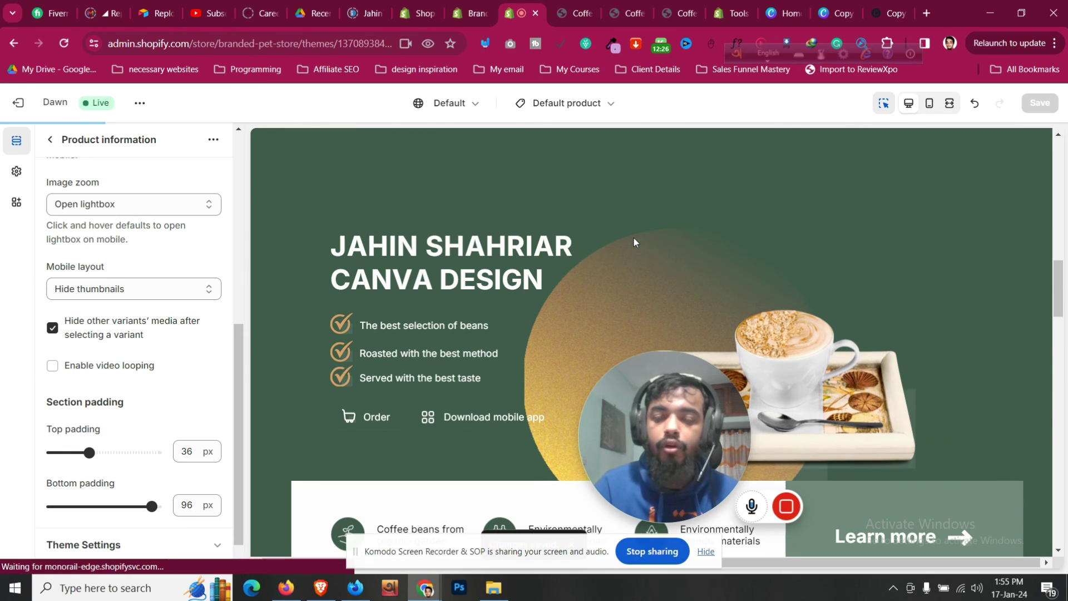
scroll(634, 236, up, 6)
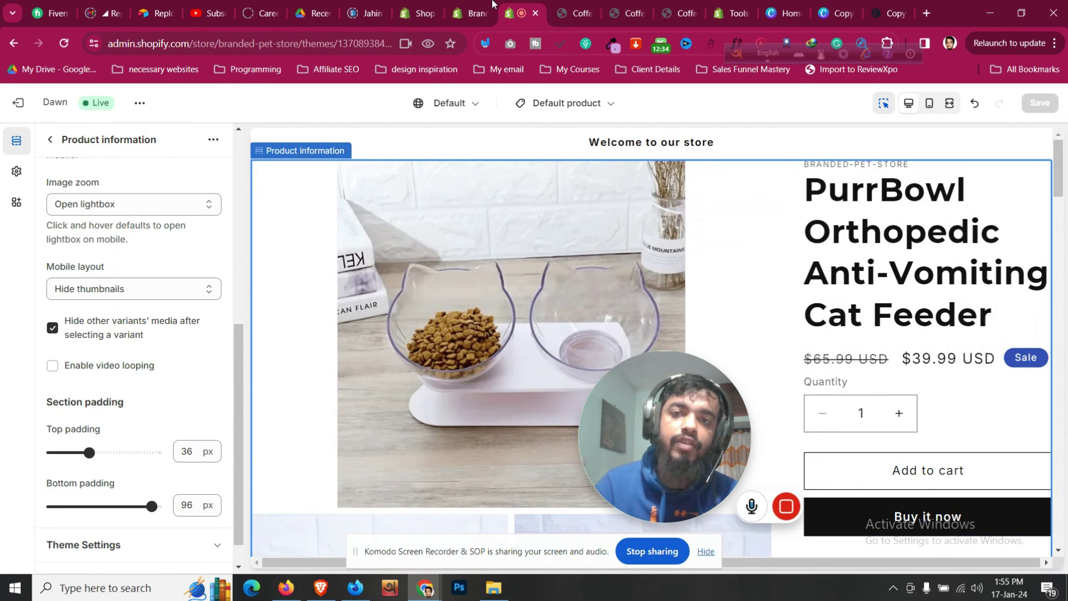
Open the Canvify app from the store's installed apps search
click(458, 7)
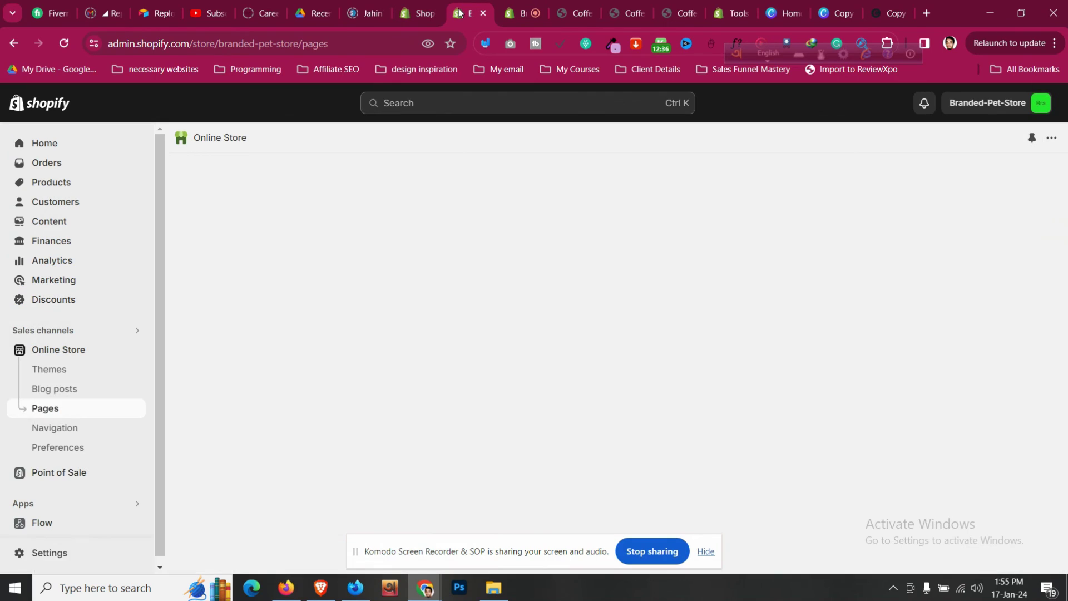
click(68, 506)
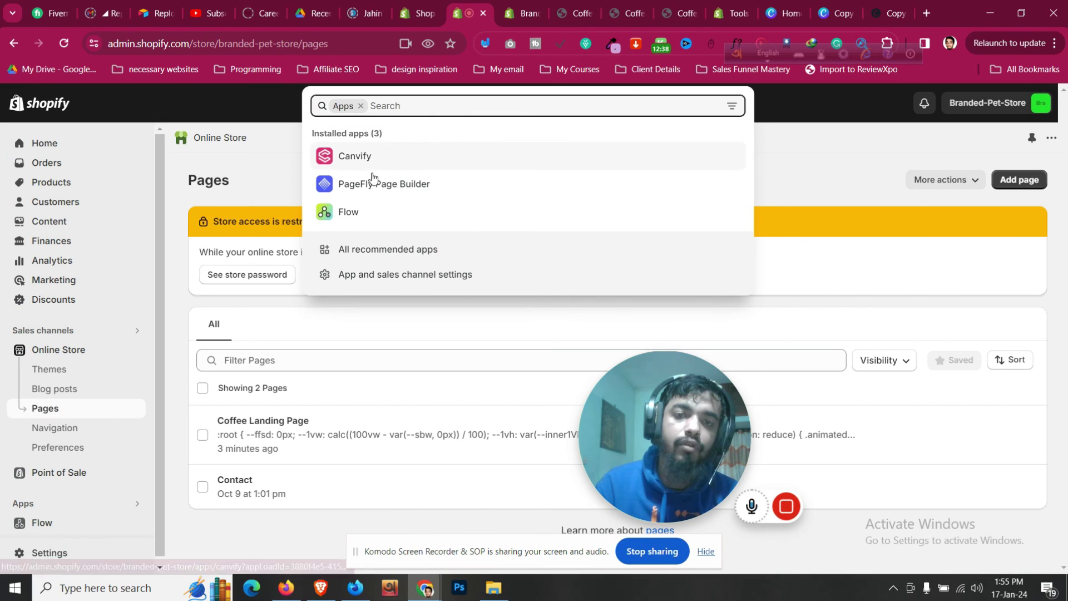
click(373, 157)
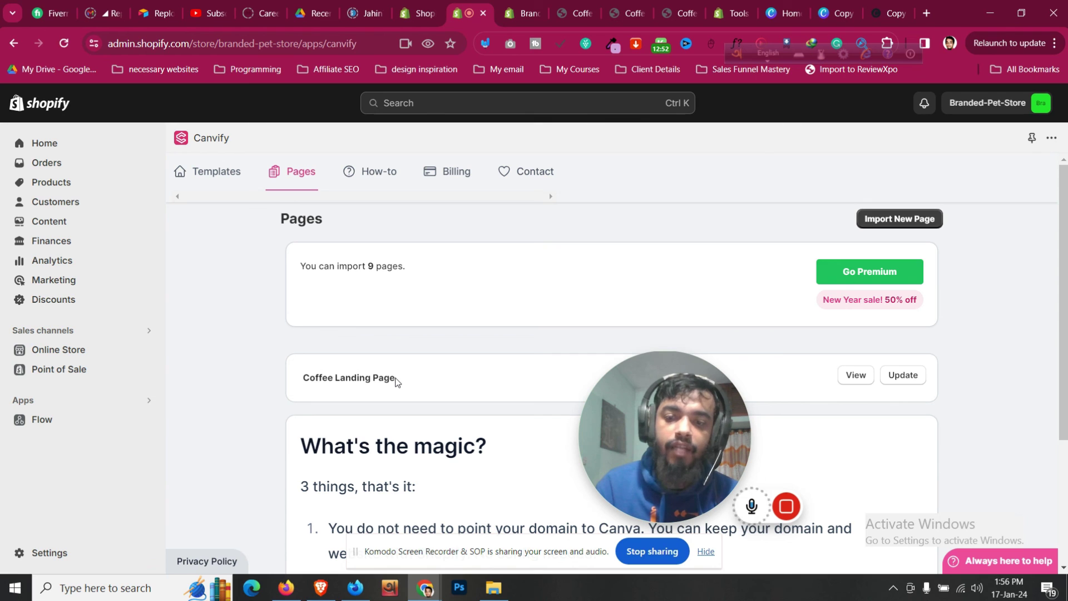
Check the published Canva site, then re-import Coffee Landing Page with Publish Page on
click(829, 13)
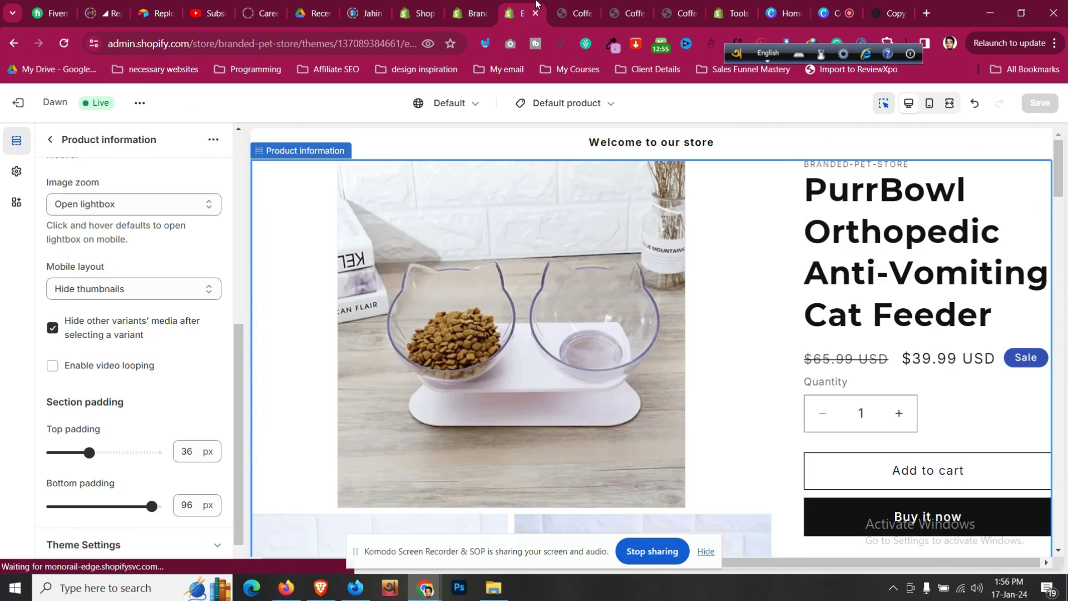
click(522, 11)
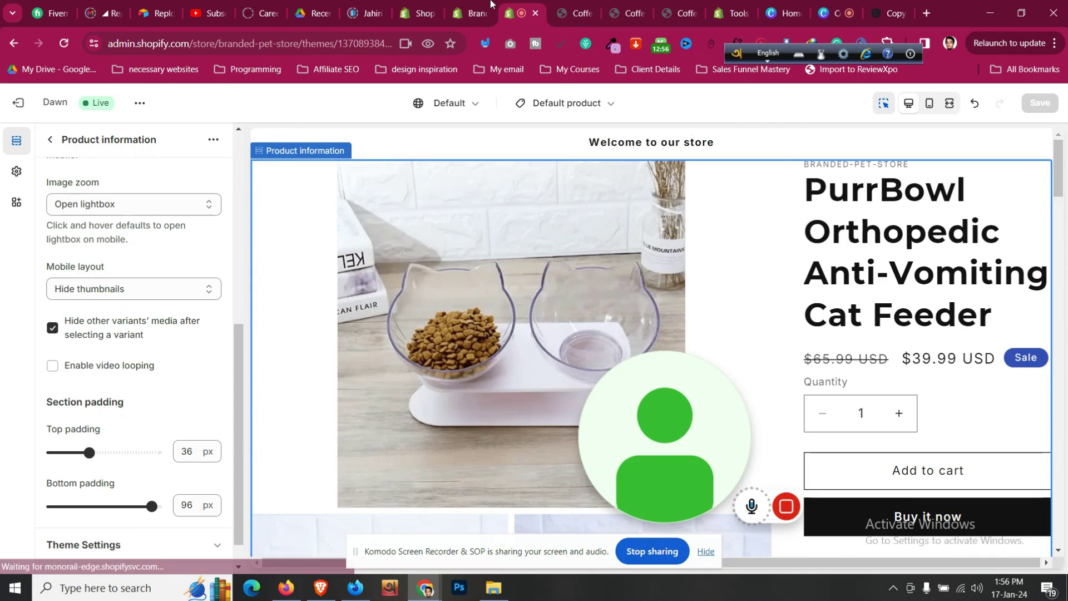
click(473, 9)
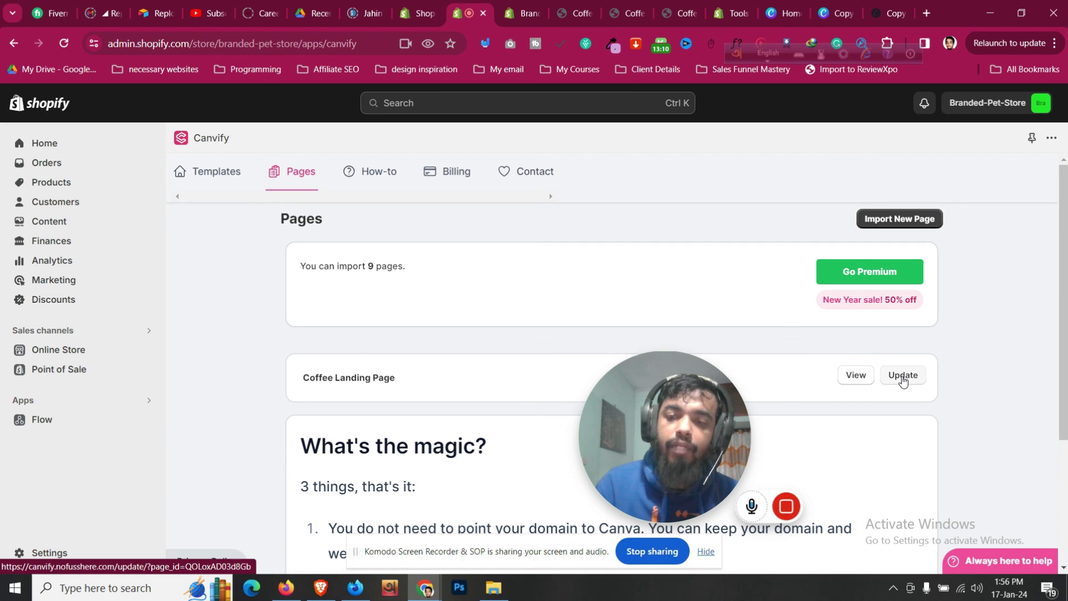
click(903, 376)
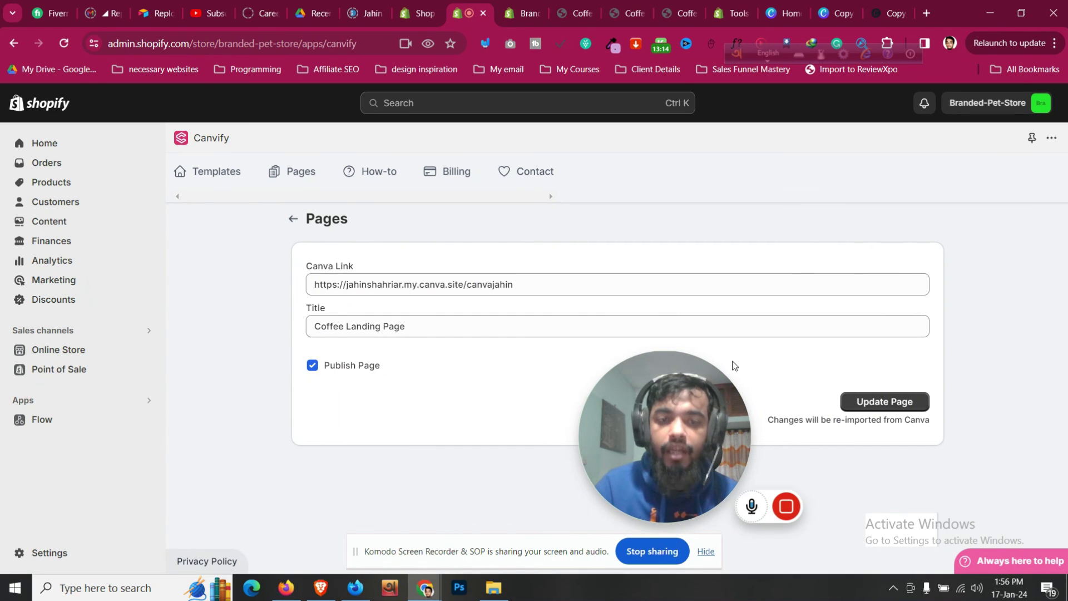
click(865, 400)
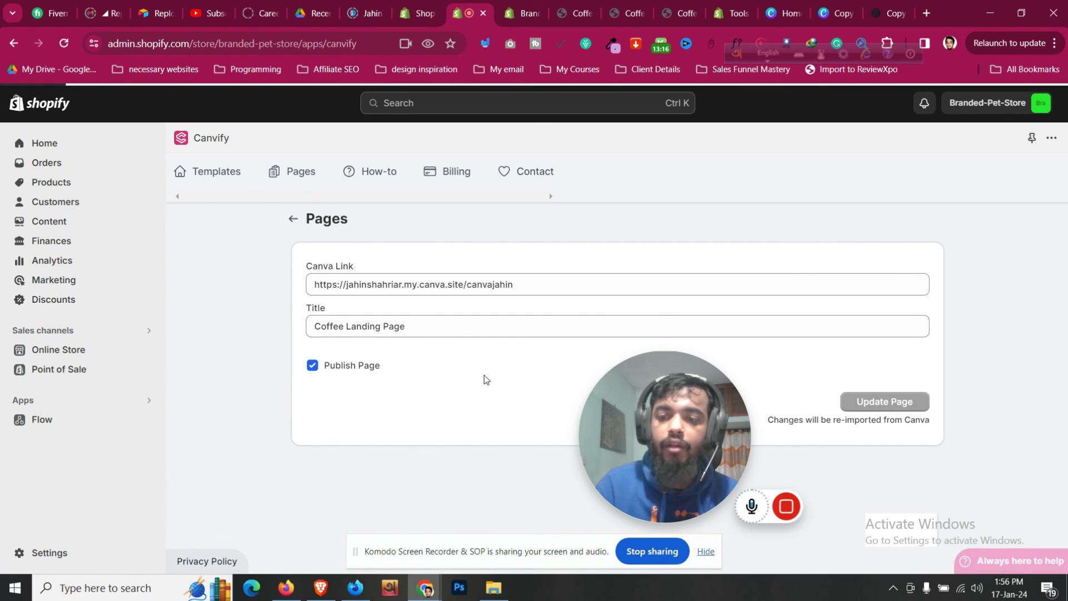